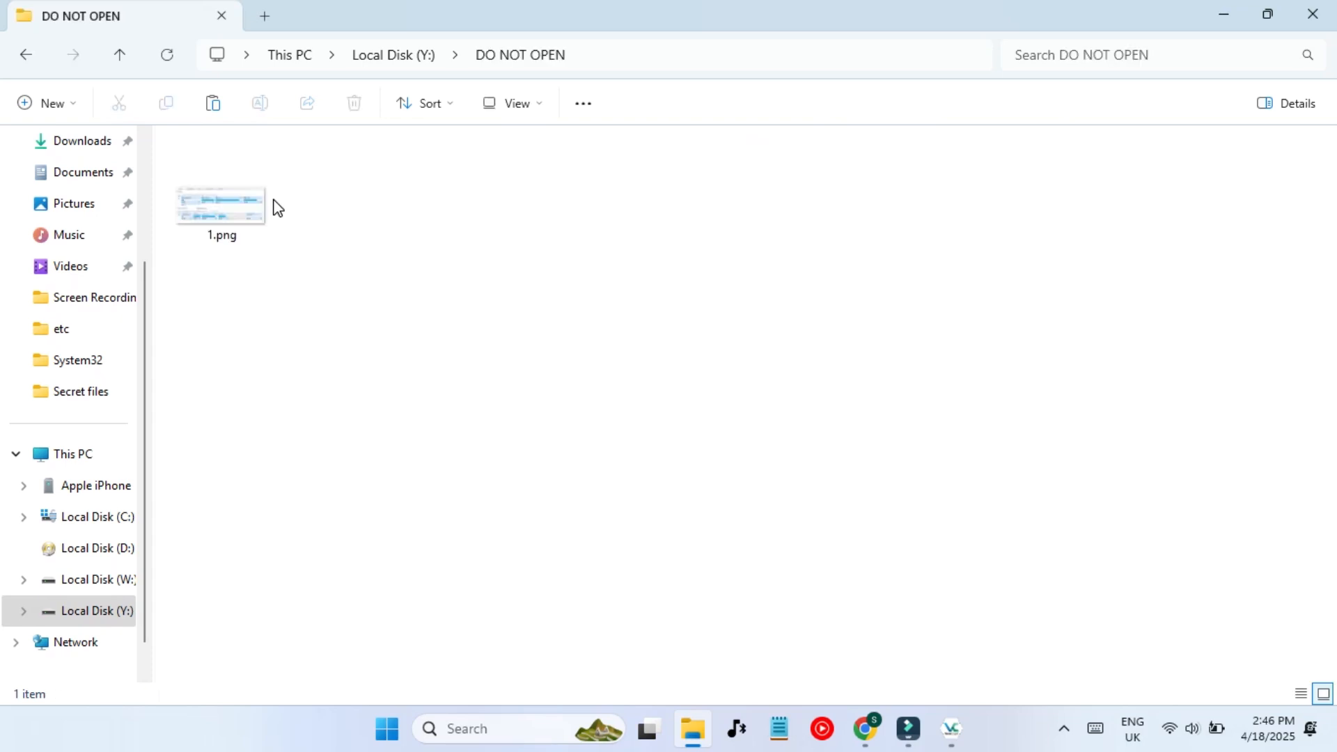
- Go back up from the DO NOT OPEN folder and refresh the This PC drive list
key(alt+Right)
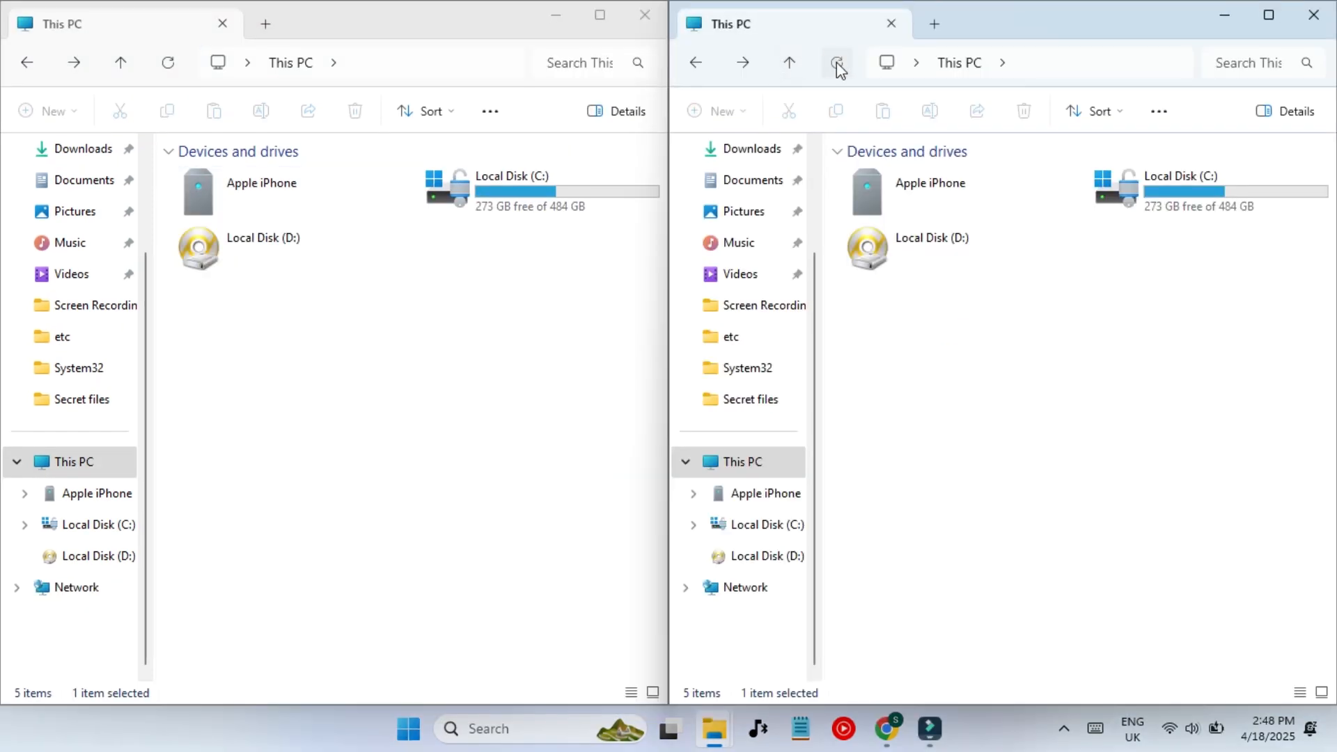
click(838, 64)
click(1059, 504)
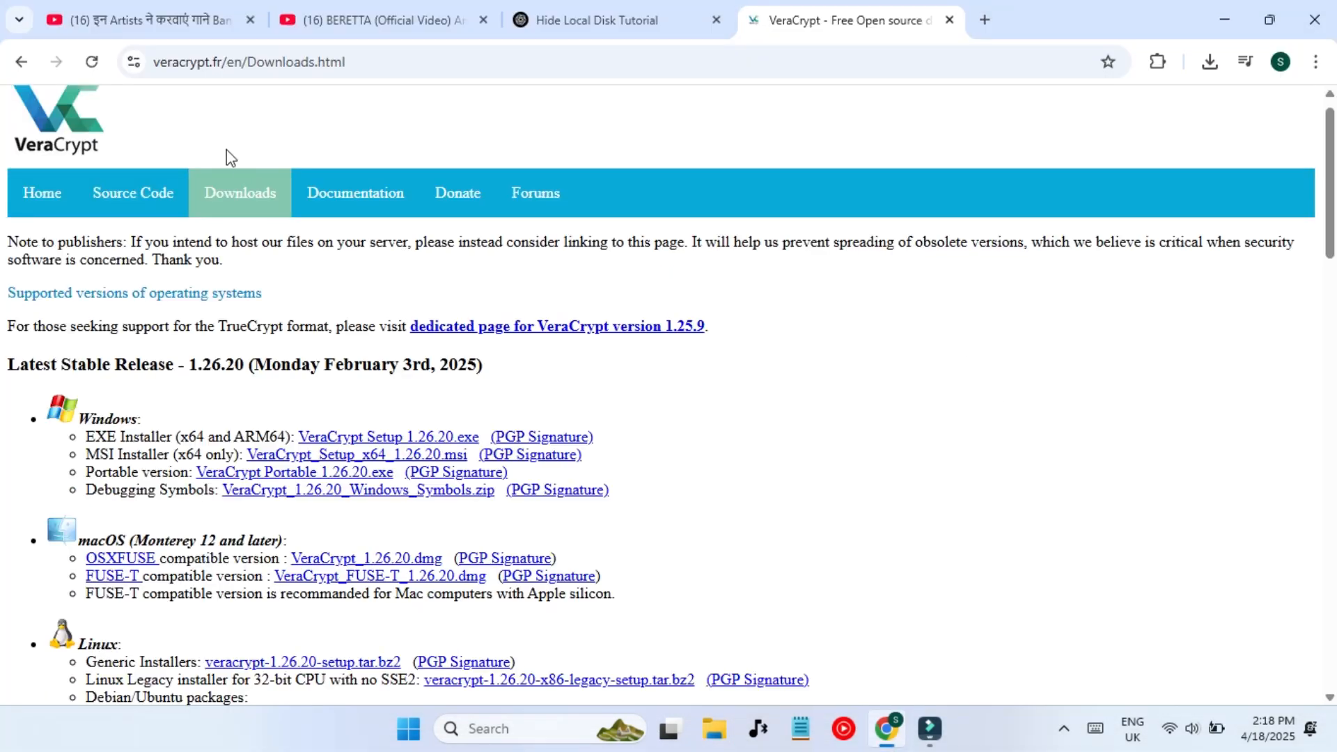
- Reload the VeraCrypt downloads page, download VeraCrypt Setup 1.26.20.exe, and launch it from Chrome's downloads
click(100, 69)
click(374, 440)
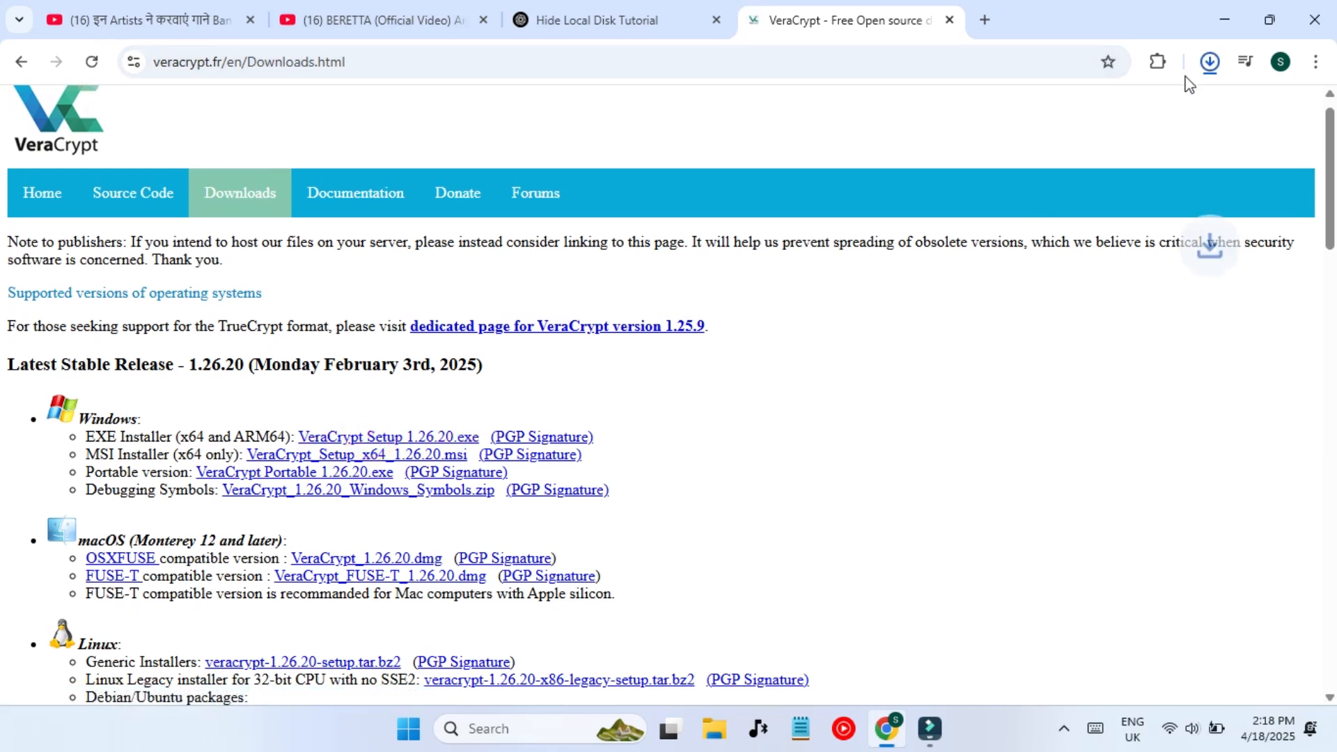
click(1210, 58)
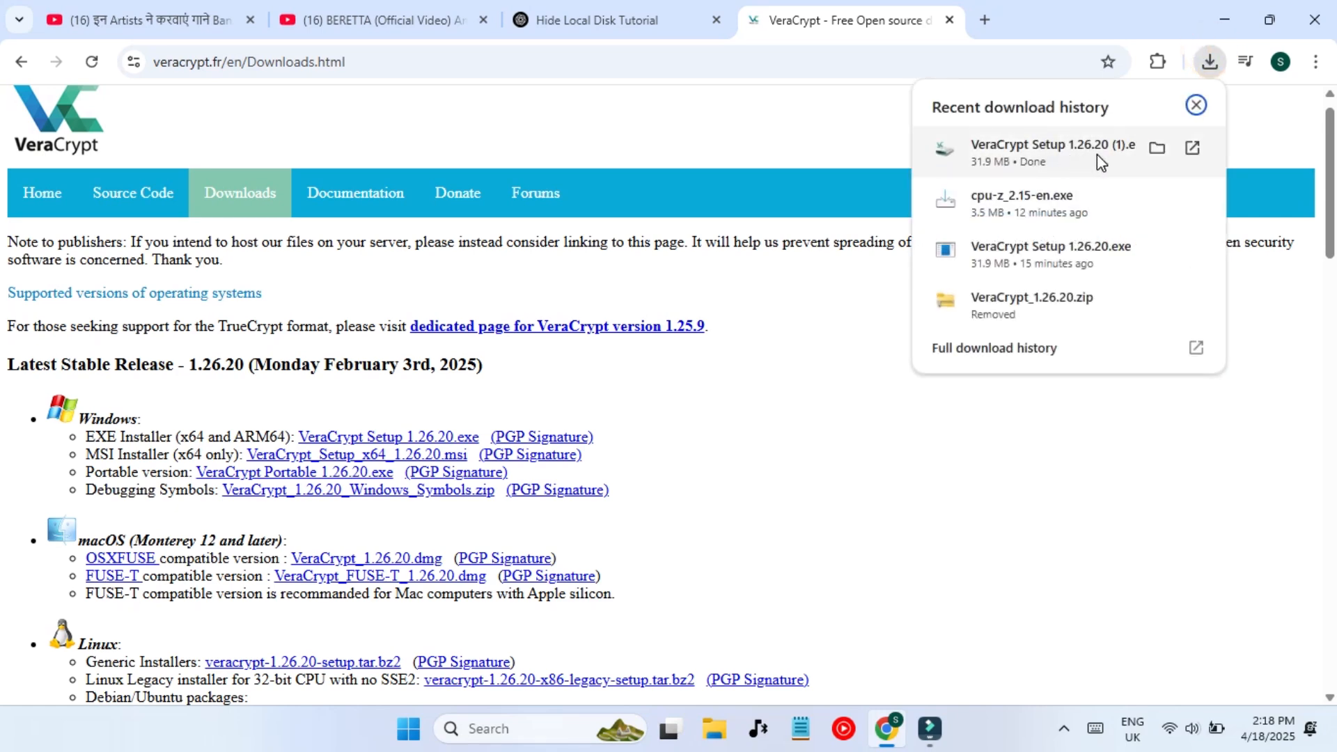
click(1014, 169)
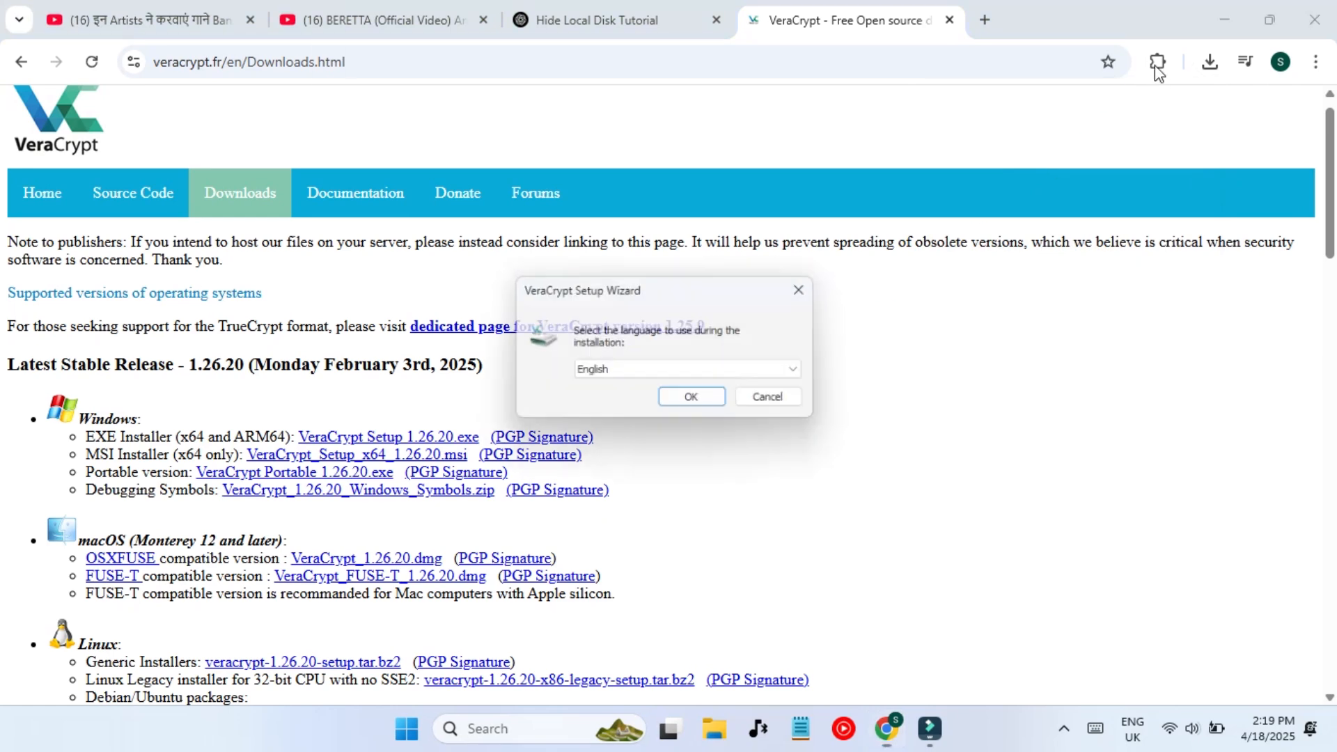
click(1212, 61)
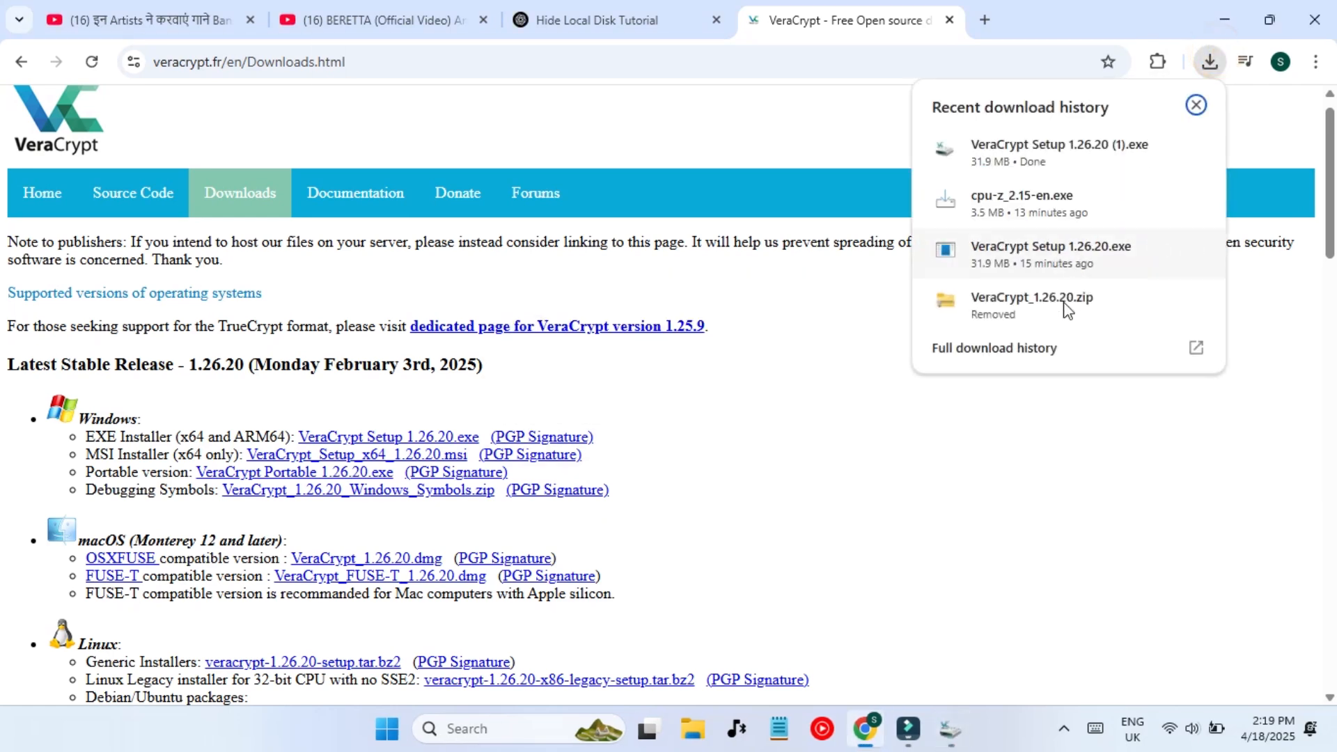
click(1212, 9)
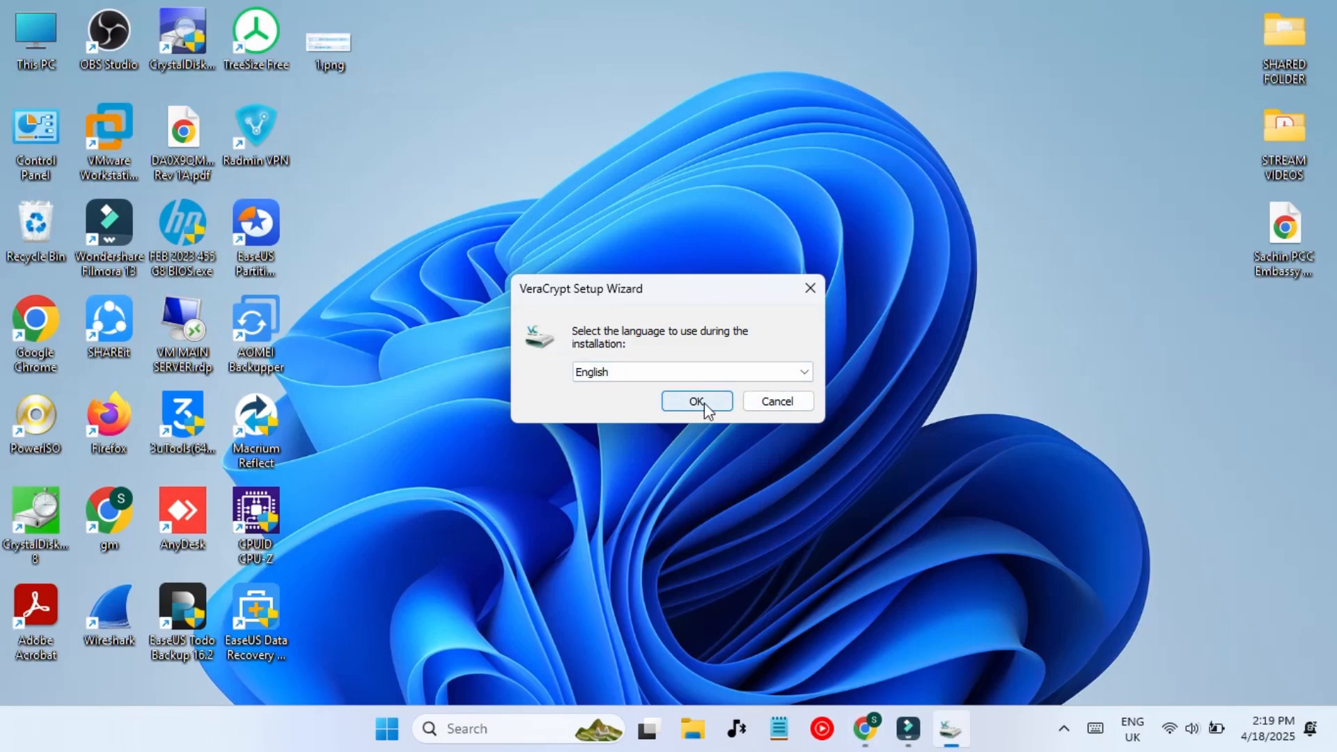
- Install VeraCrypt in English with the license accepted and default options, then decline the beginner's tutorial
click(697, 401)
click(481, 480)
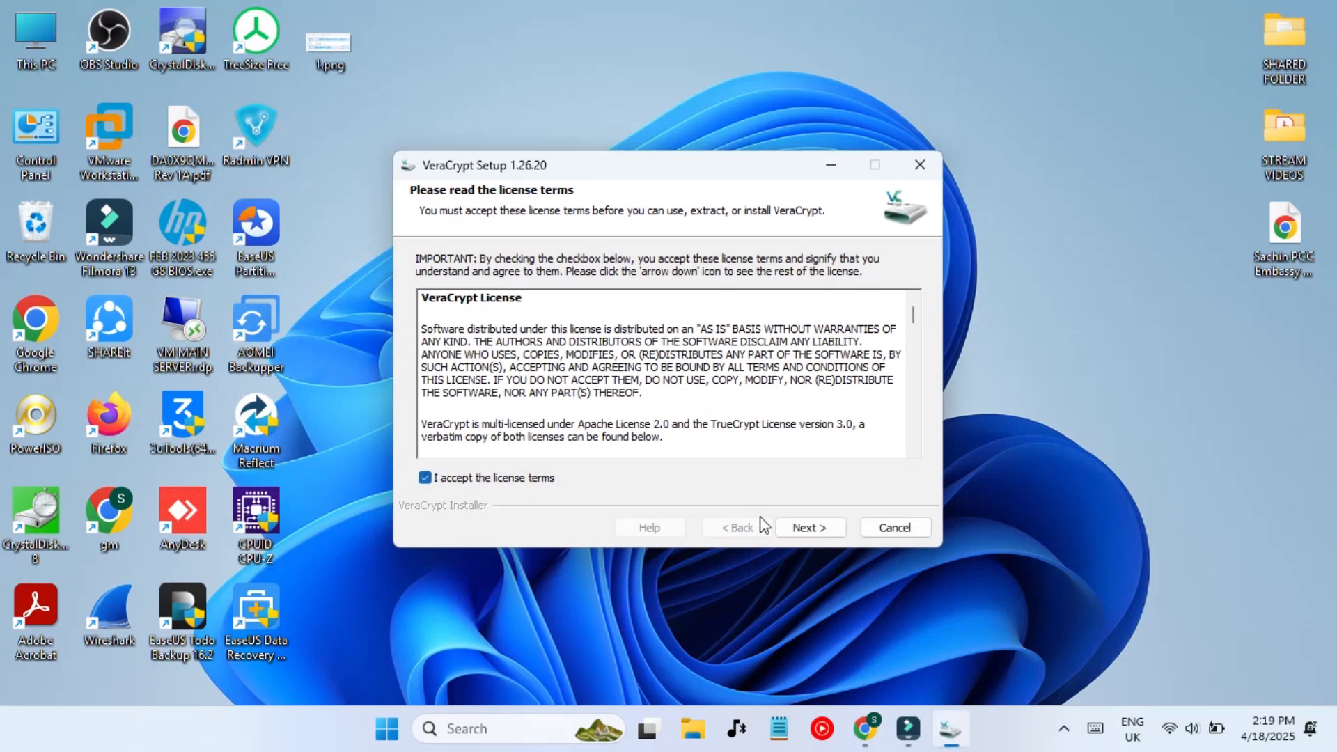
click(800, 529)
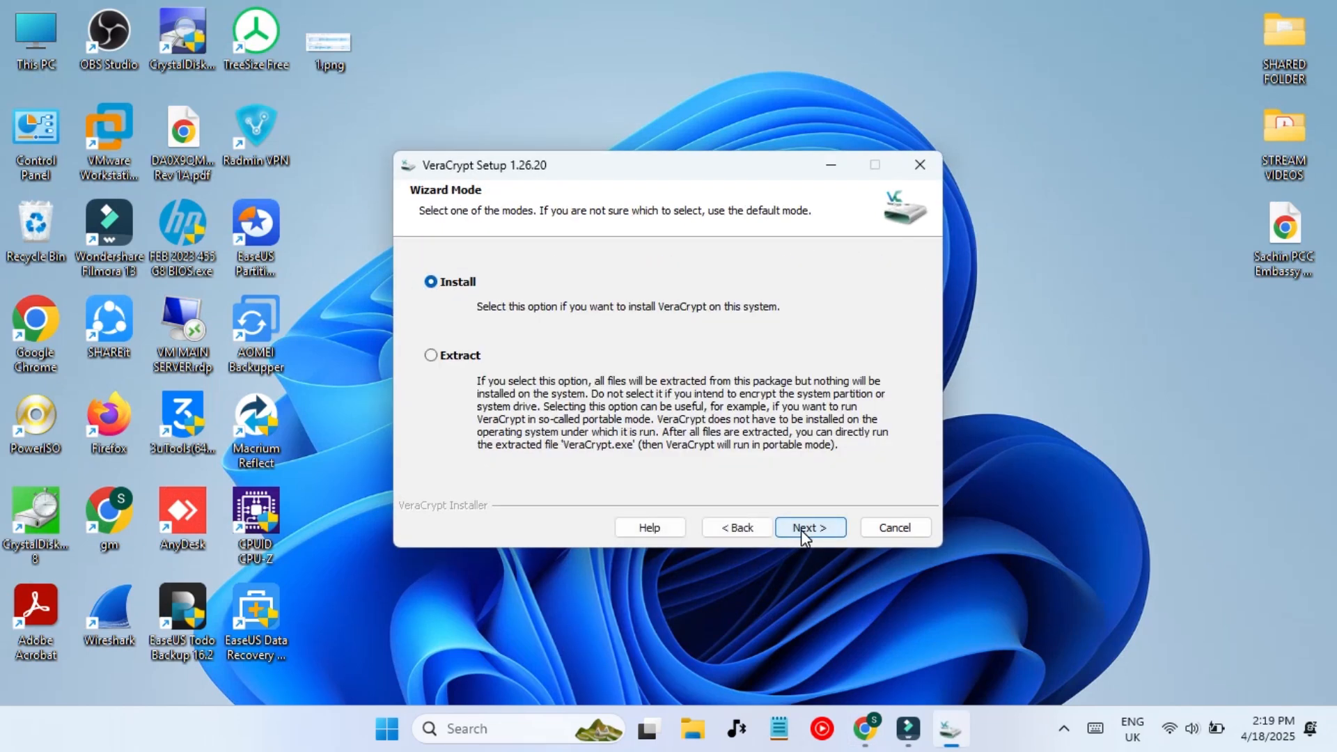
click(800, 529)
click(802, 527)
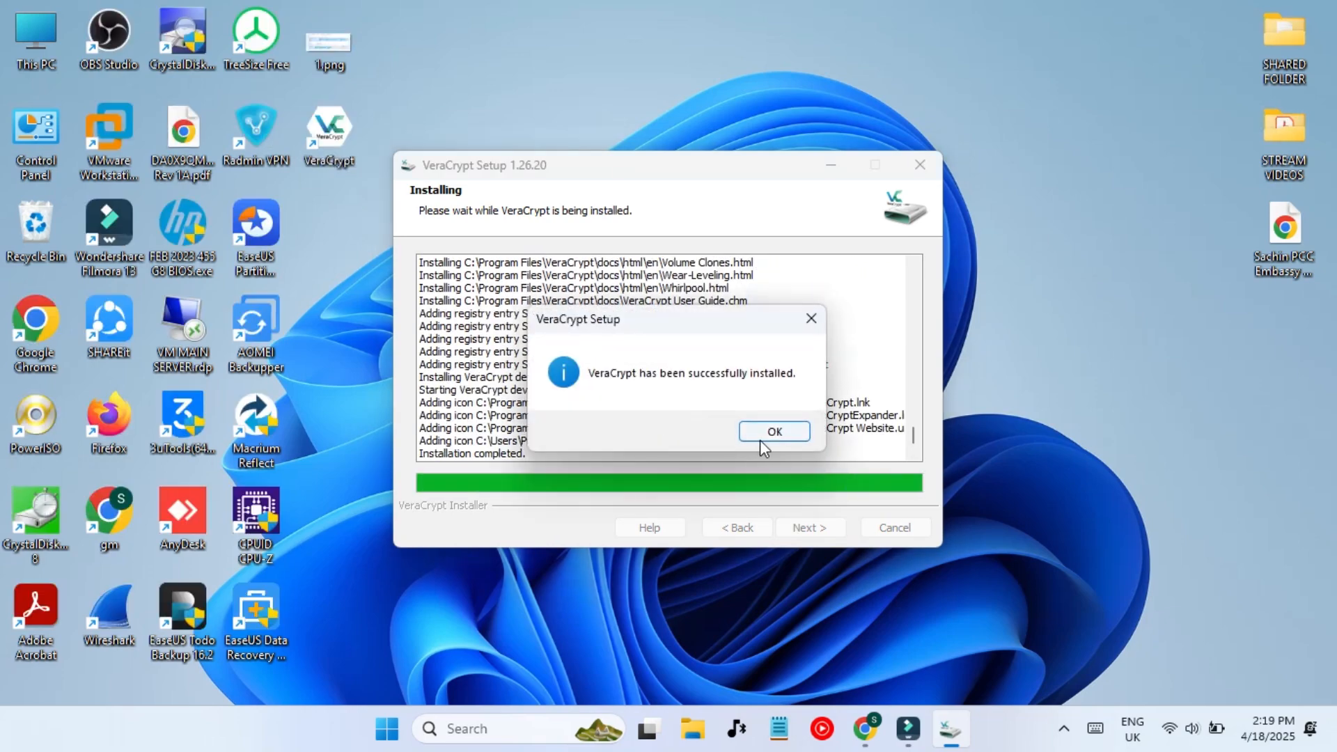
click(774, 432)
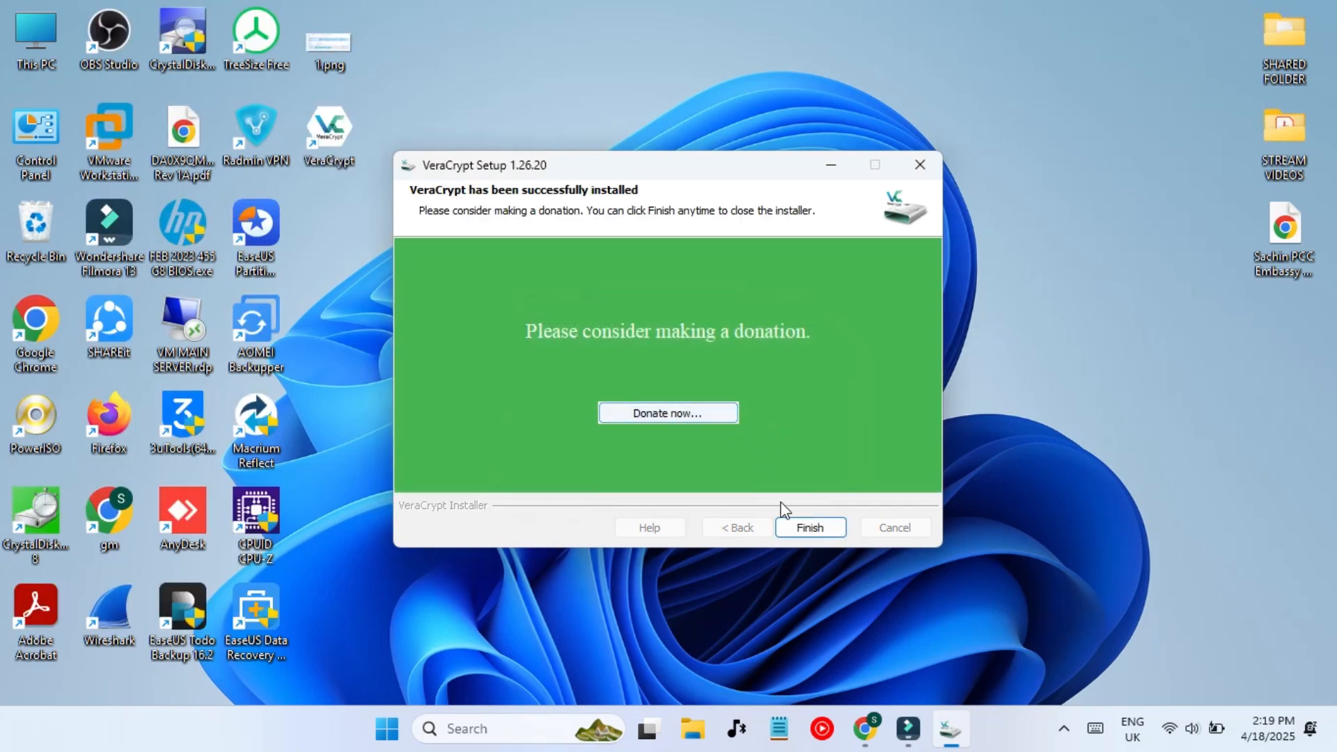
click(809, 529)
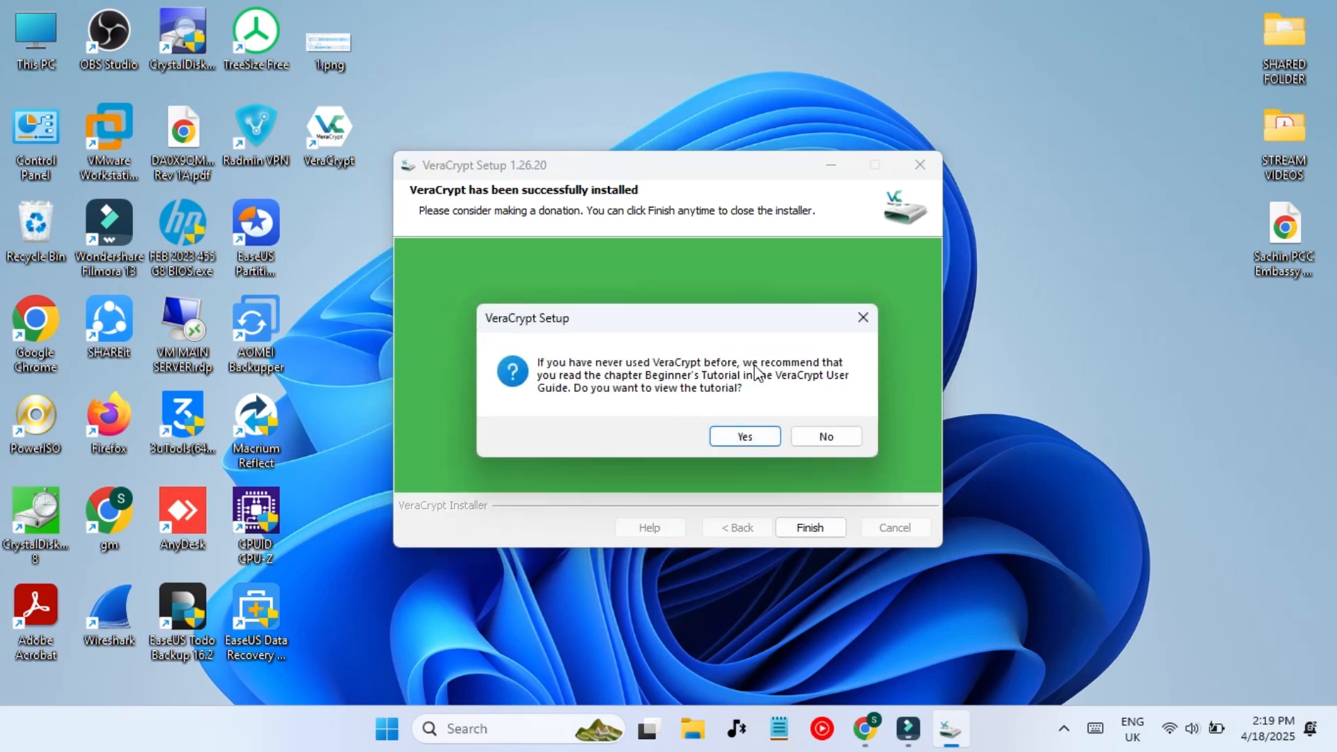
click(817, 443)
click(347, 142)
click(490, 229)
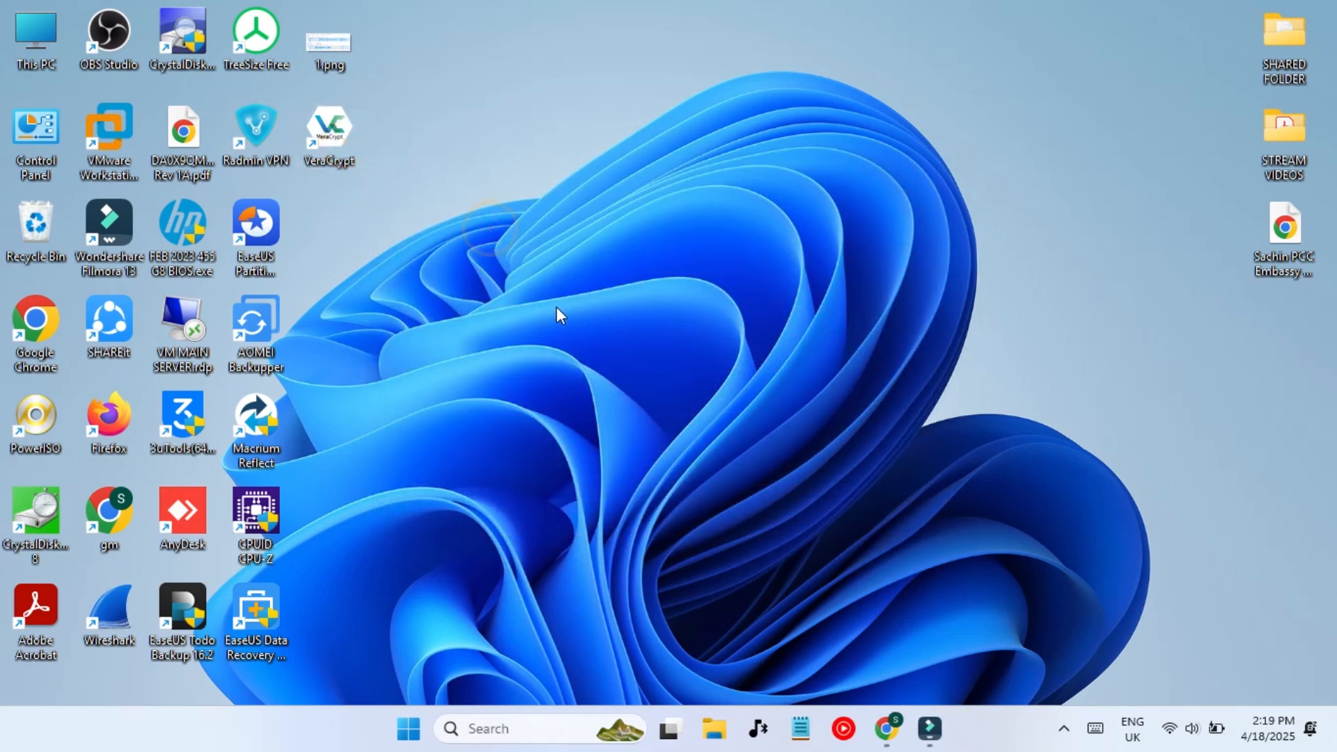
- Refresh the desktop and open Disk Management by searching 'disk'
right_click(449, 202)
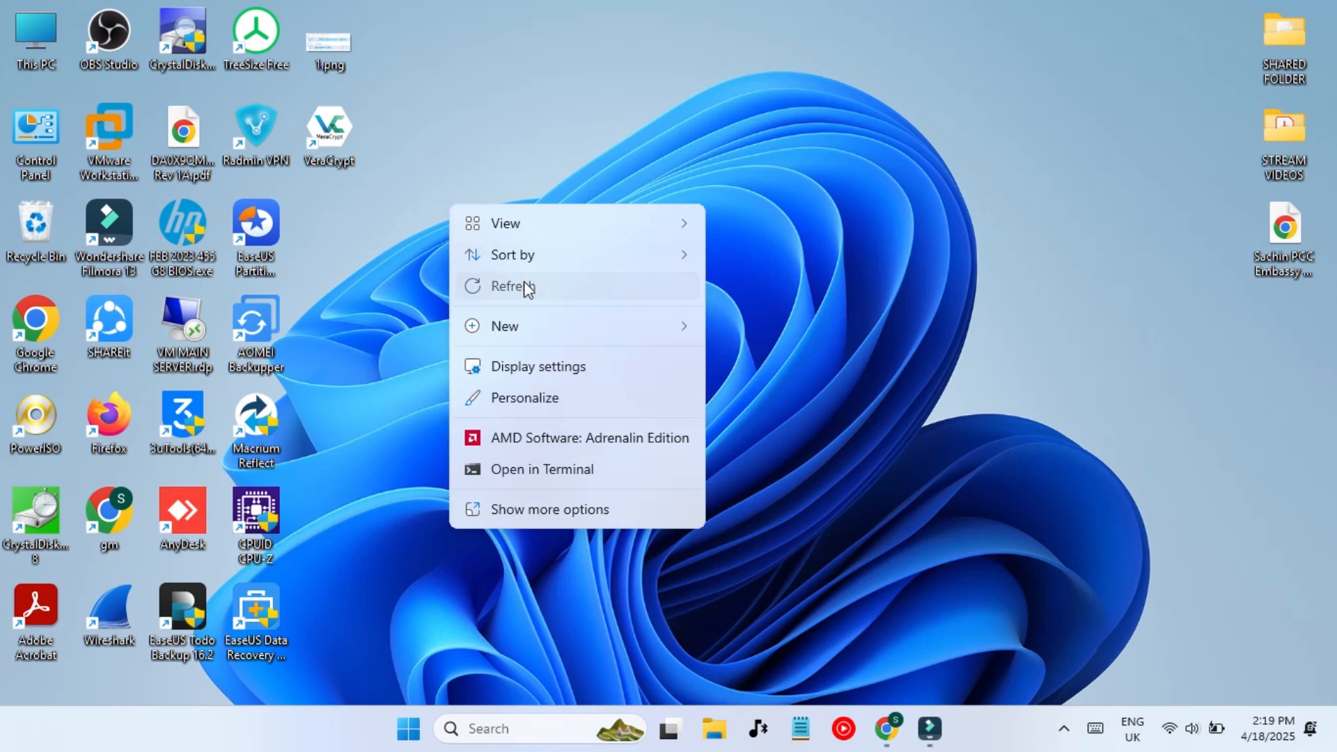
click(523, 284)
click(522, 729)
text(disk)
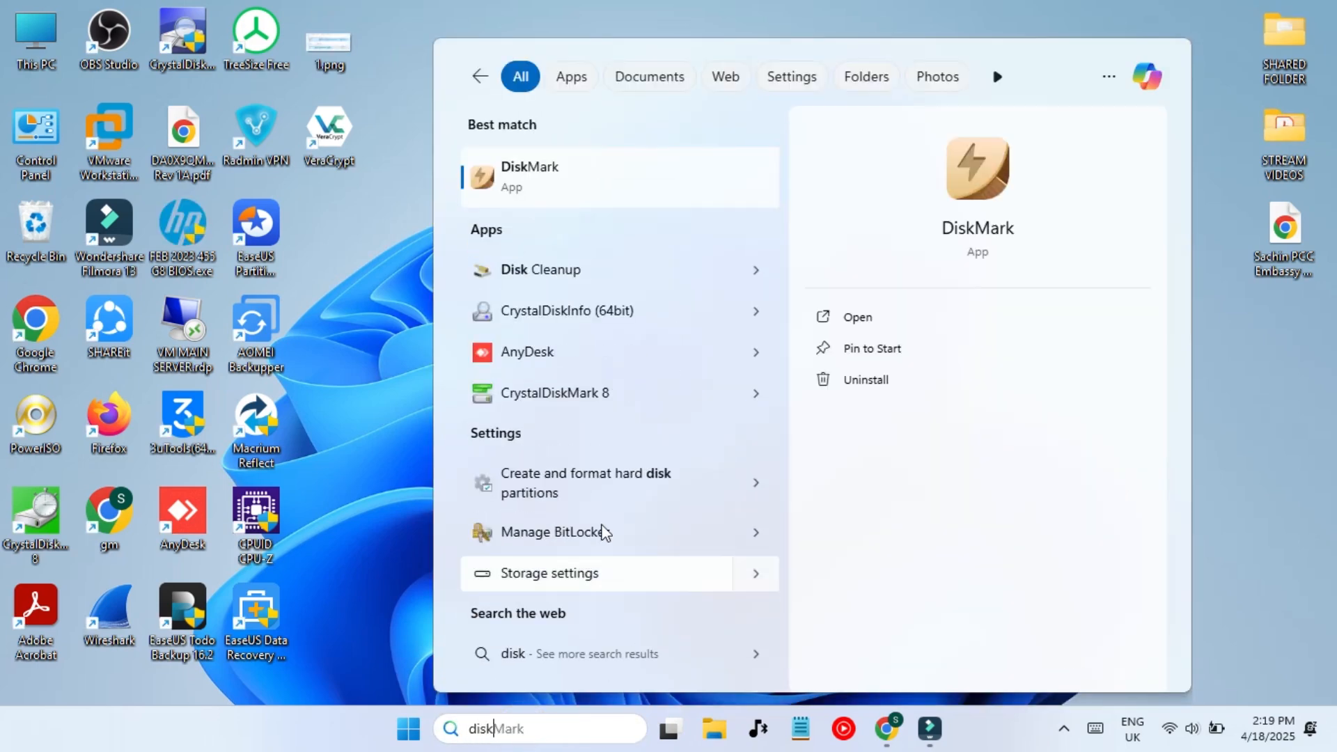
click(542, 479)
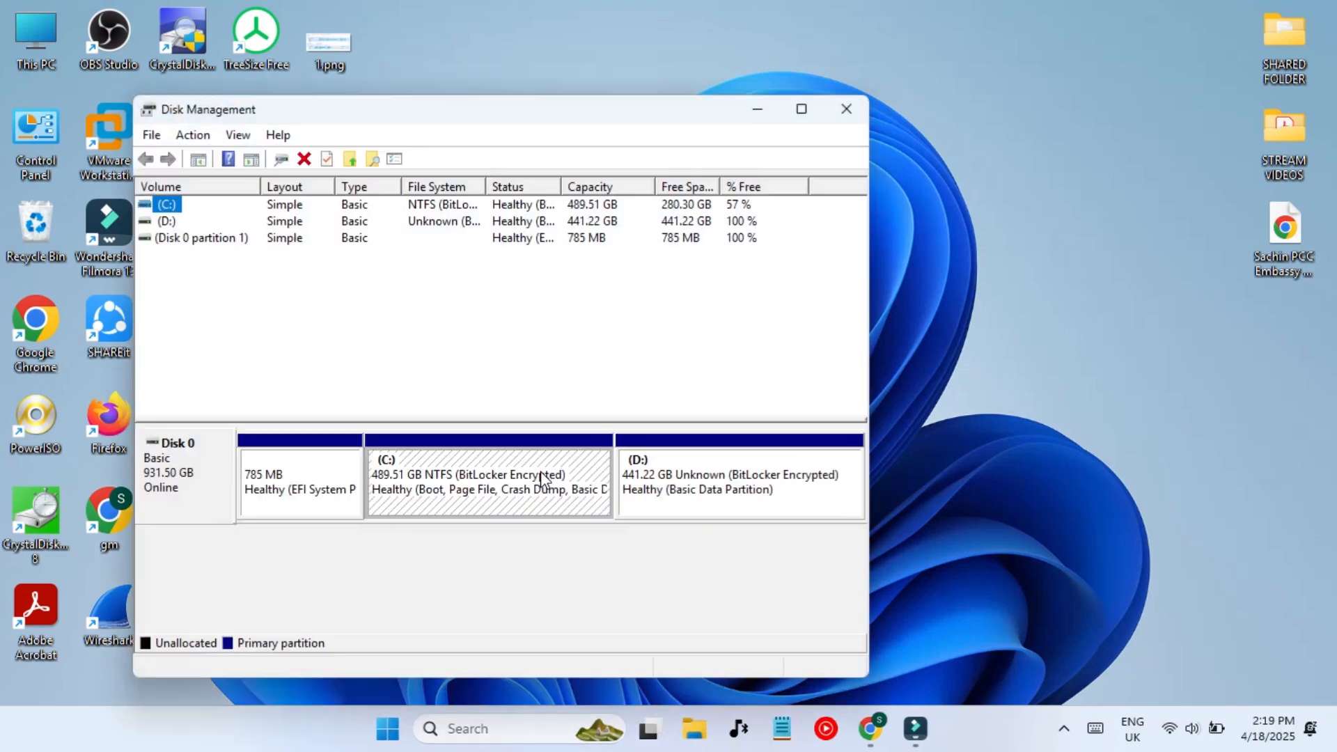
- Shrink the C: volume by 5000 MB
click(203, 460)
click(442, 480)
click(717, 480)
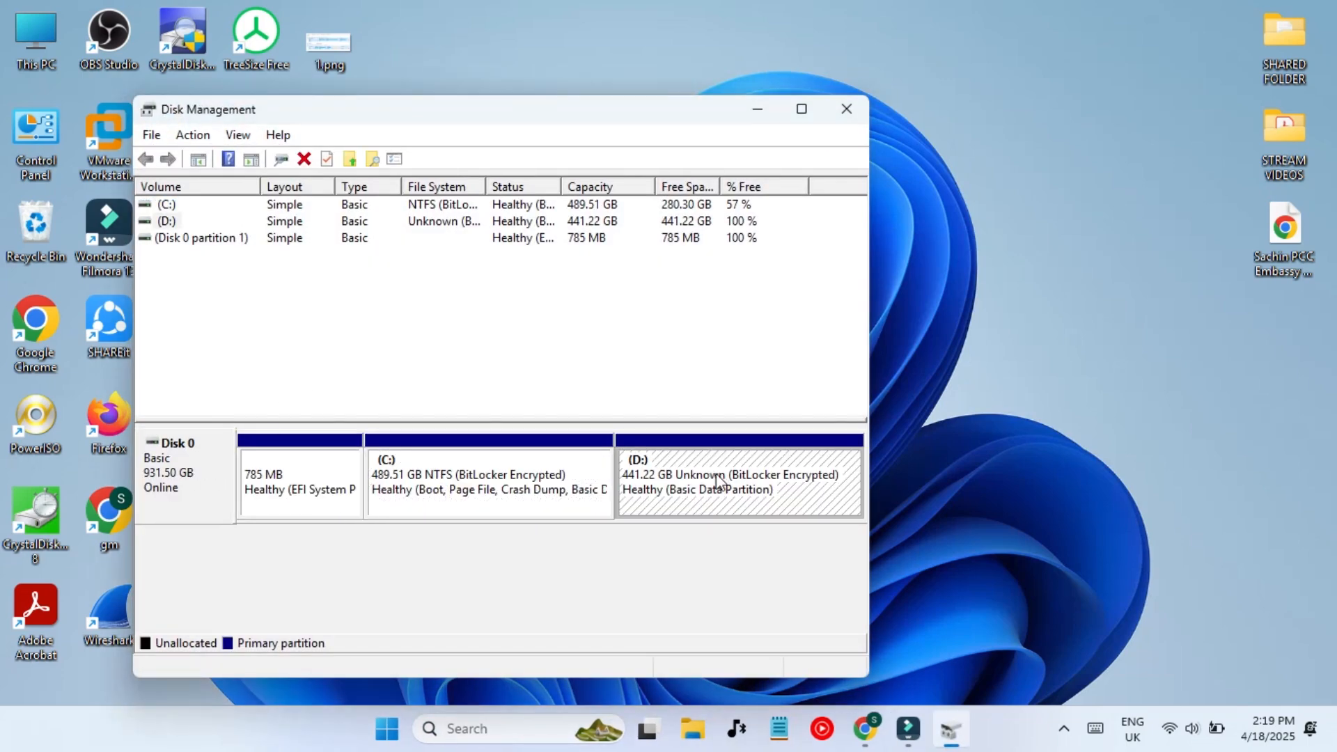
right_click(462, 480)
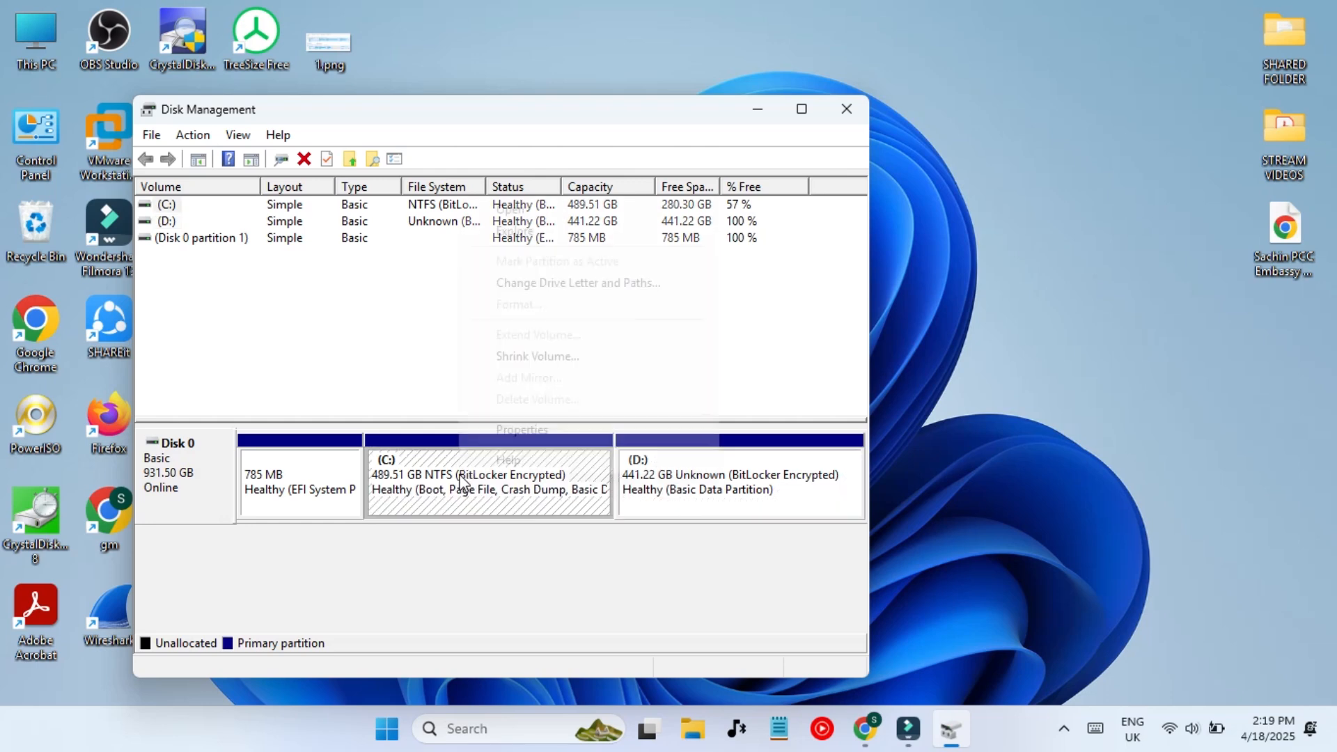
click(554, 356)
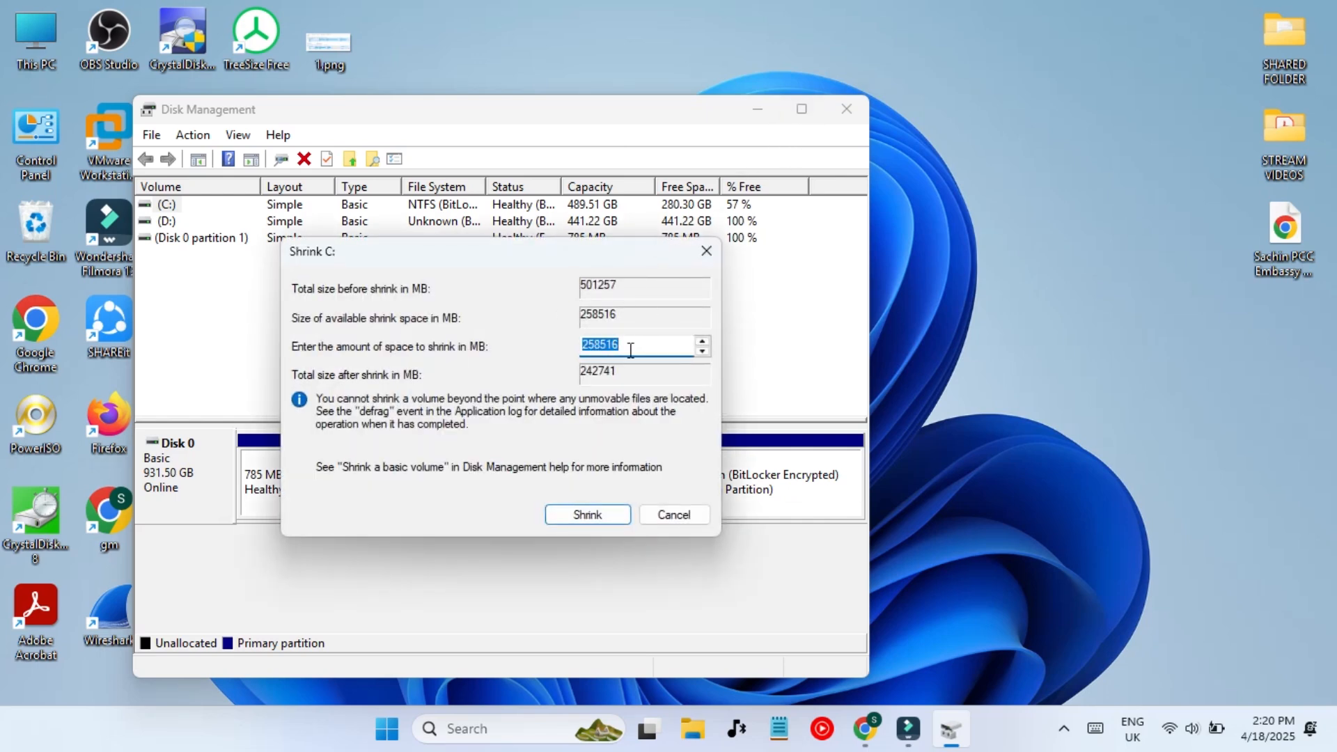
text(5000)
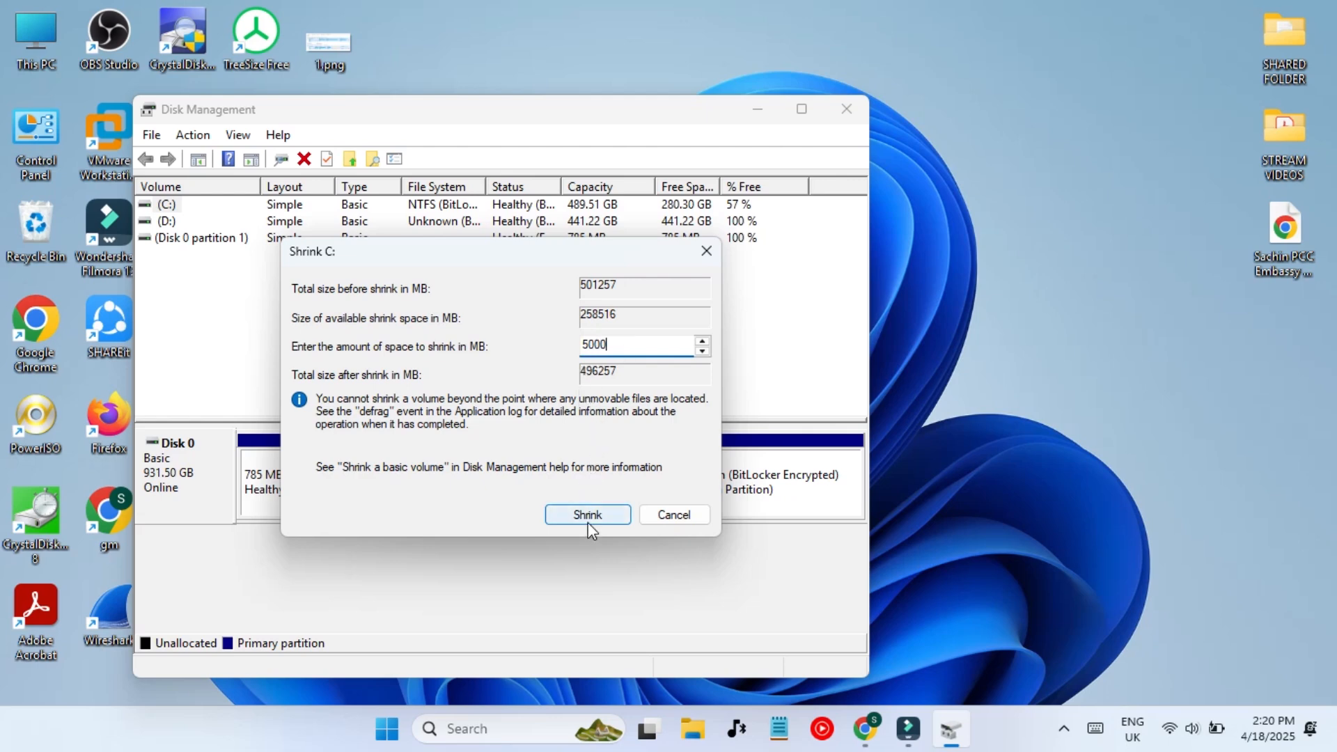
mouse_move(487, 251)
mouse_down()
mouse_move(515, 572)
mouse_move(497, 234)
mouse_up()
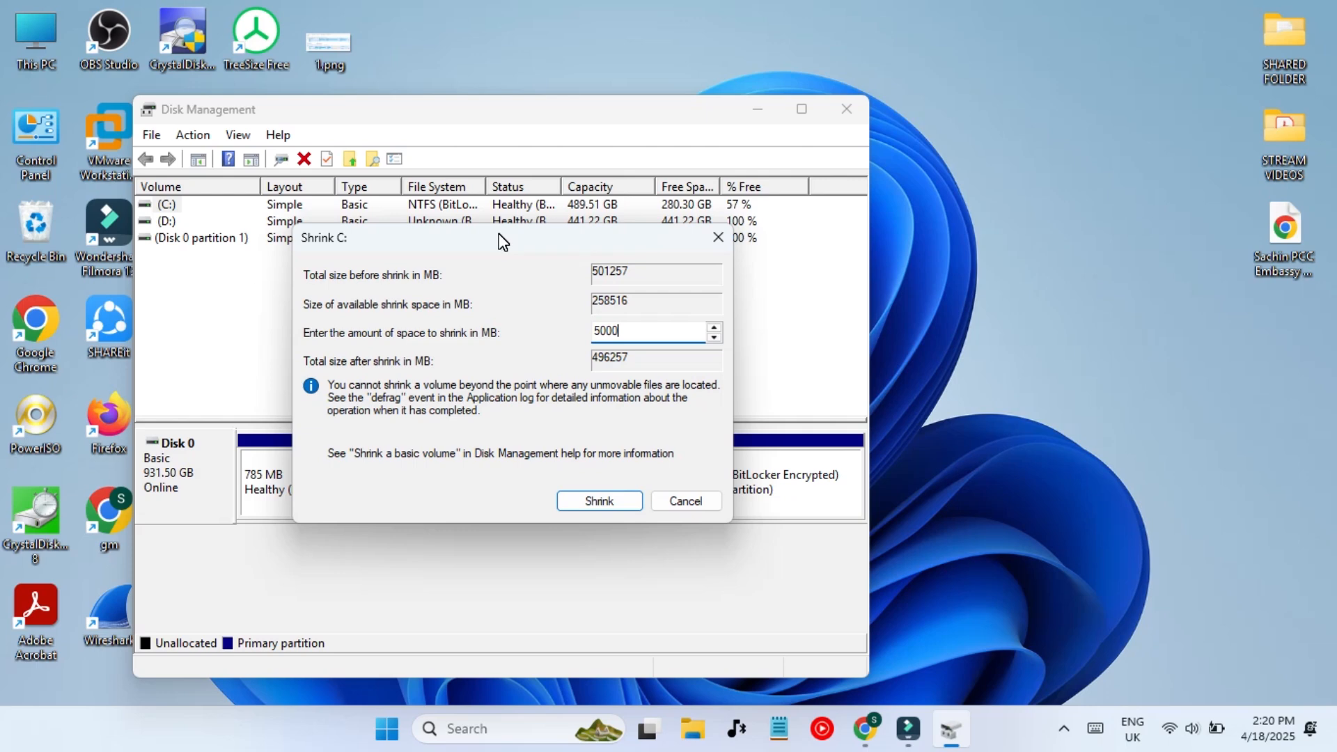
drag(503, 242, 505, 265)
click(613, 531)
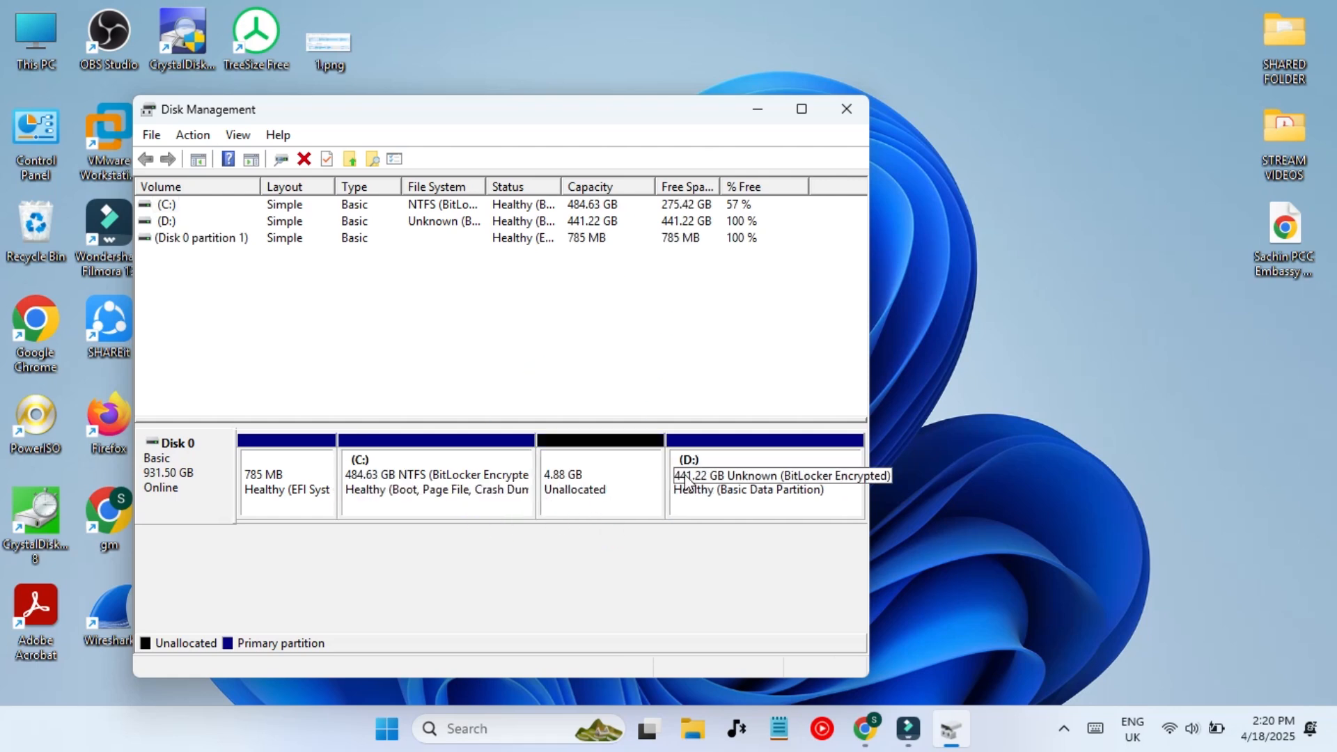
- Create a new simple volume from the 4.88 GB unallocated space as NTFS drive E: with quick format
click(585, 476)
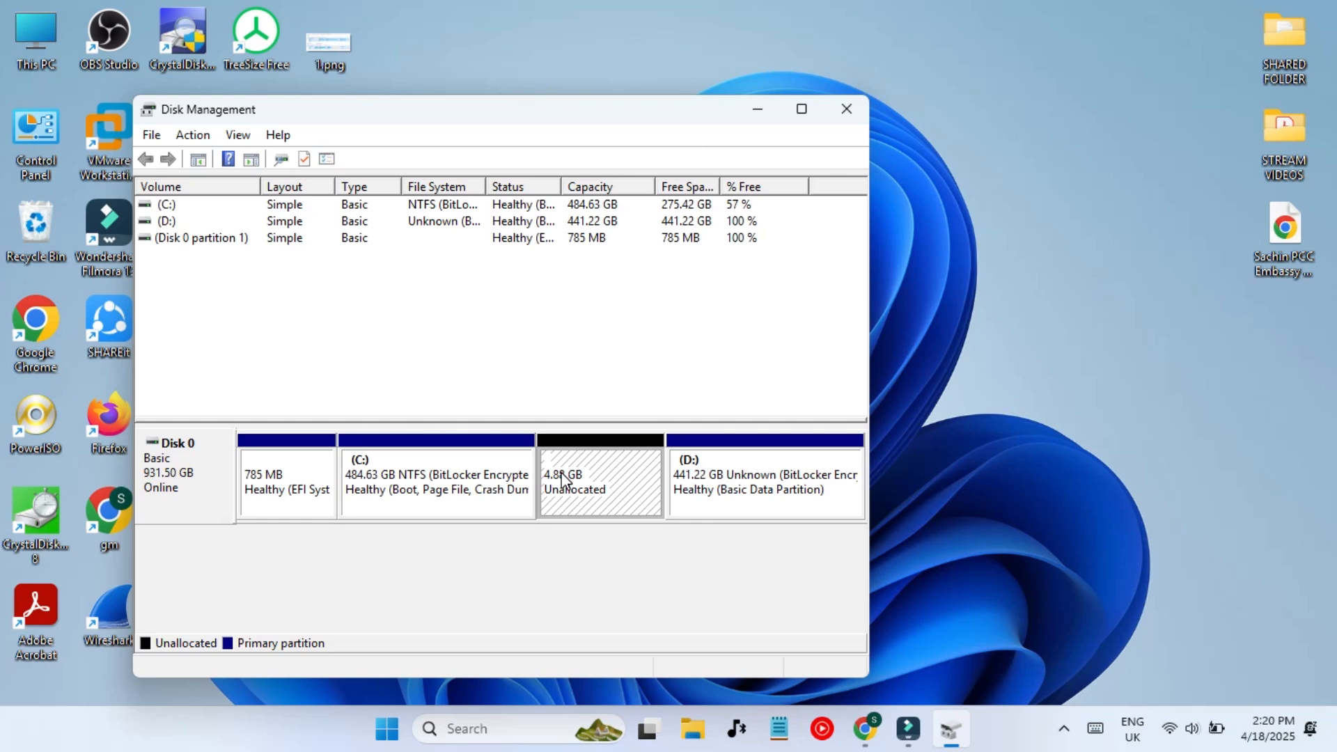
right_click(562, 478)
click(610, 487)
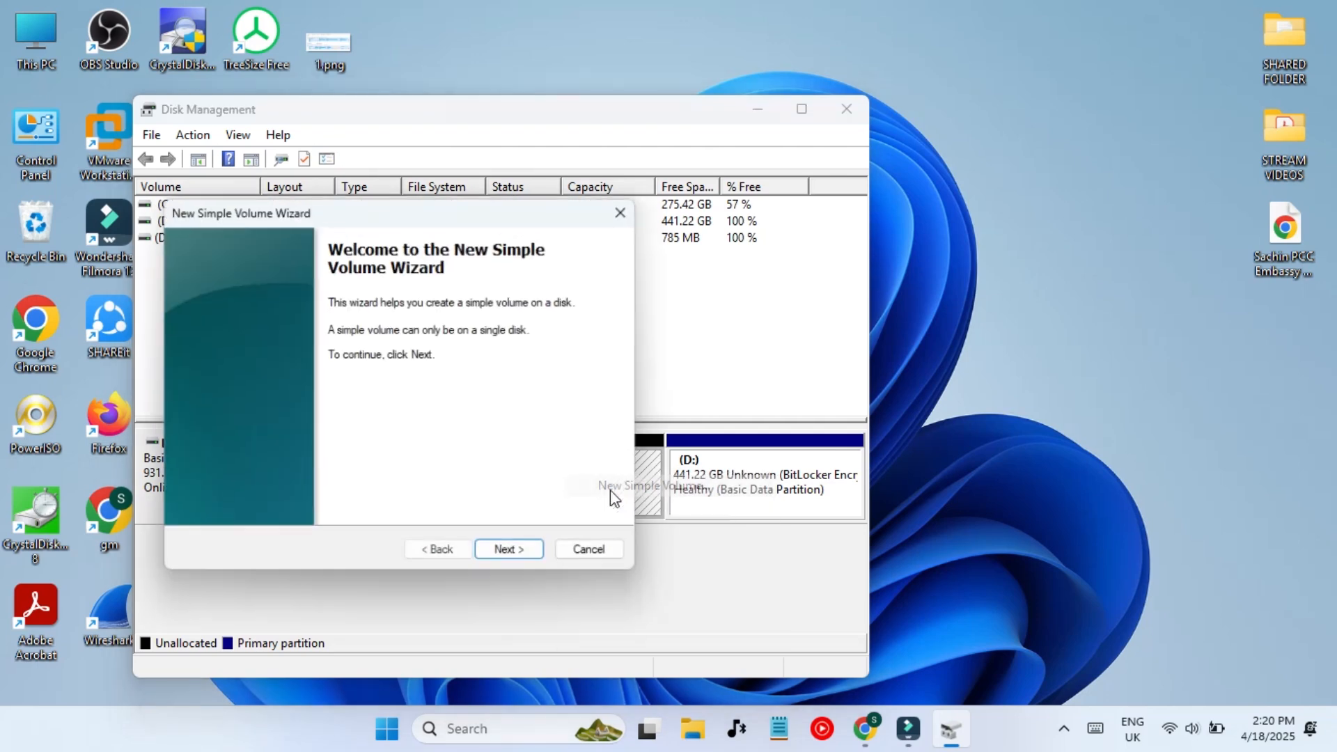
click(516, 556)
click(515, 556)
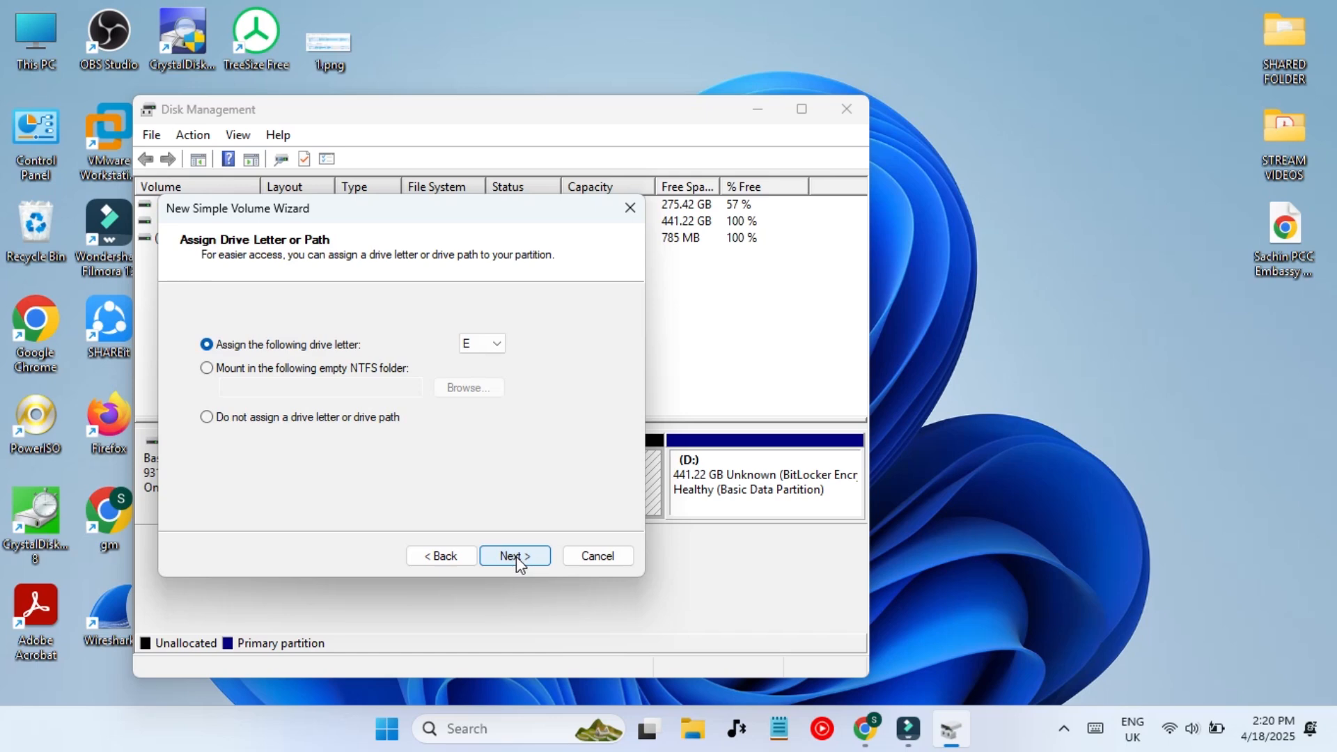
click(516, 557)
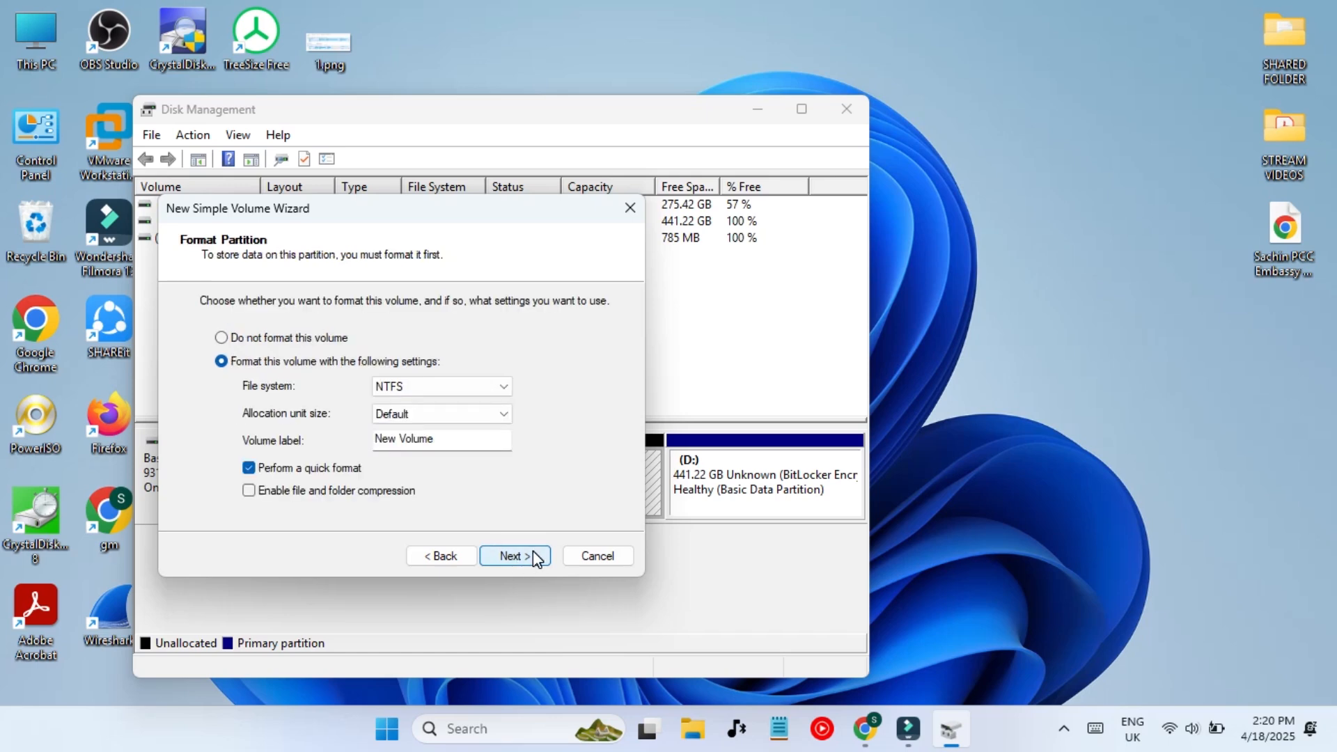
click(533, 555)
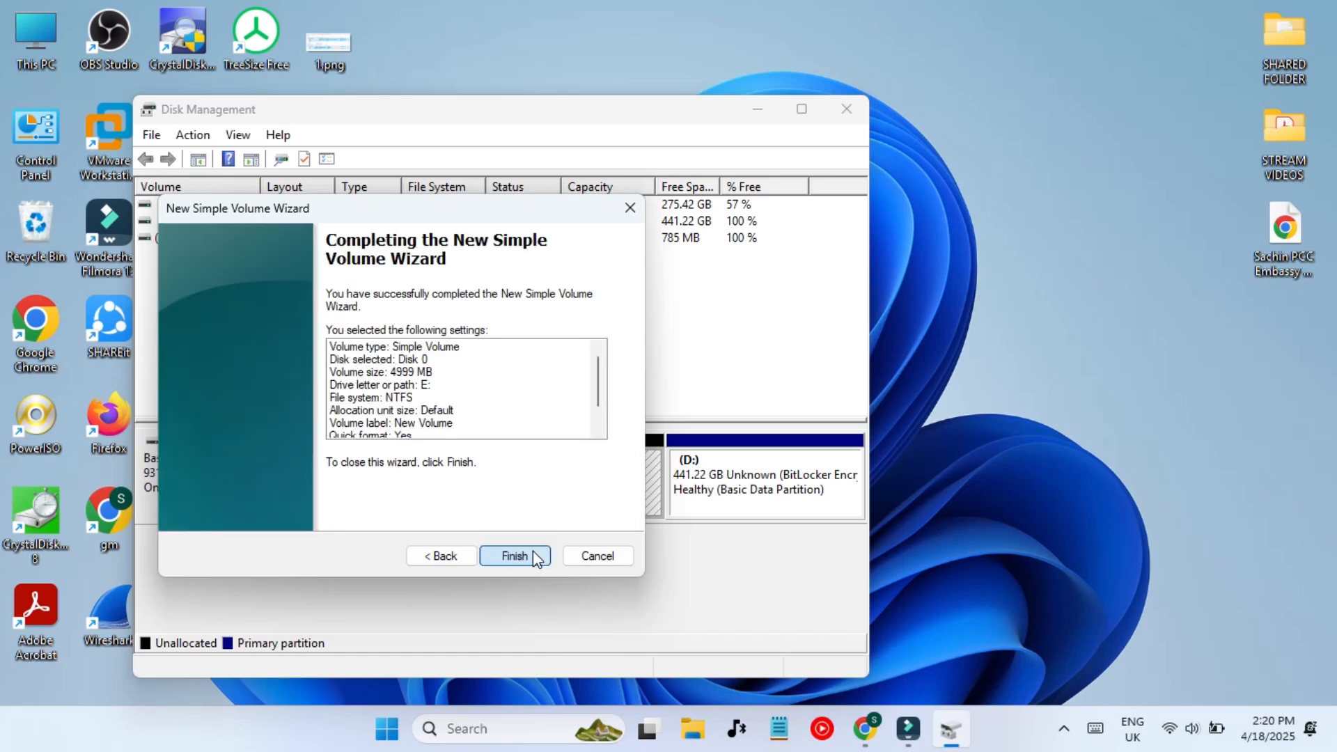
click(532, 555)
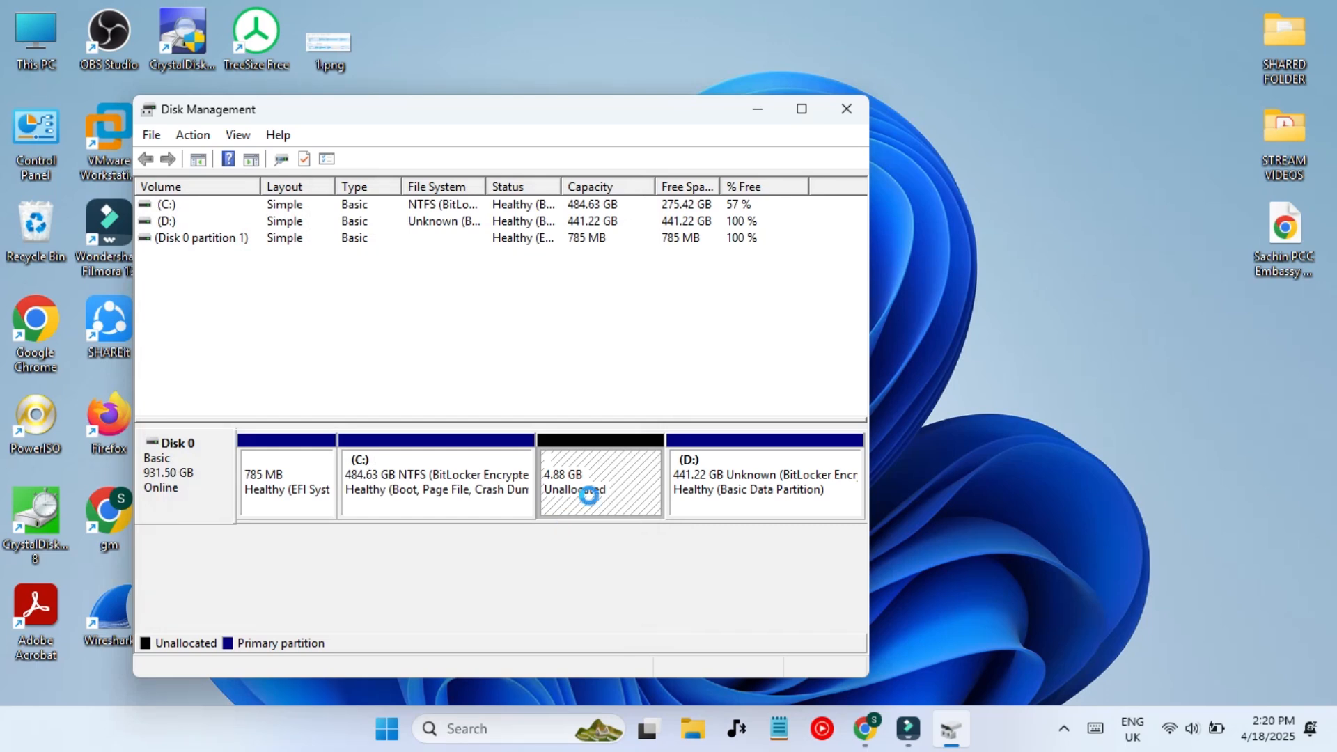
- Maximize Disk Management and select the new New Volume (E:) partition
click(801, 110)
click(732, 374)
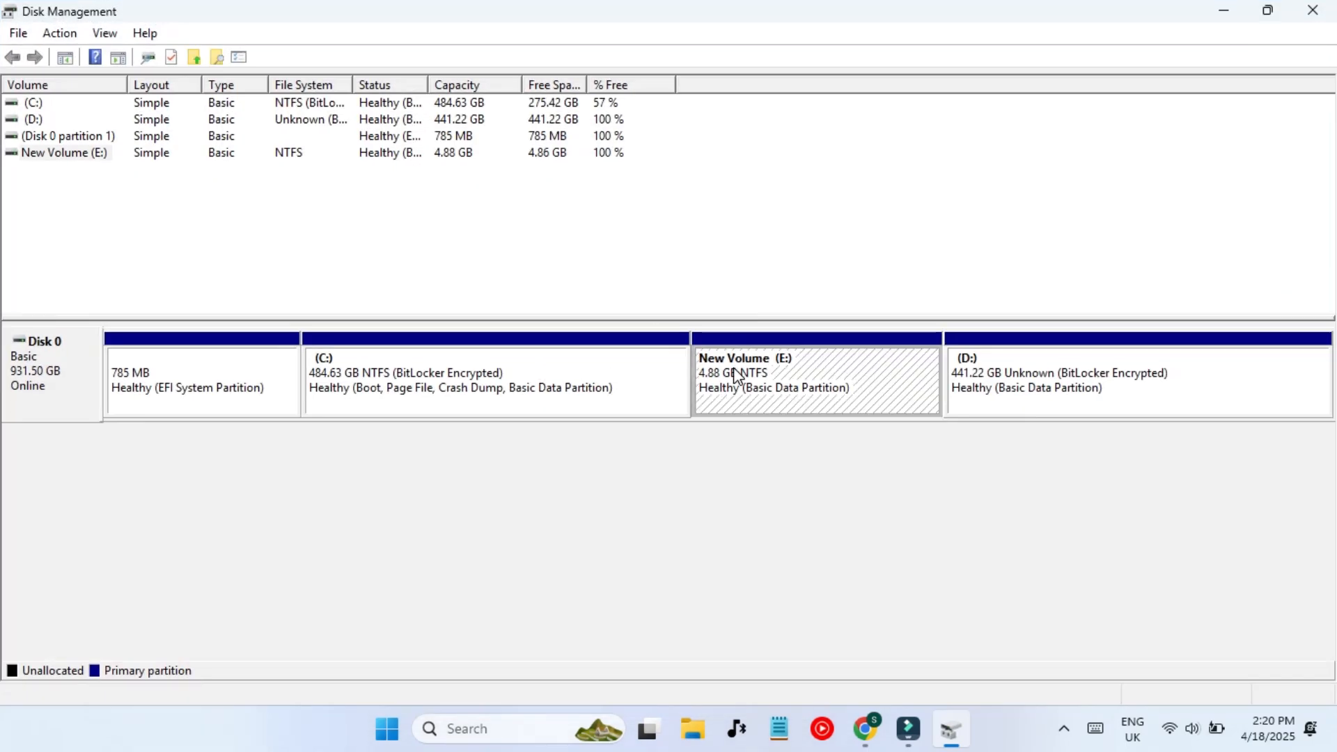
right_click(737, 376)
- Rename drive E: to 'Hidden Disk' in This PC, granting administrator permission
click(758, 382)
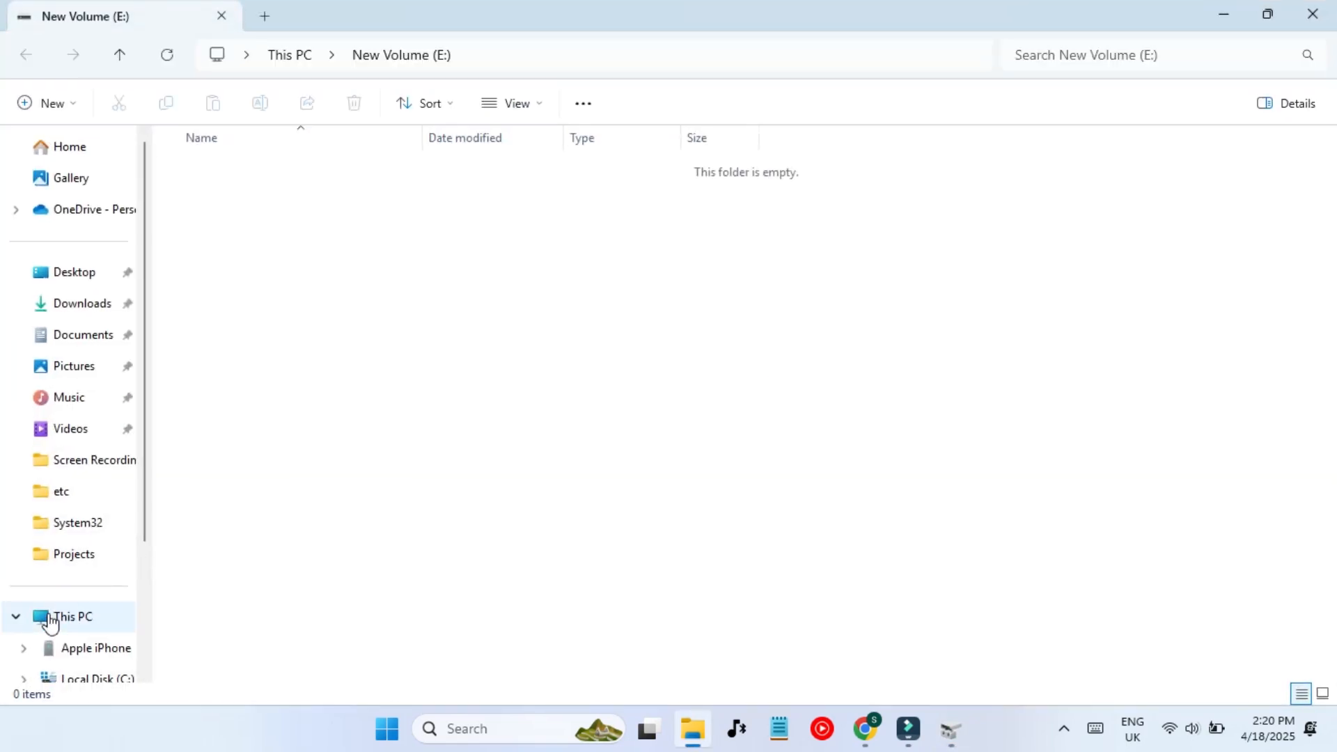
click(61, 621)
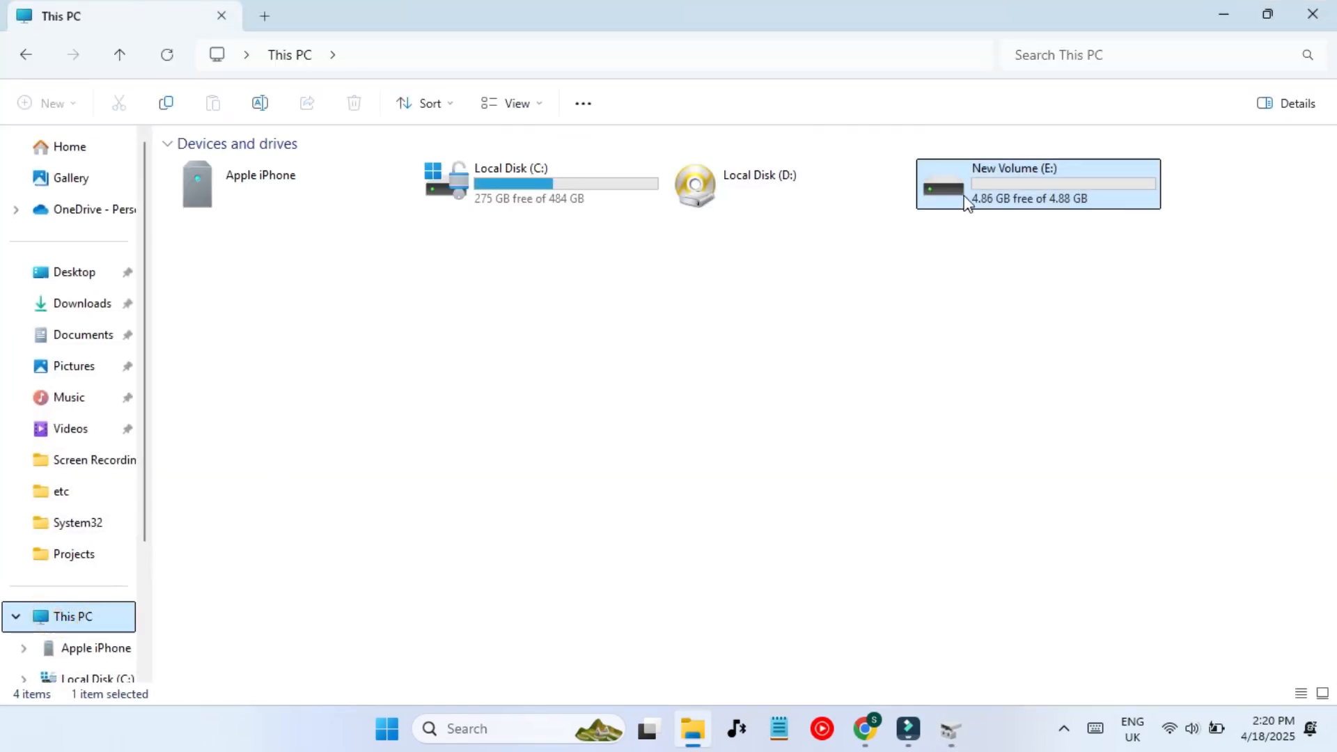
click(1002, 197)
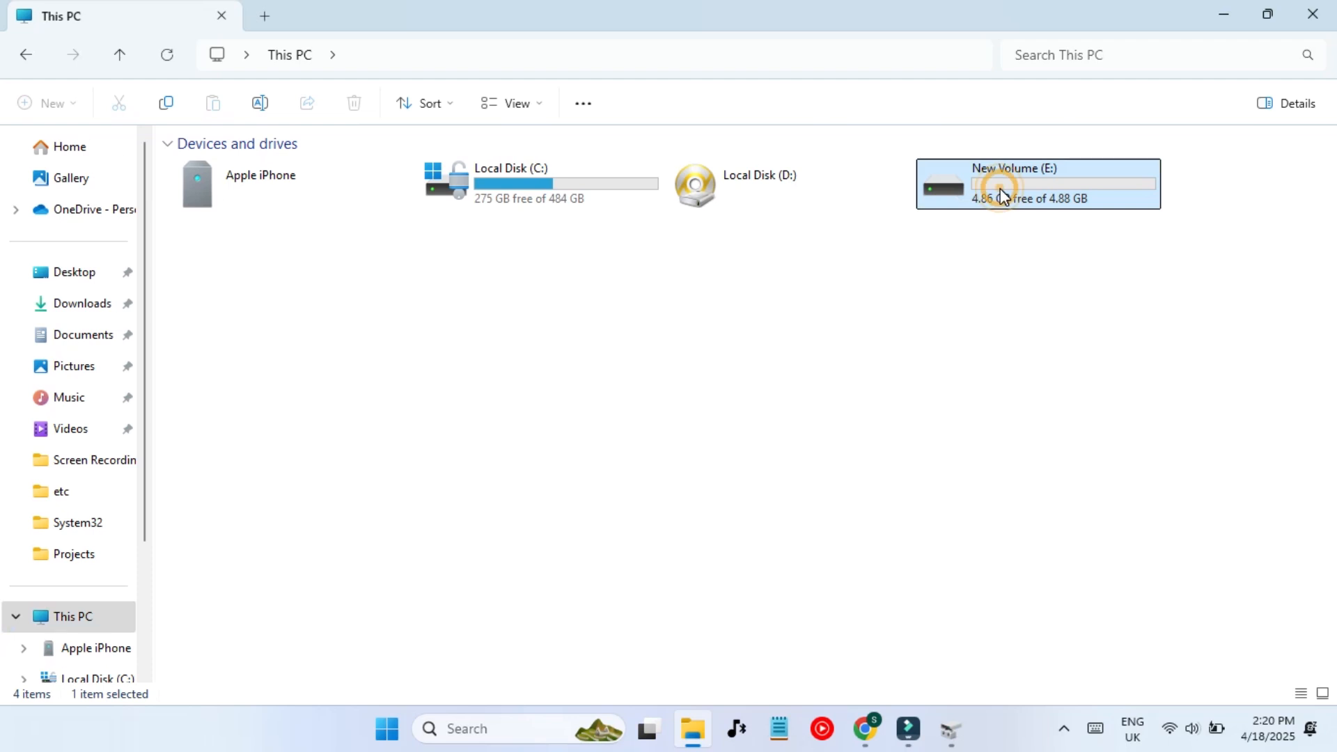
text(Hidden Disk)
key(Return)
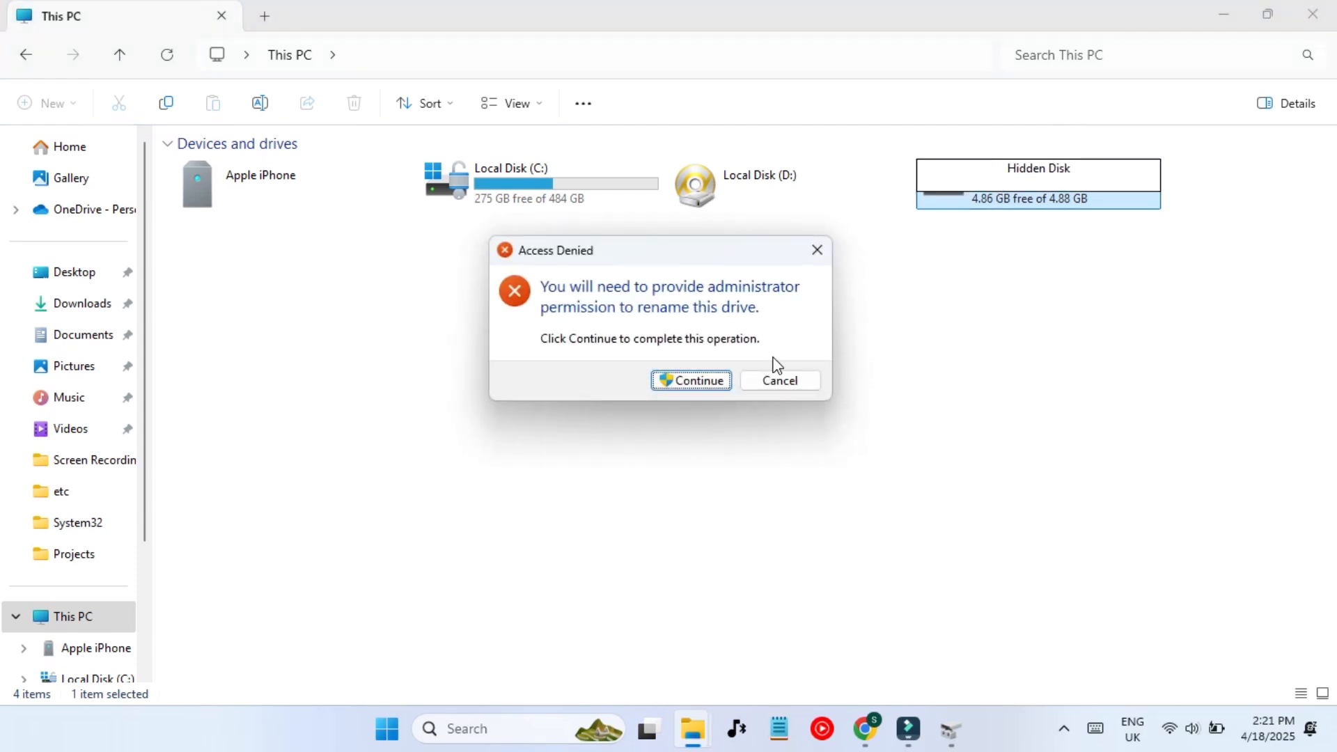
click(683, 383)
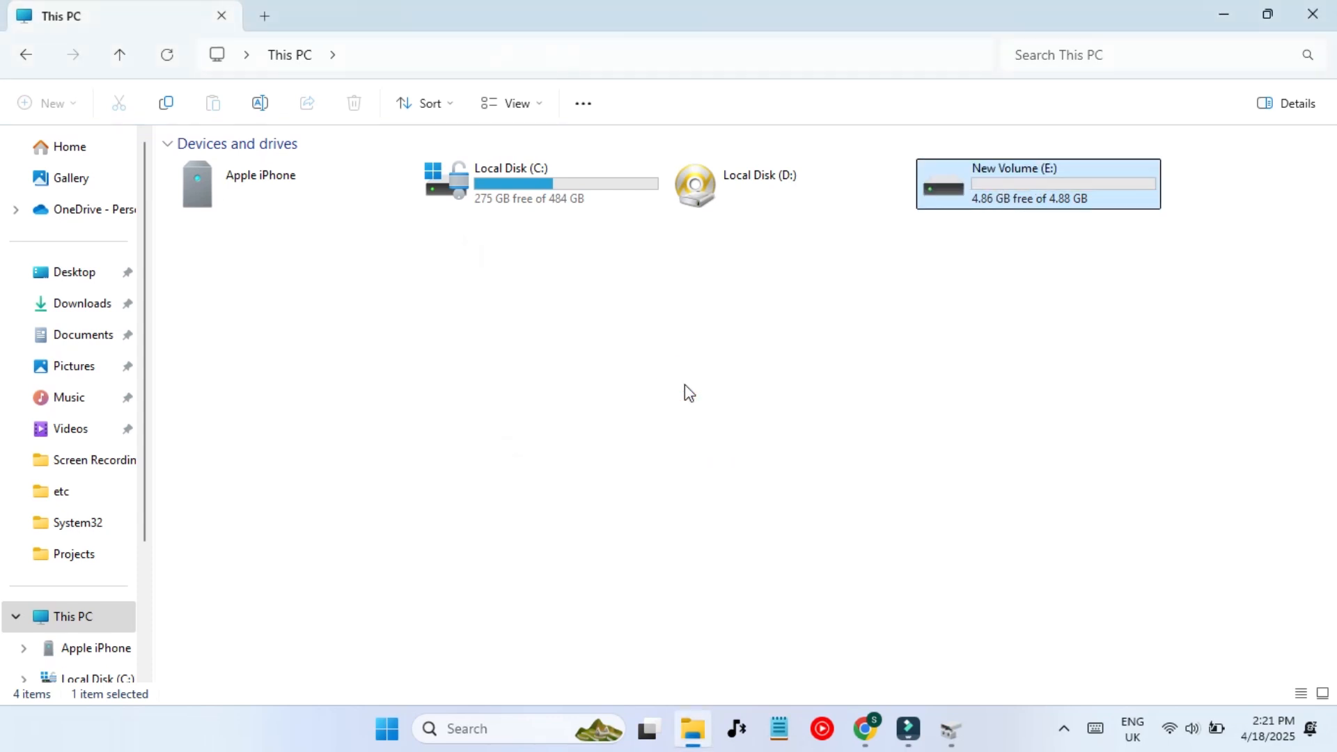
- Open the Hidden Disk (E:) drive
double_click(1008, 185)
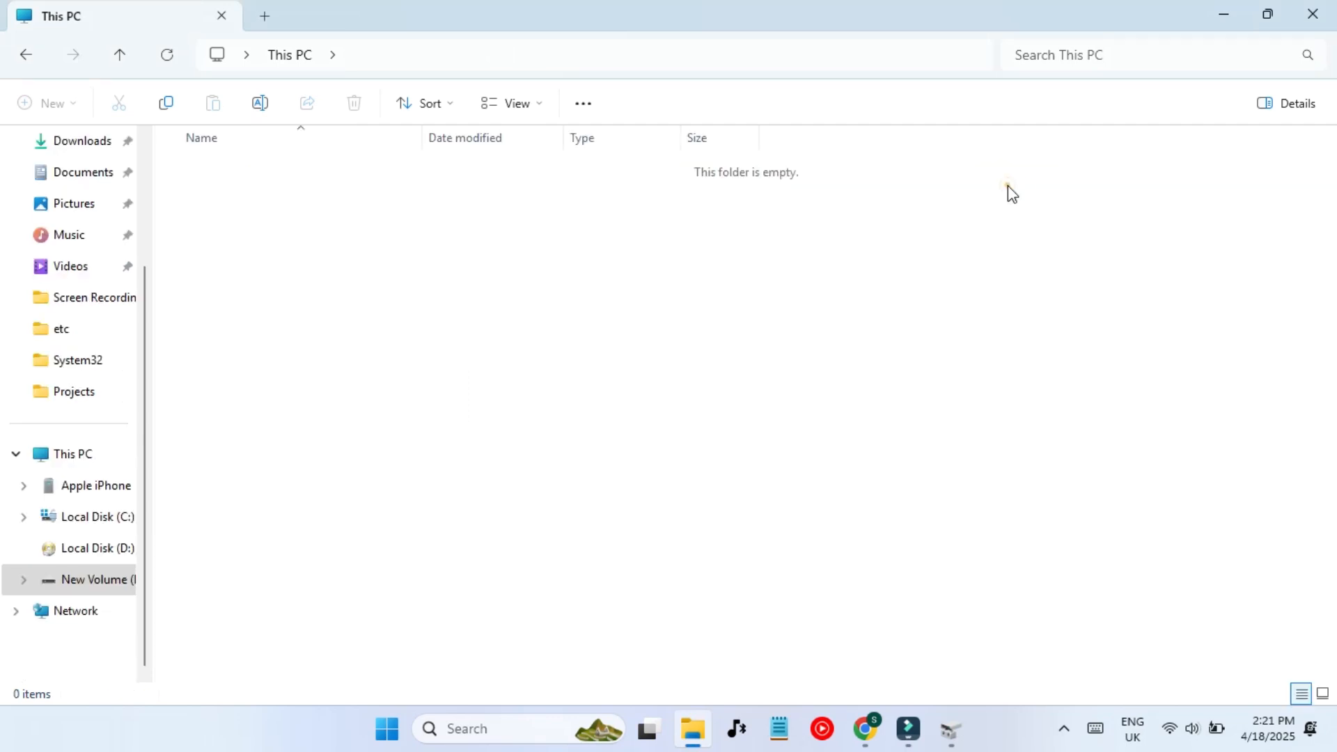
key(alt+Left)
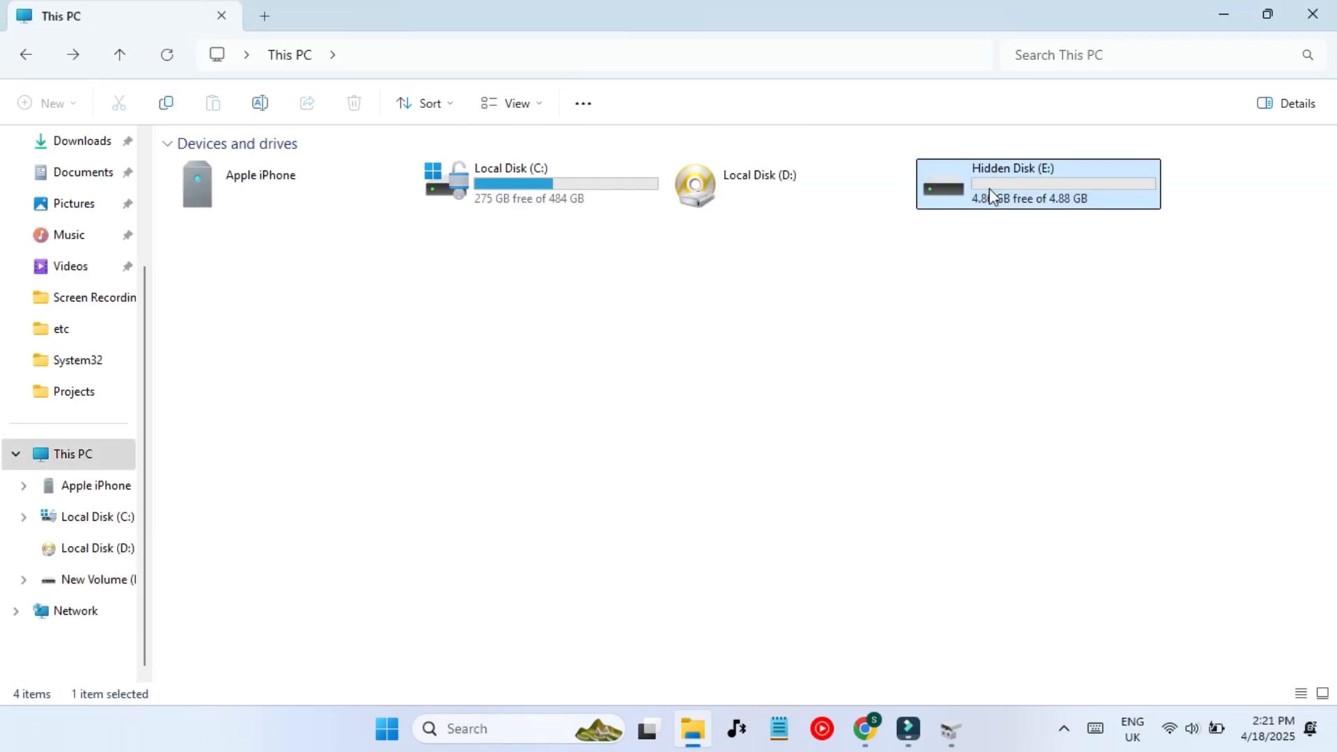
double_click(989, 188)
- Create a folder named 'We want to put secret data here' on Hidden Disk (E:)
right_click(645, 340)
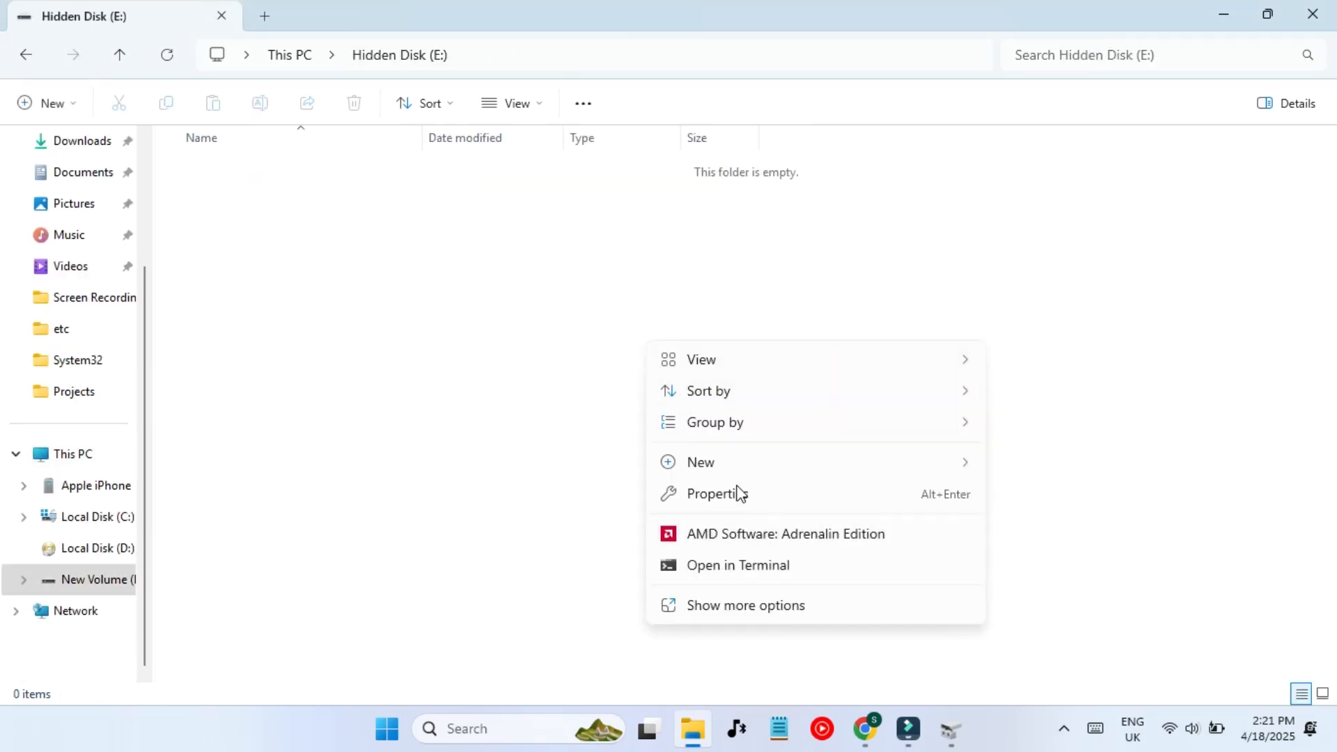
mouse_move(901, 456)
click(1048, 137)
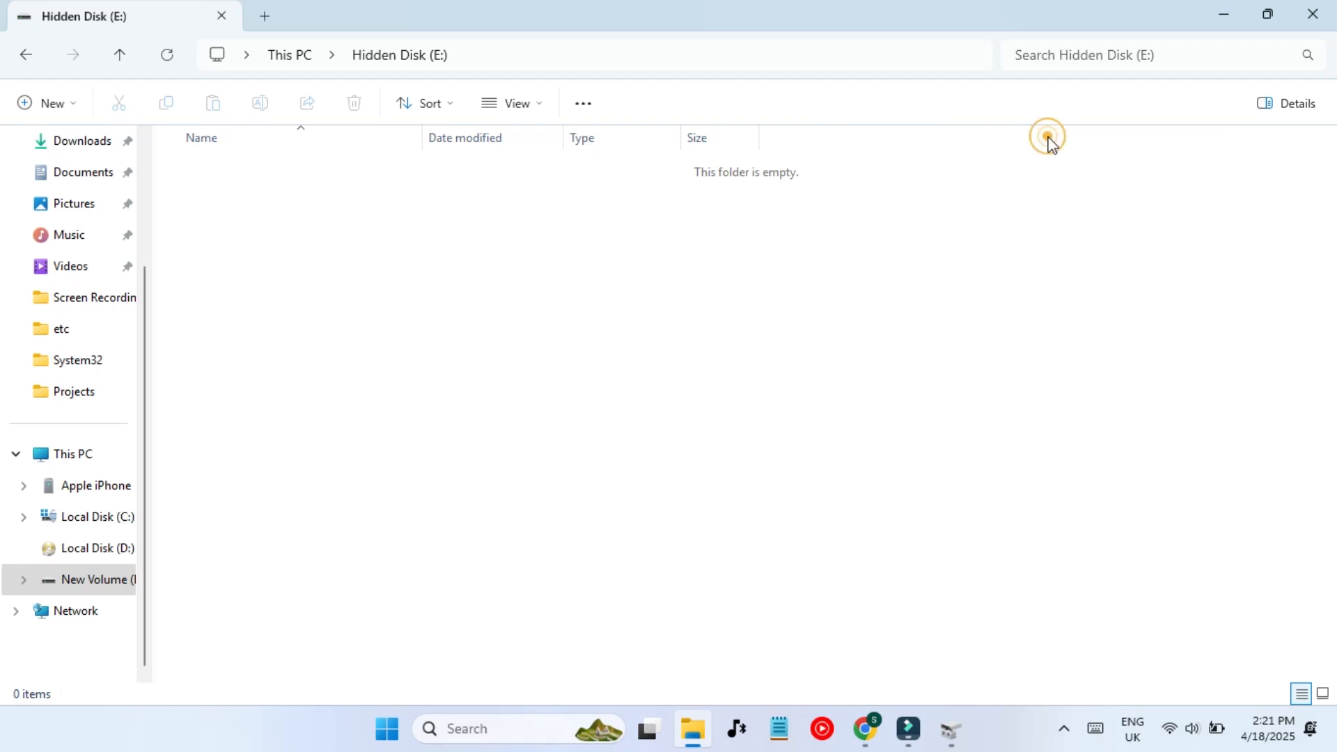
text(We want to p)
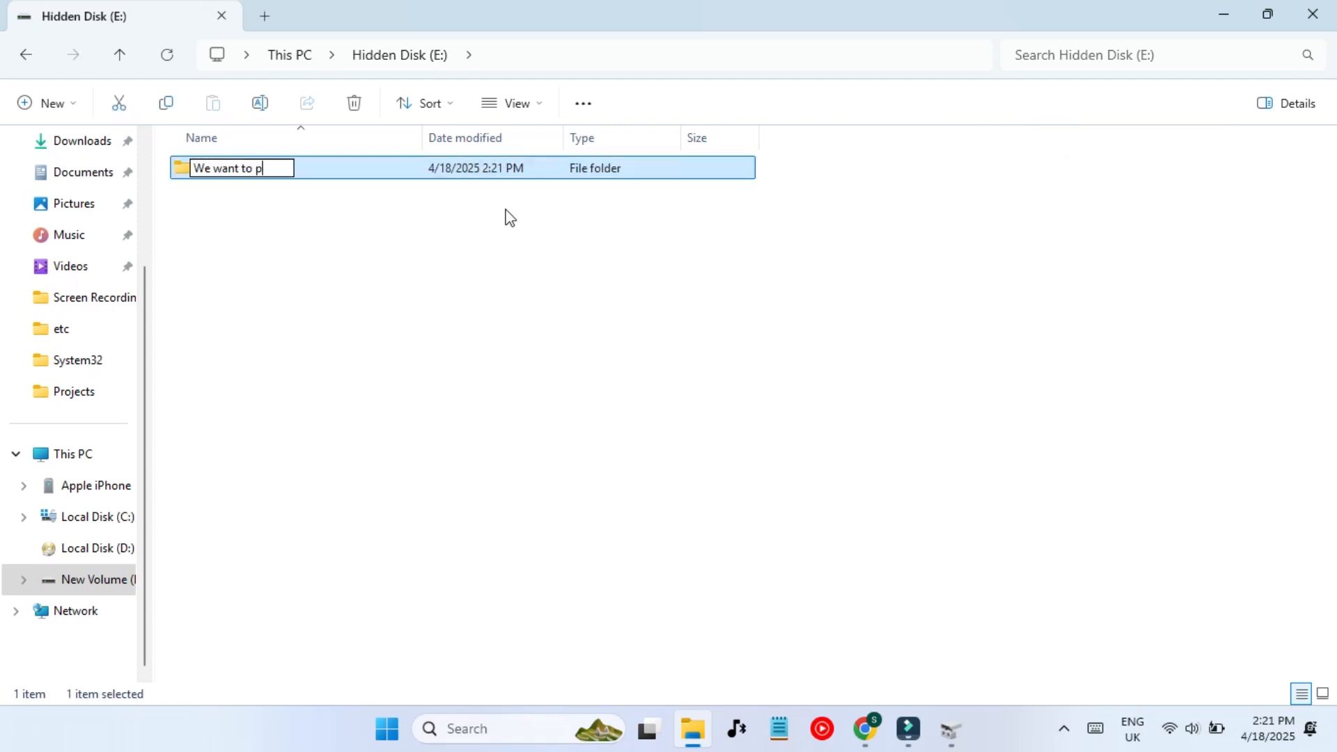
text(ut secret)
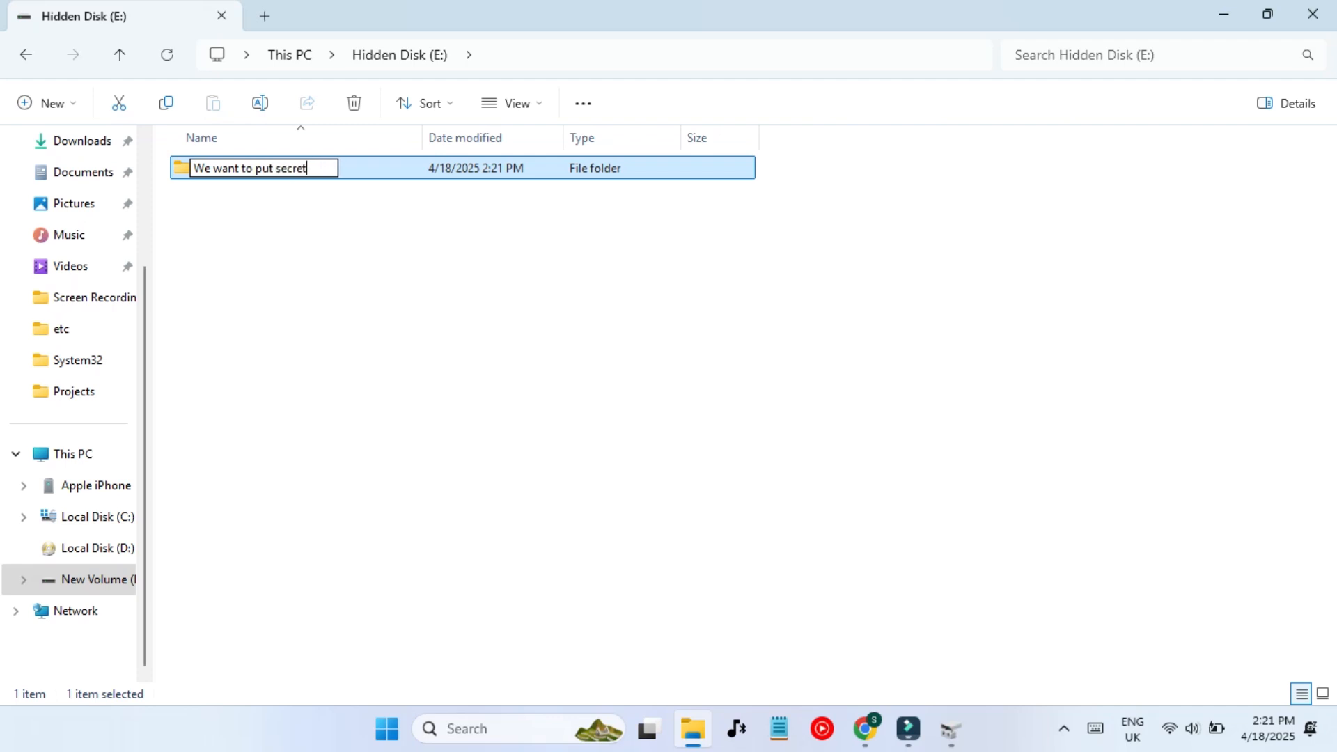
text( data here)
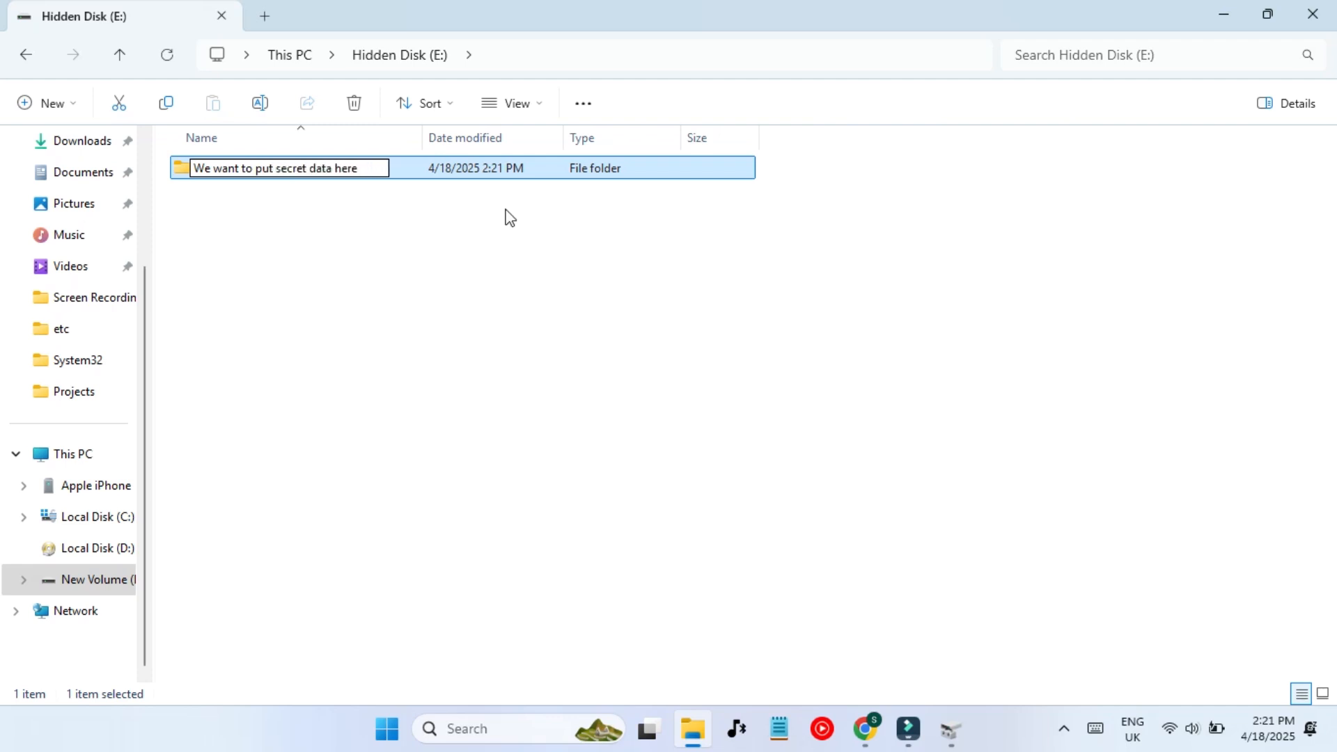
key(Return)
key(Return)
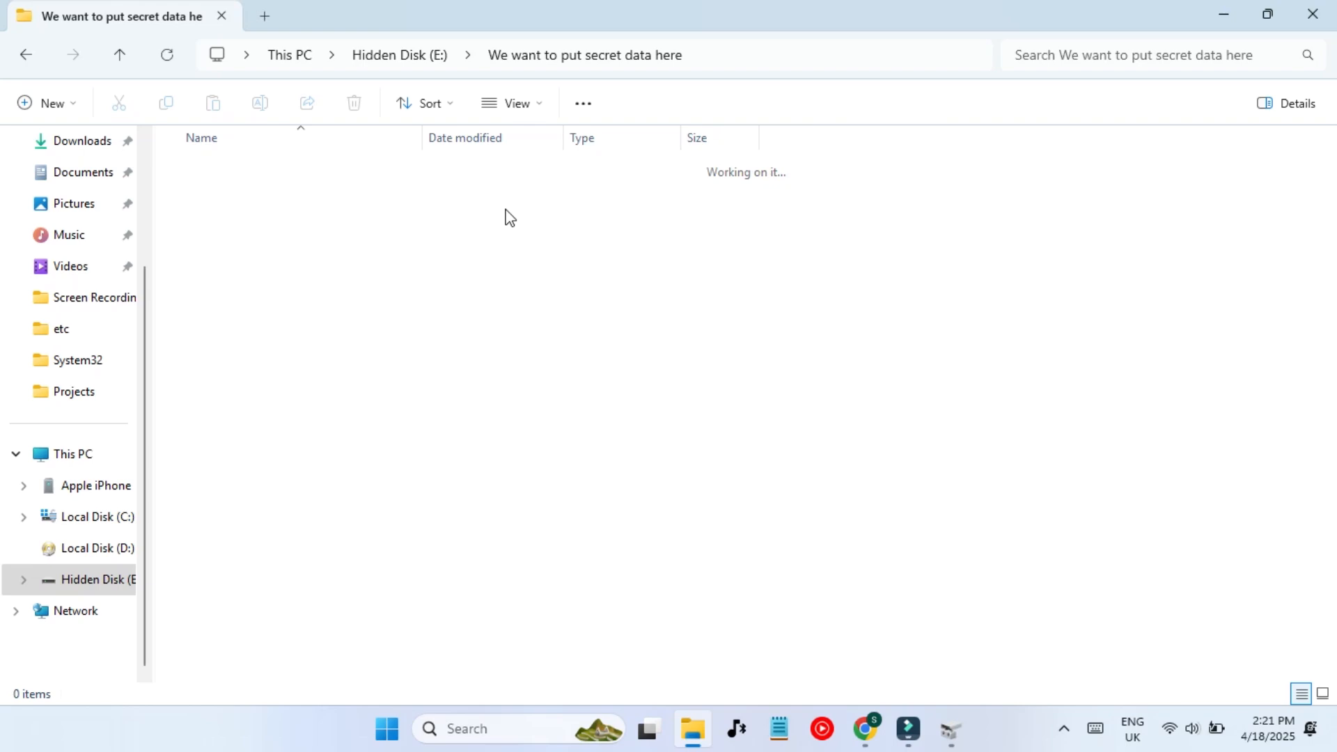
- Close File Explorer and Disk Management
key(BackSpace)
key(BackSpace)
click(1329, 6)
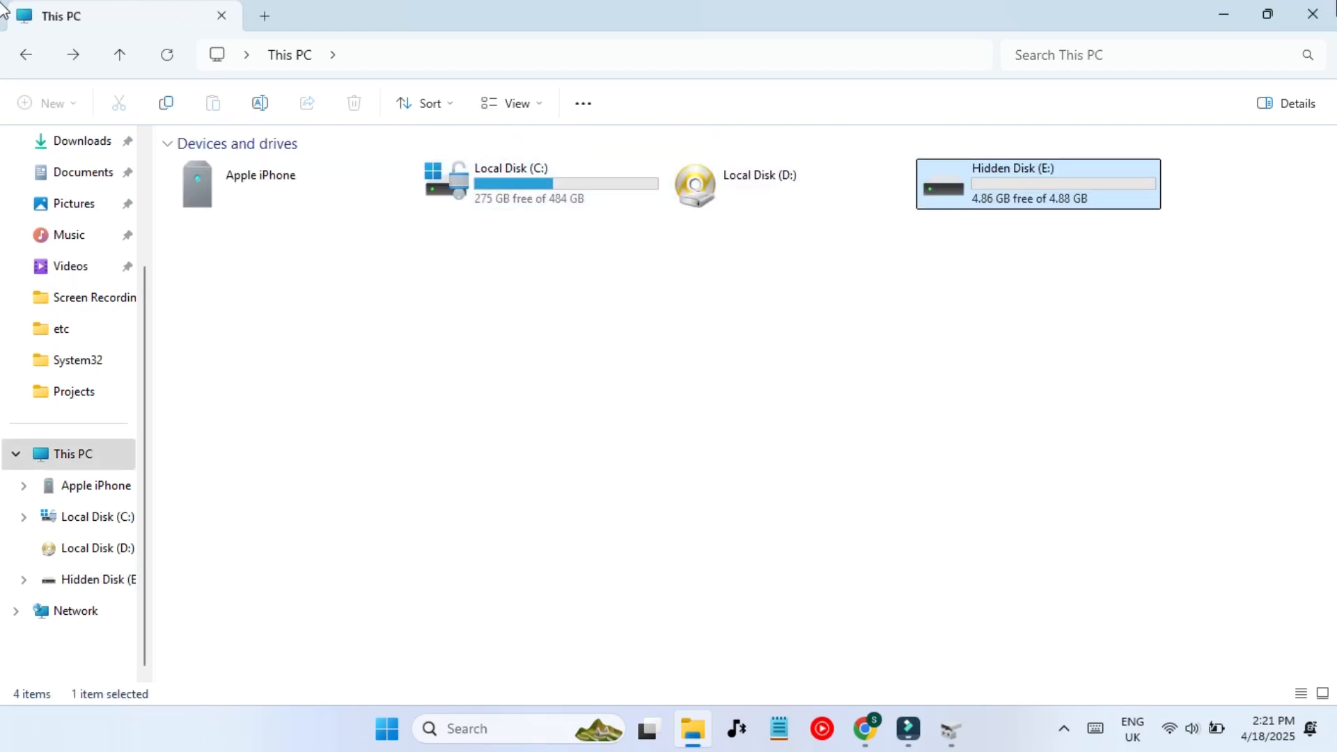
click(1312, 10)
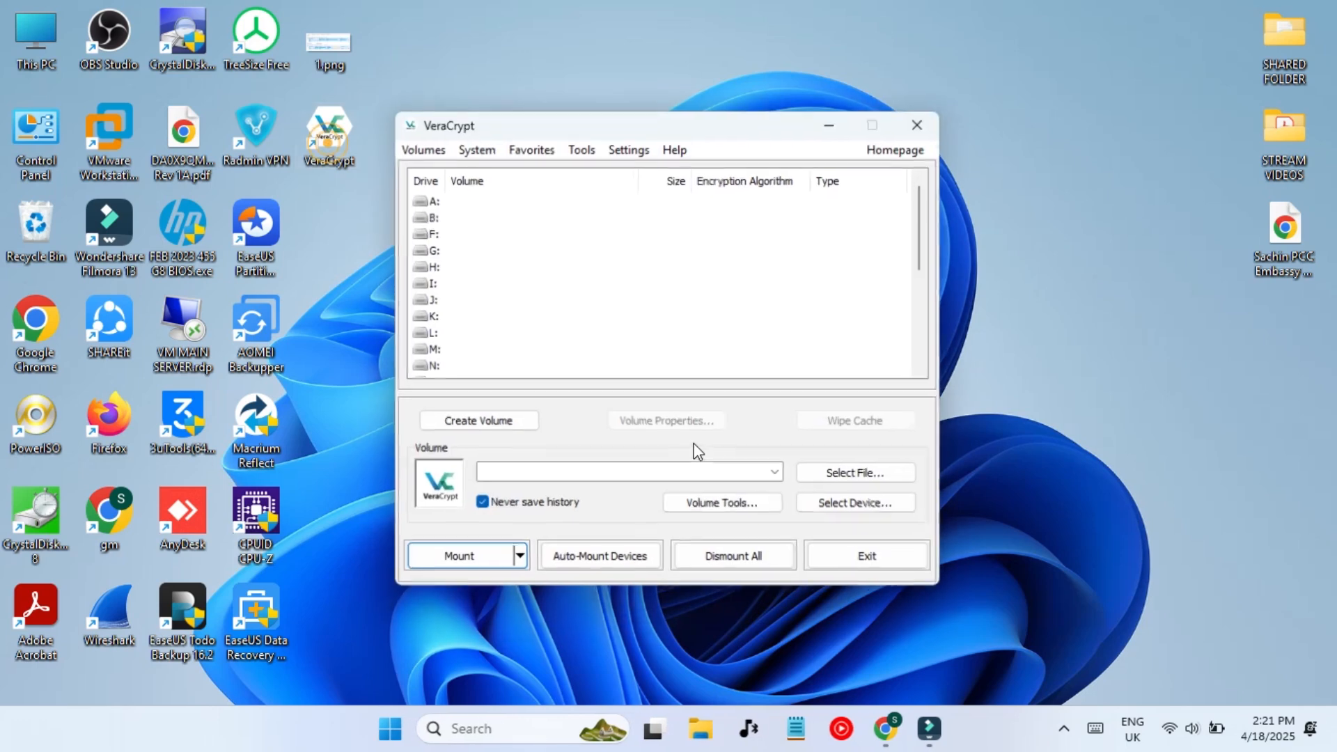
- Start a new volume, choosing Encrypt a non-system partition/drive, Hidden VeraCrypt volume, and Normal mode
click(663, 128)
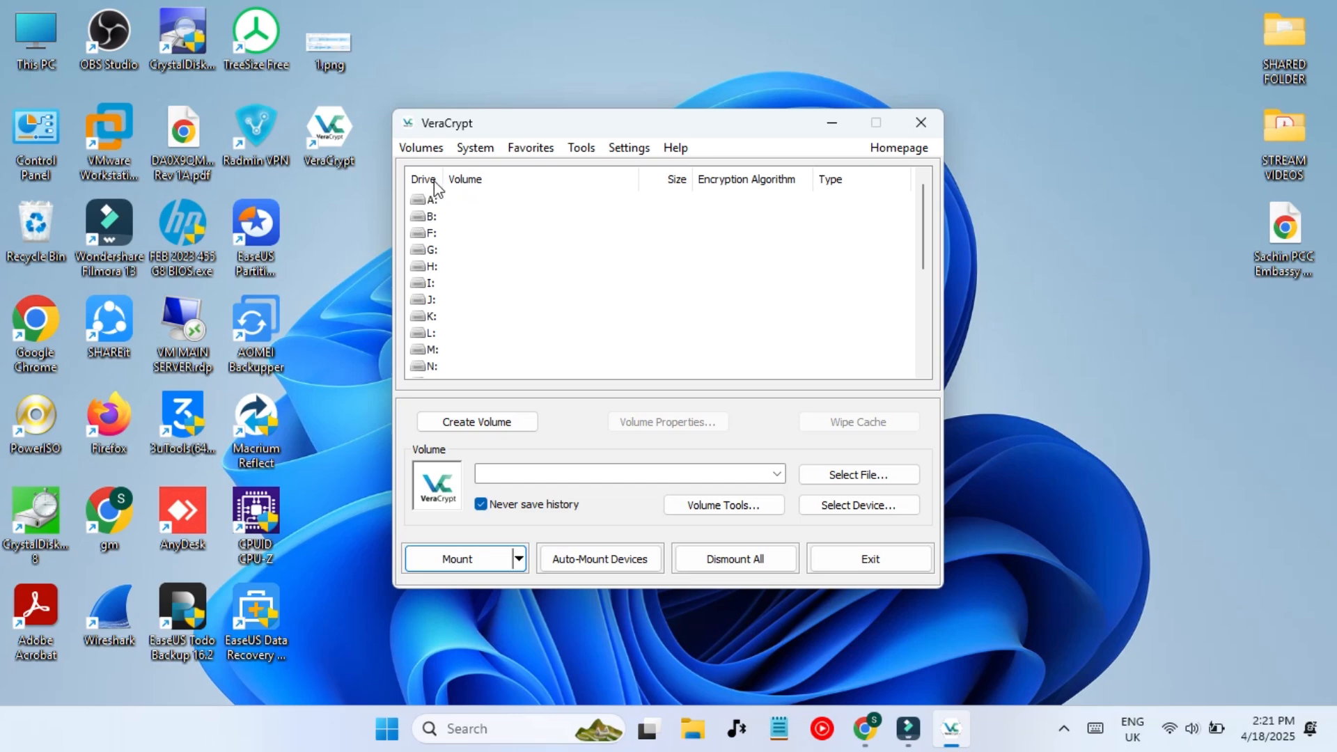
click(477, 422)
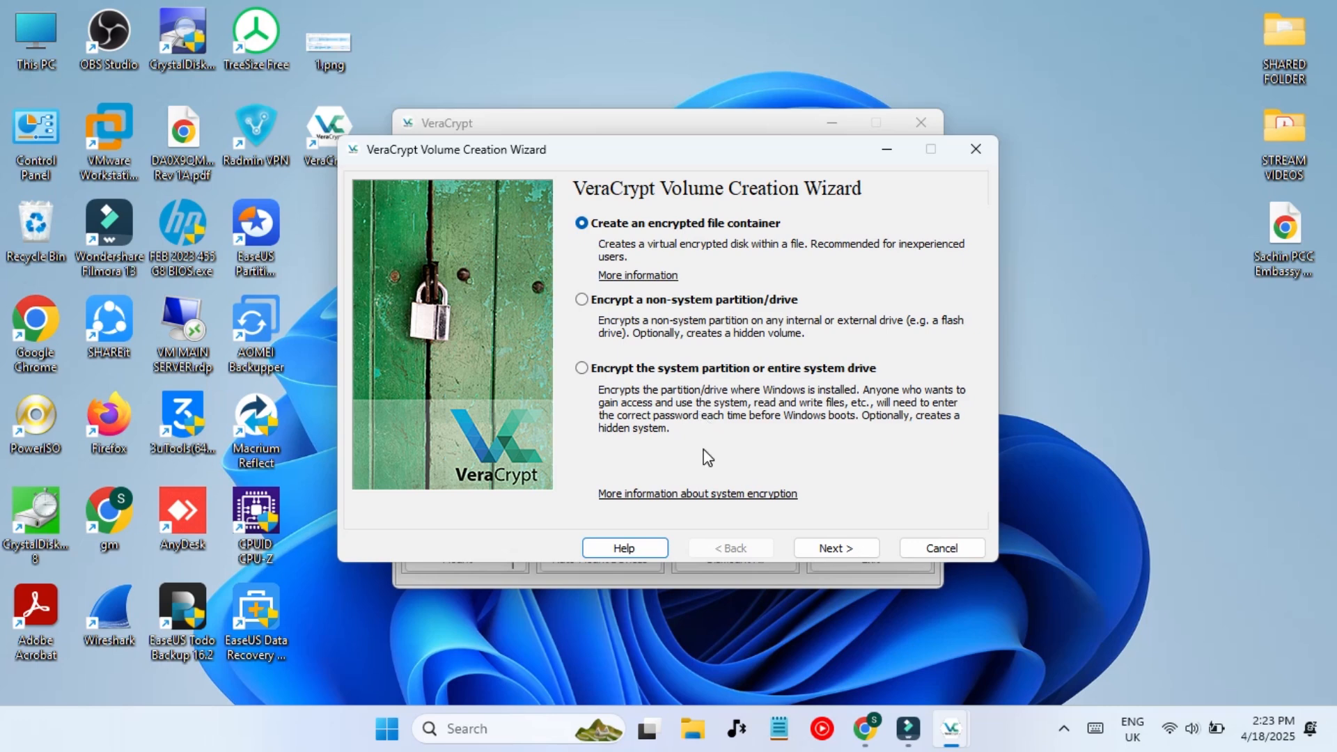
click(637, 301)
click(817, 548)
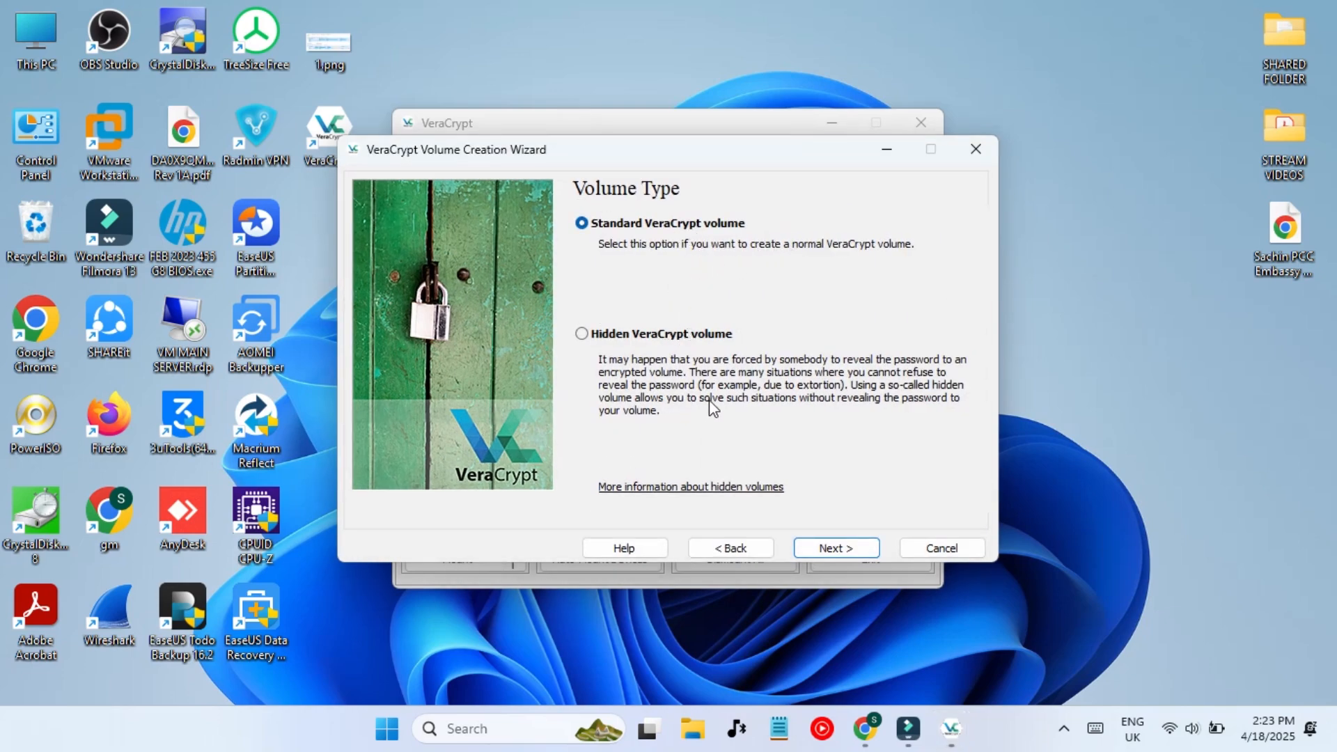
click(634, 339)
click(841, 550)
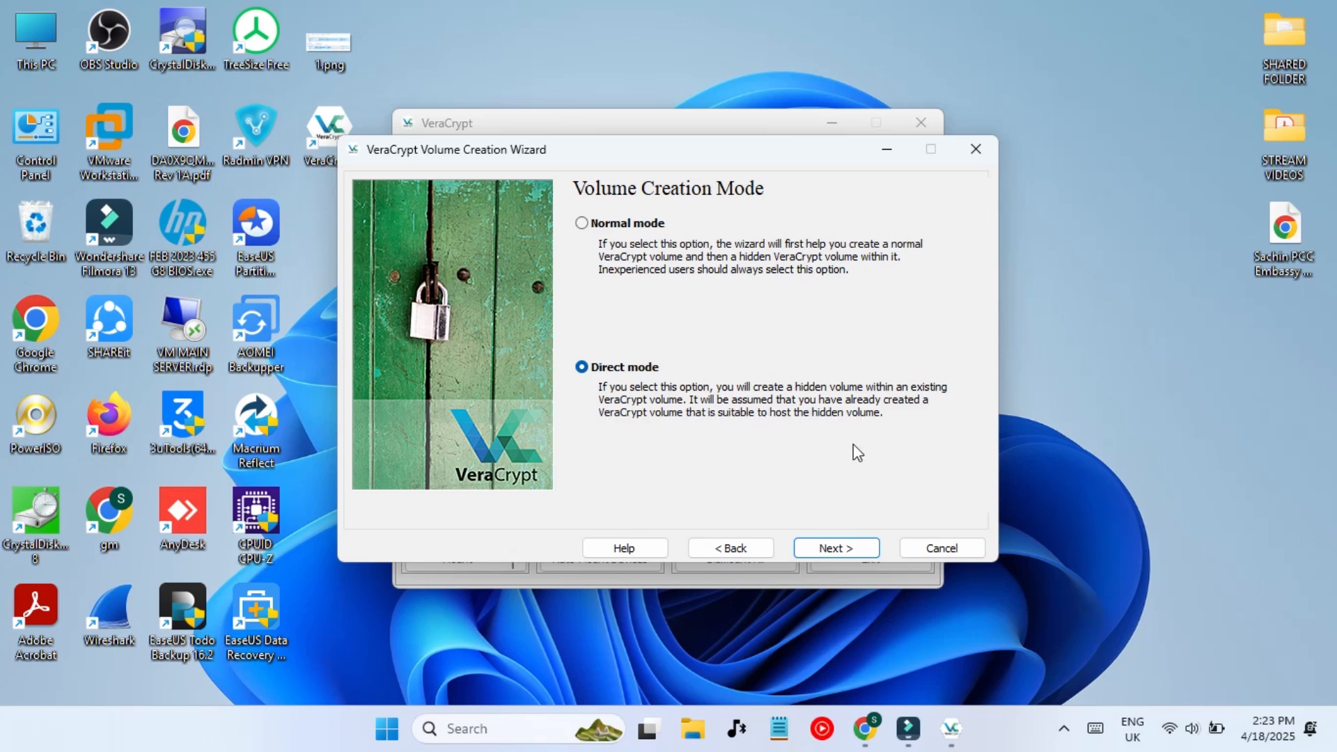
click(602, 228)
click(853, 547)
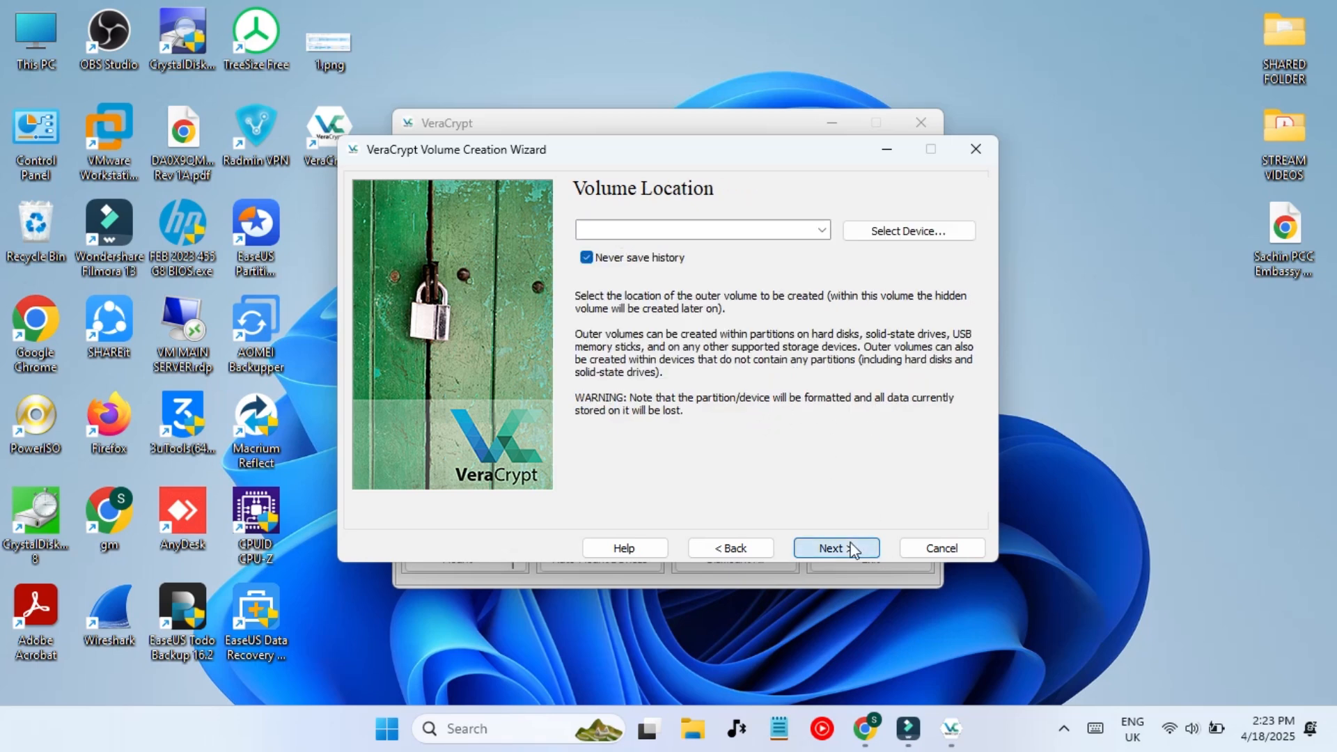
- Select Partition5 (Hidden Disk, E:) as the volume location
click(821, 229)
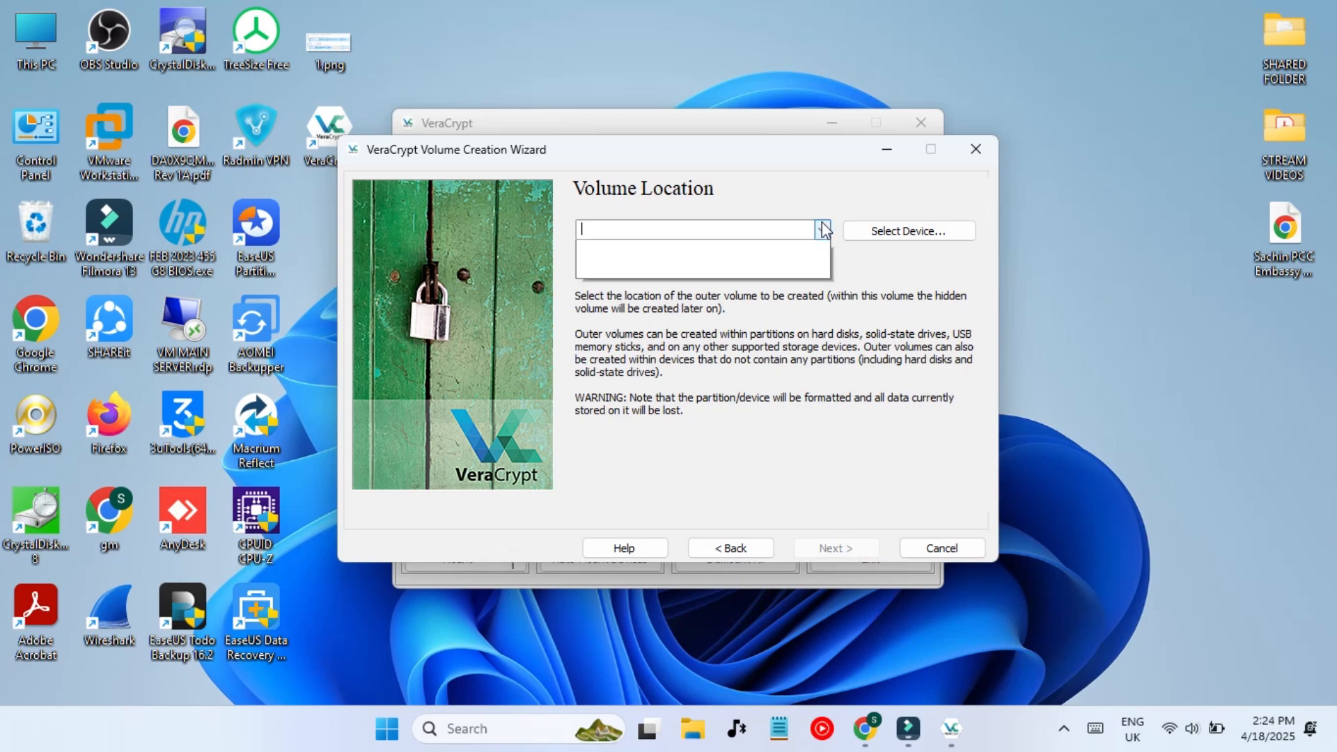
click(882, 233)
click(883, 238)
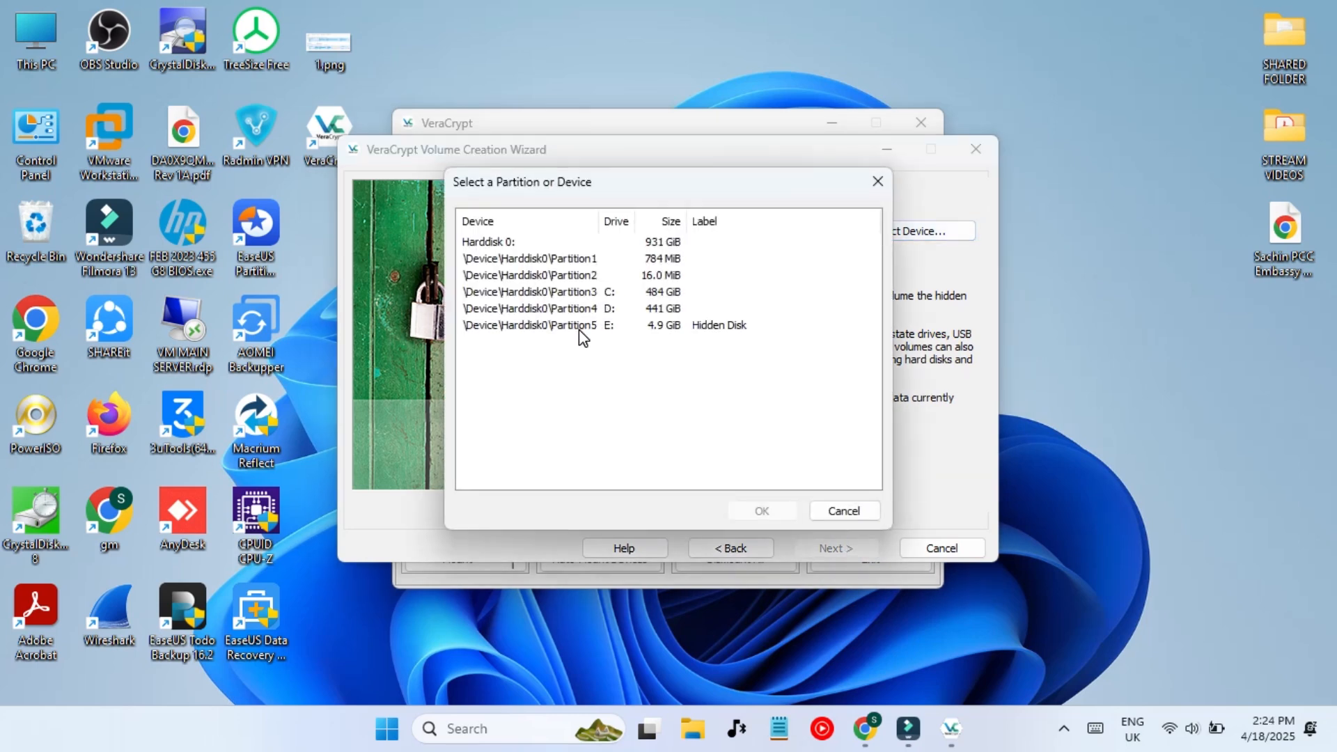
click(709, 330)
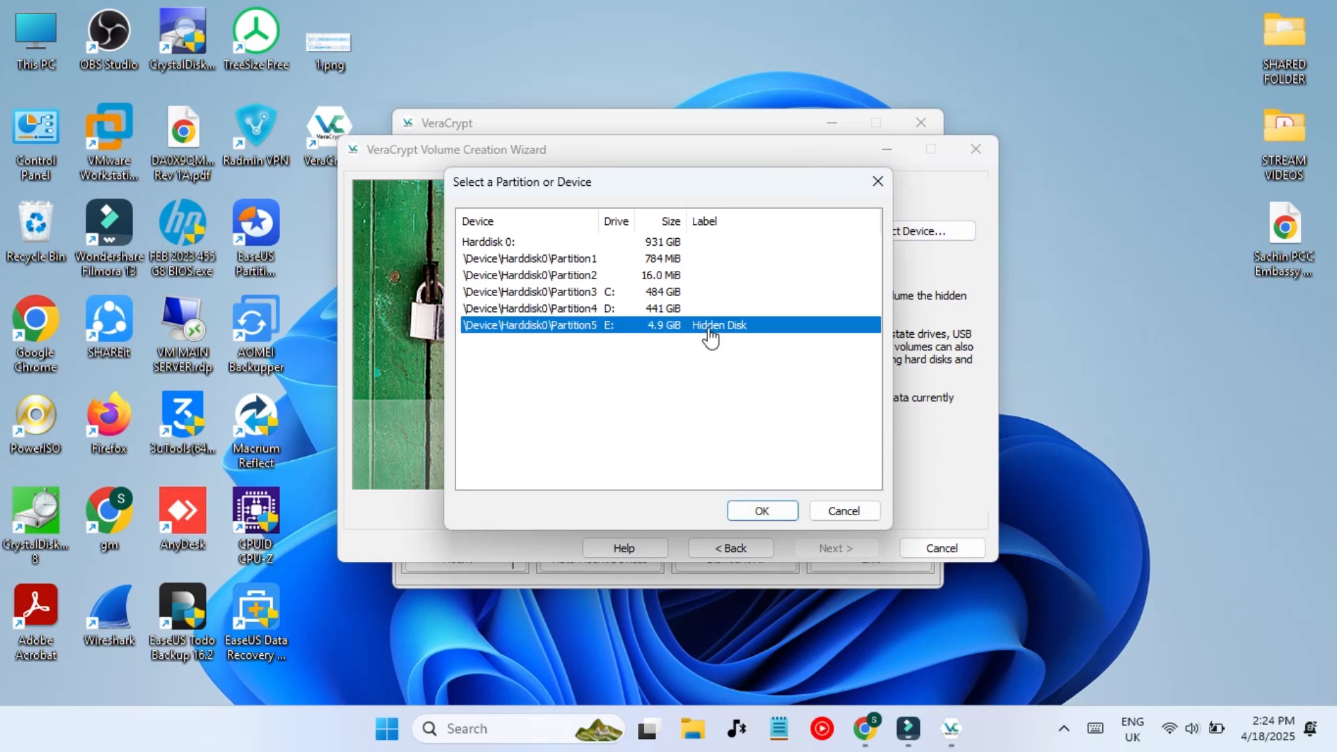
click(761, 510)
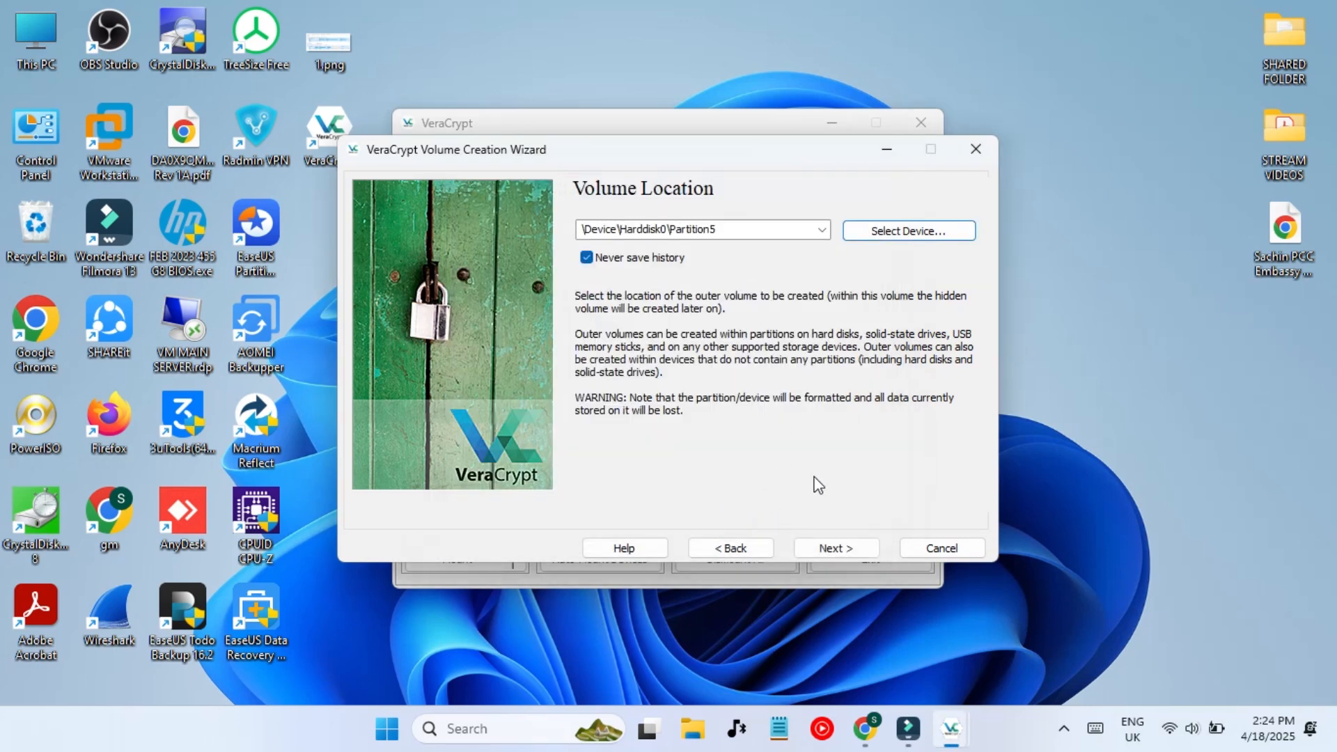
- Keep AES with SHA-512 for the outer volume encryption
click(843, 549)
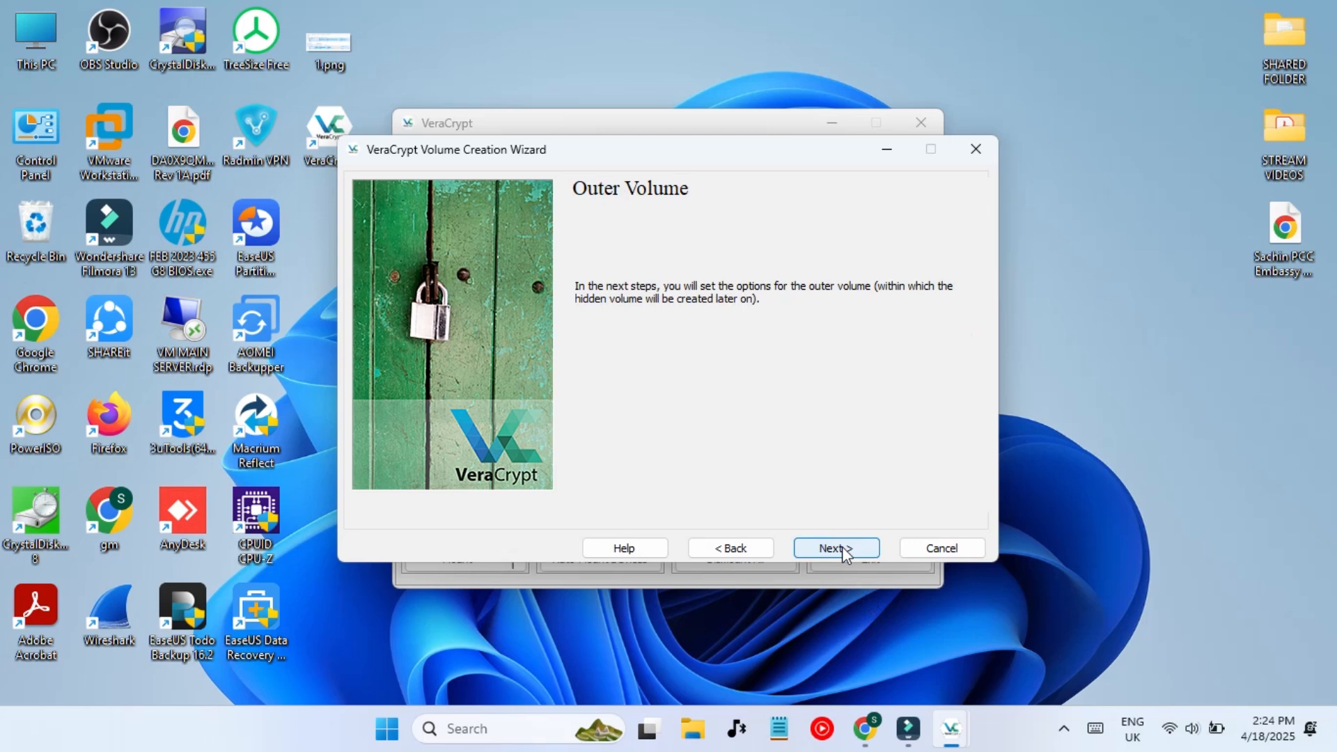
click(836, 549)
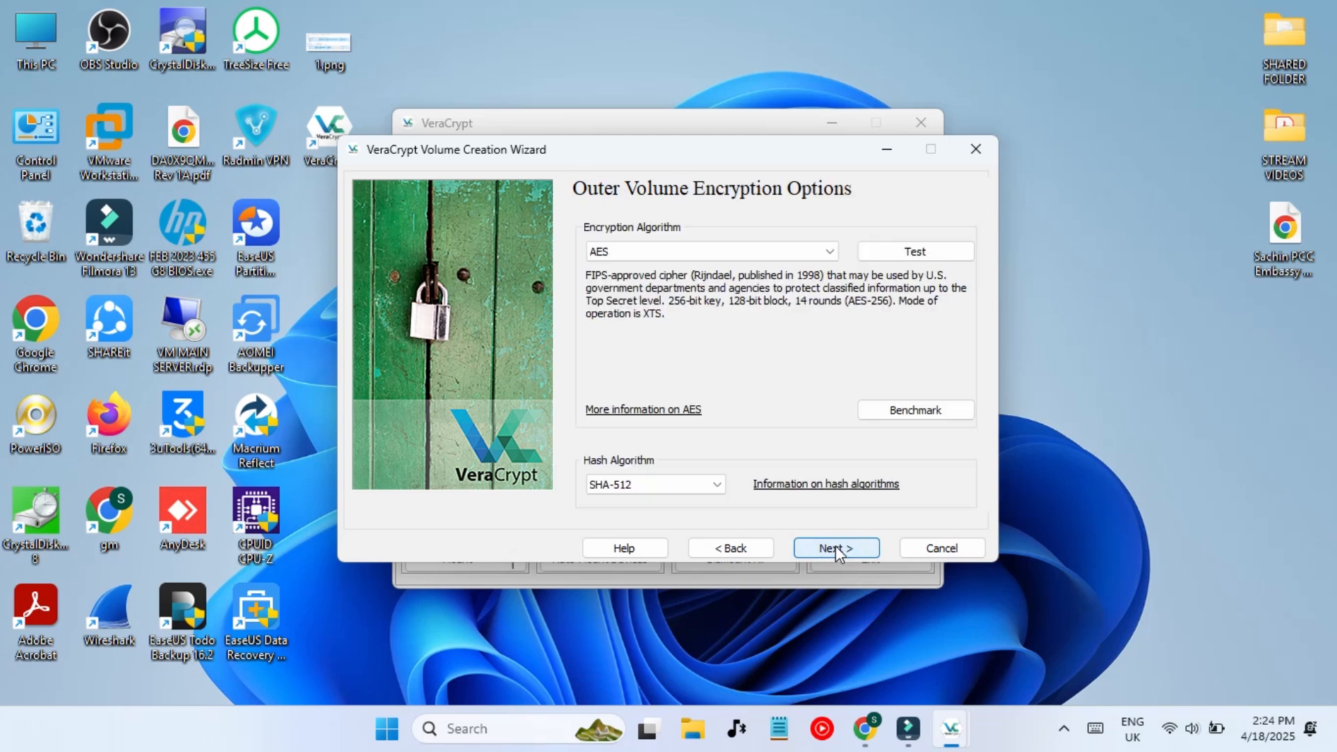
click(798, 248)
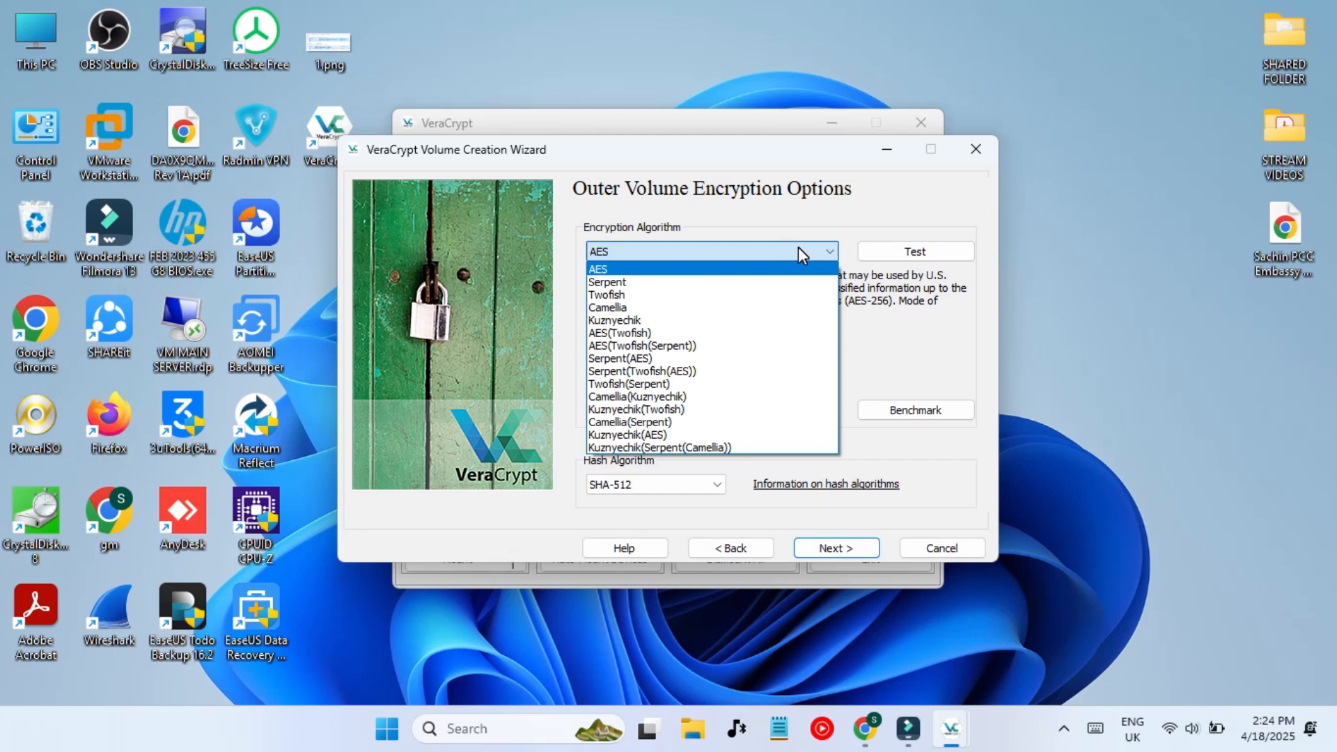
click(798, 247)
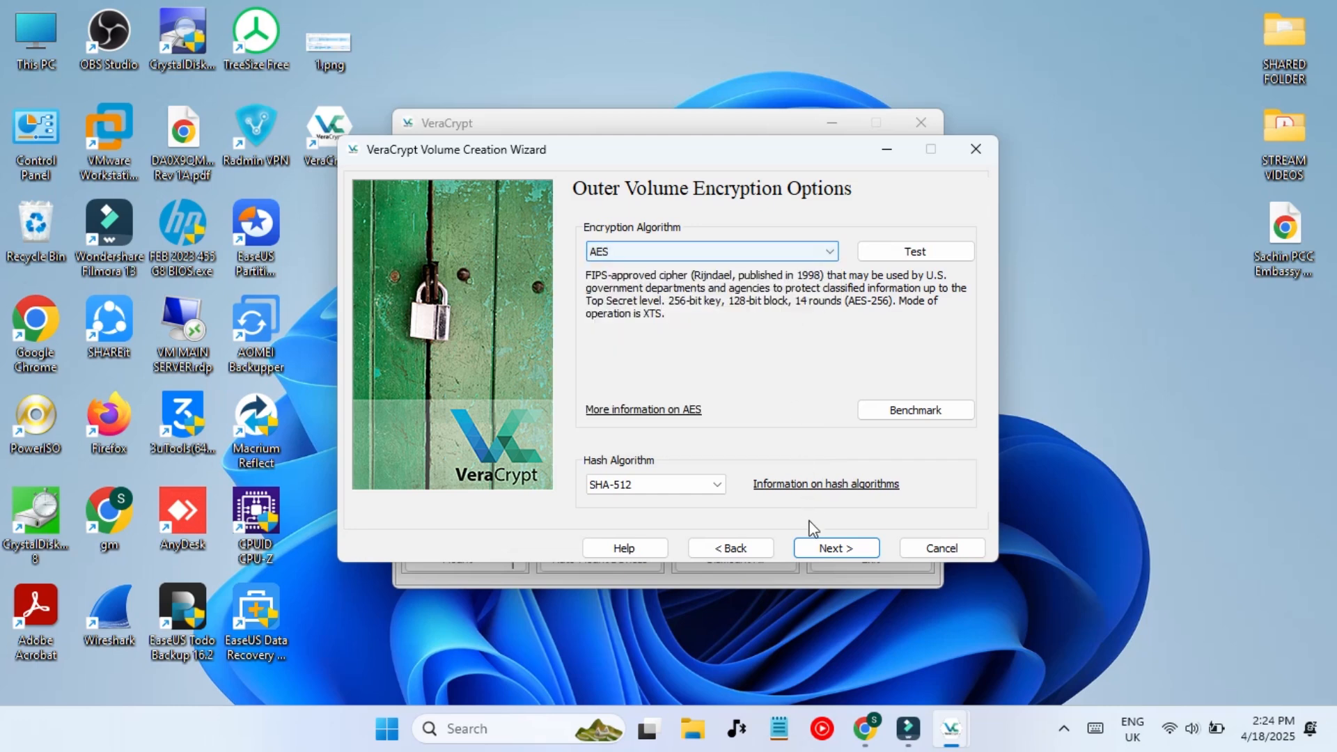
click(836, 548)
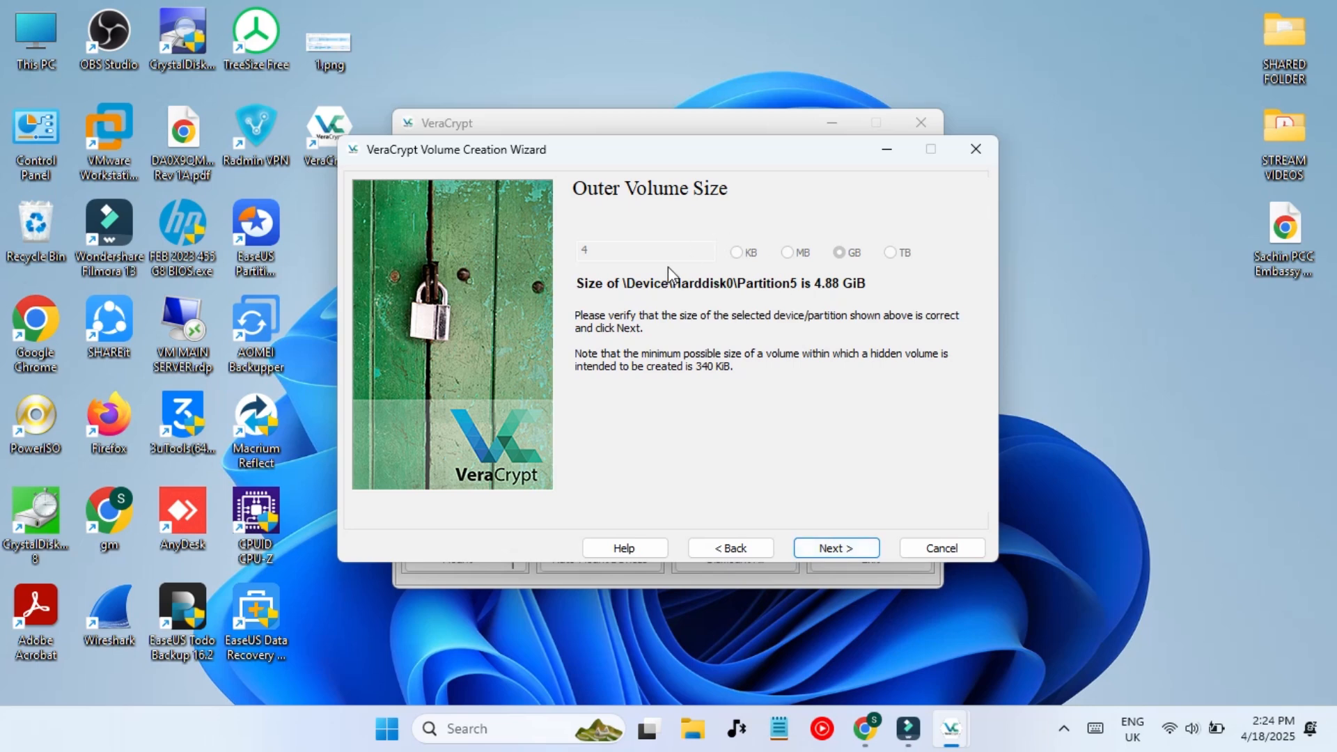
- Enter and confirm the outer volume password, accepting the short-password warning
click(828, 541)
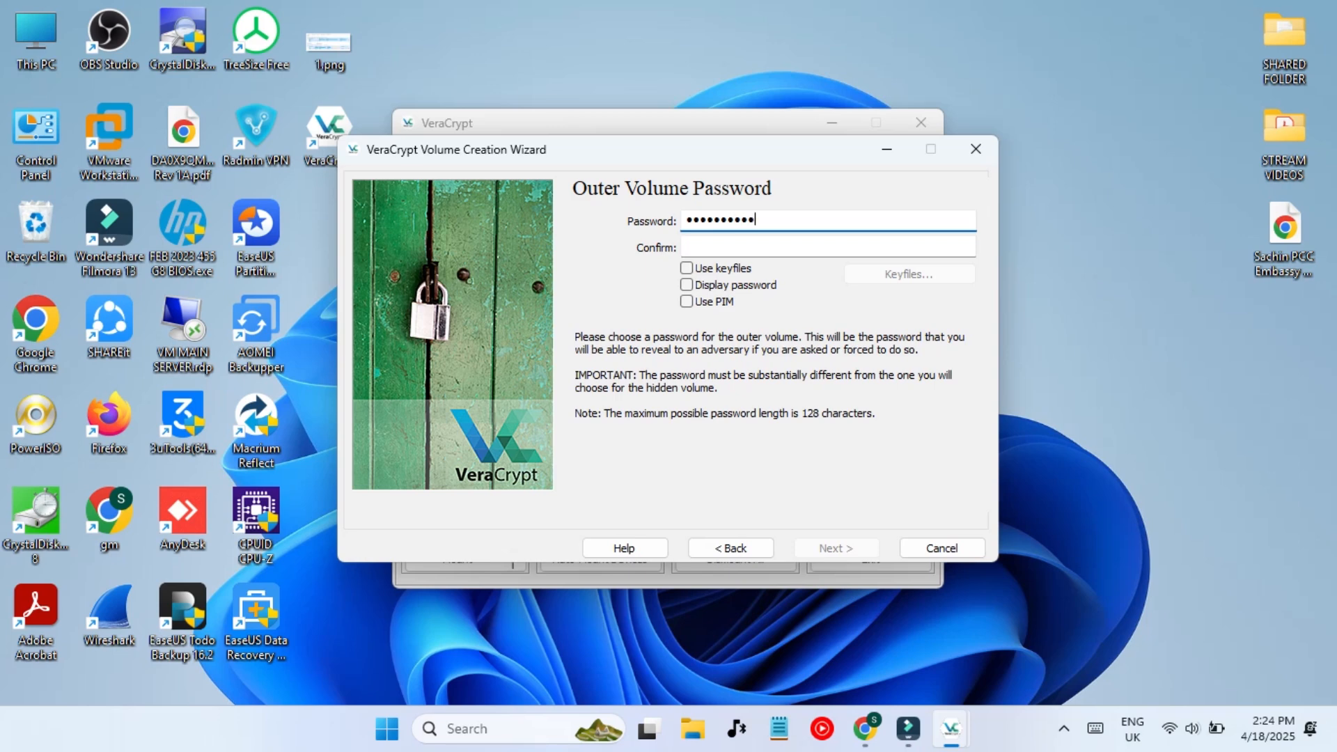
click(778, 248)
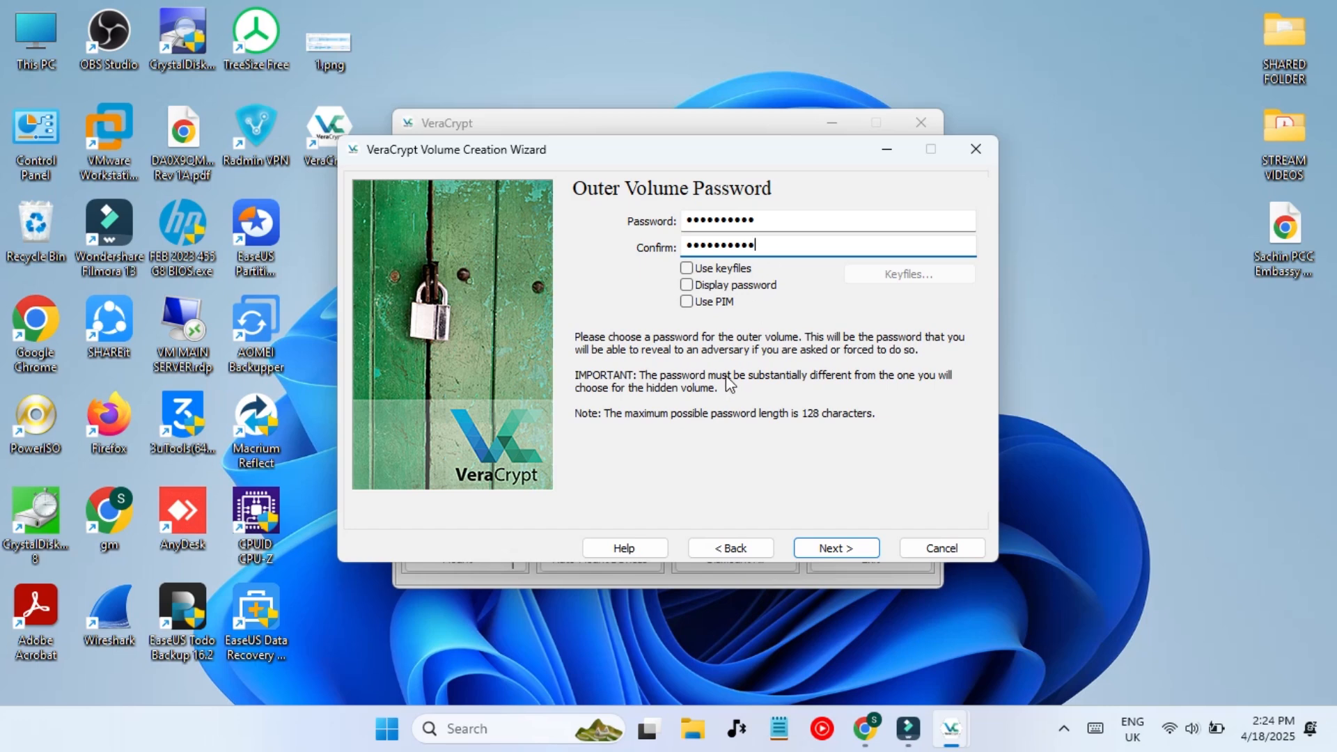
click(830, 548)
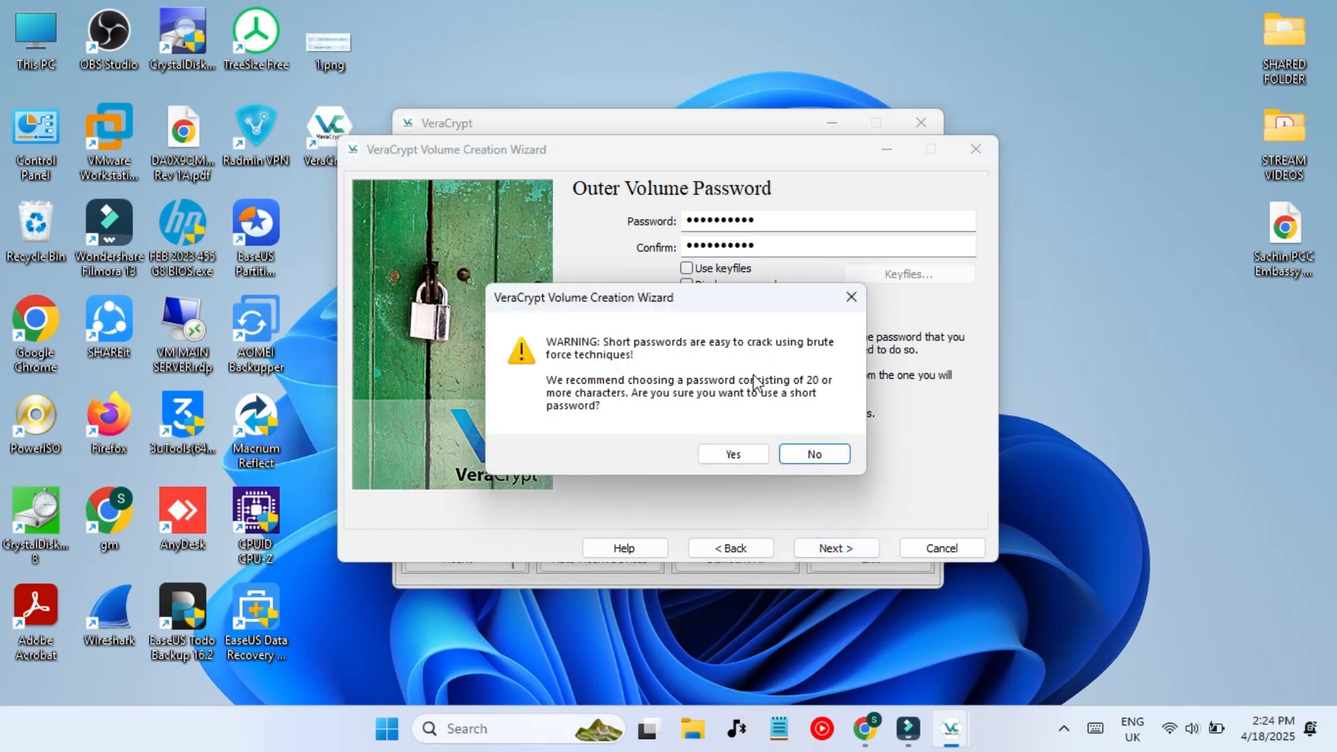
click(724, 458)
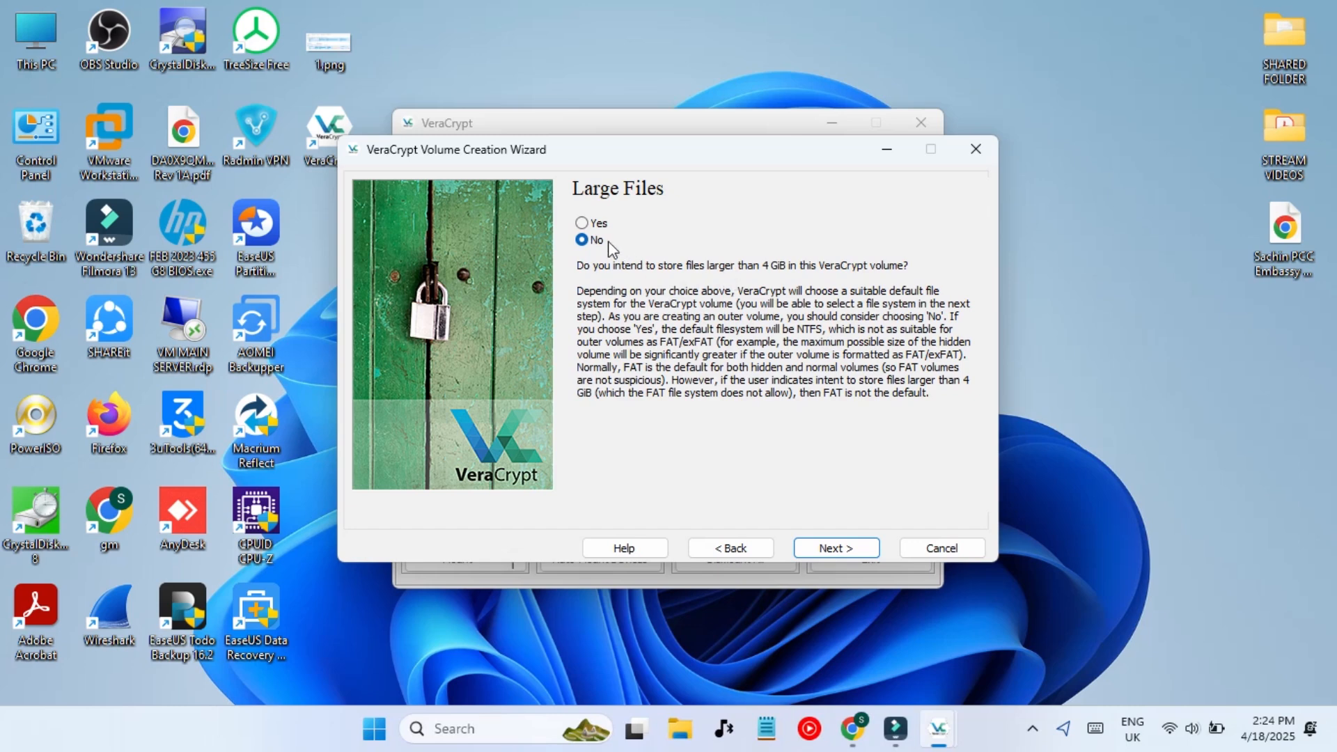
- Answer No to storing files larger than 4 GiB on the outer volume
click(594, 224)
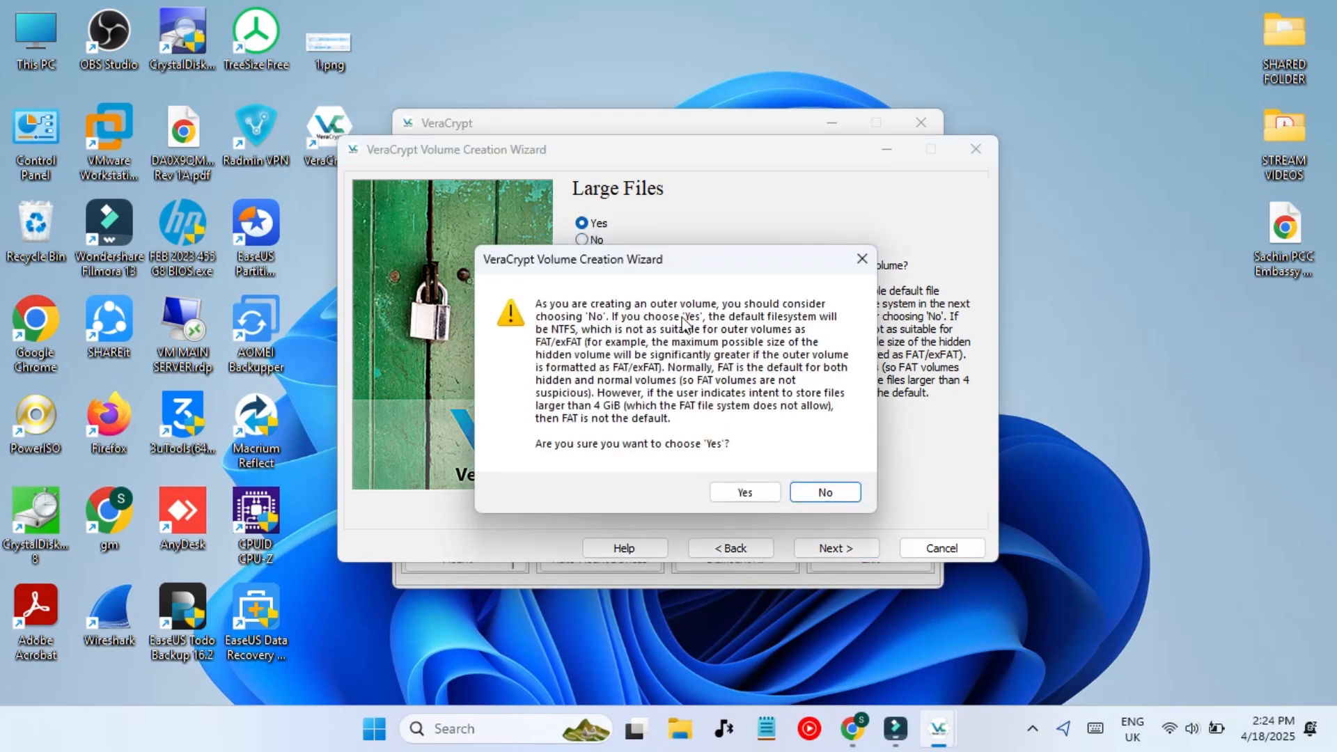
click(742, 496)
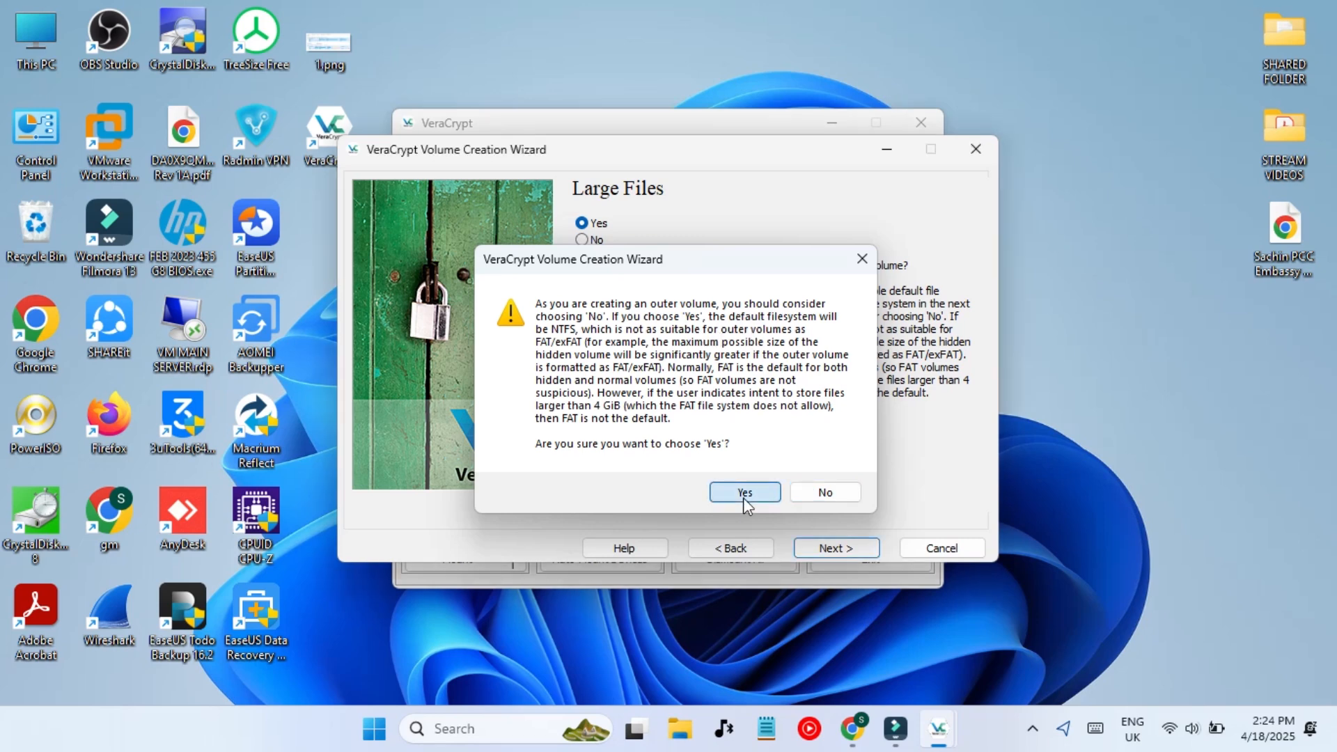
click(586, 243)
click(839, 548)
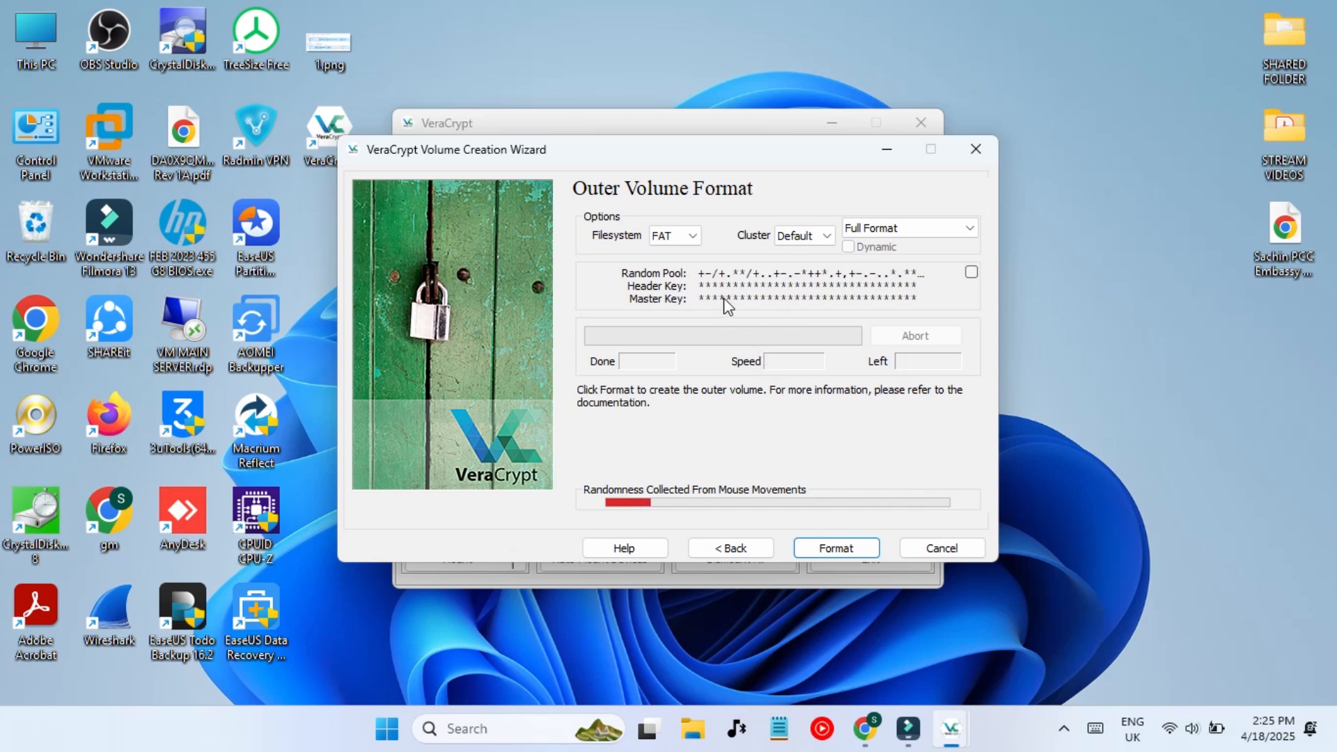
- Choose NTFS as the outer volume filesystem and keep the Default cluster size
click(692, 239)
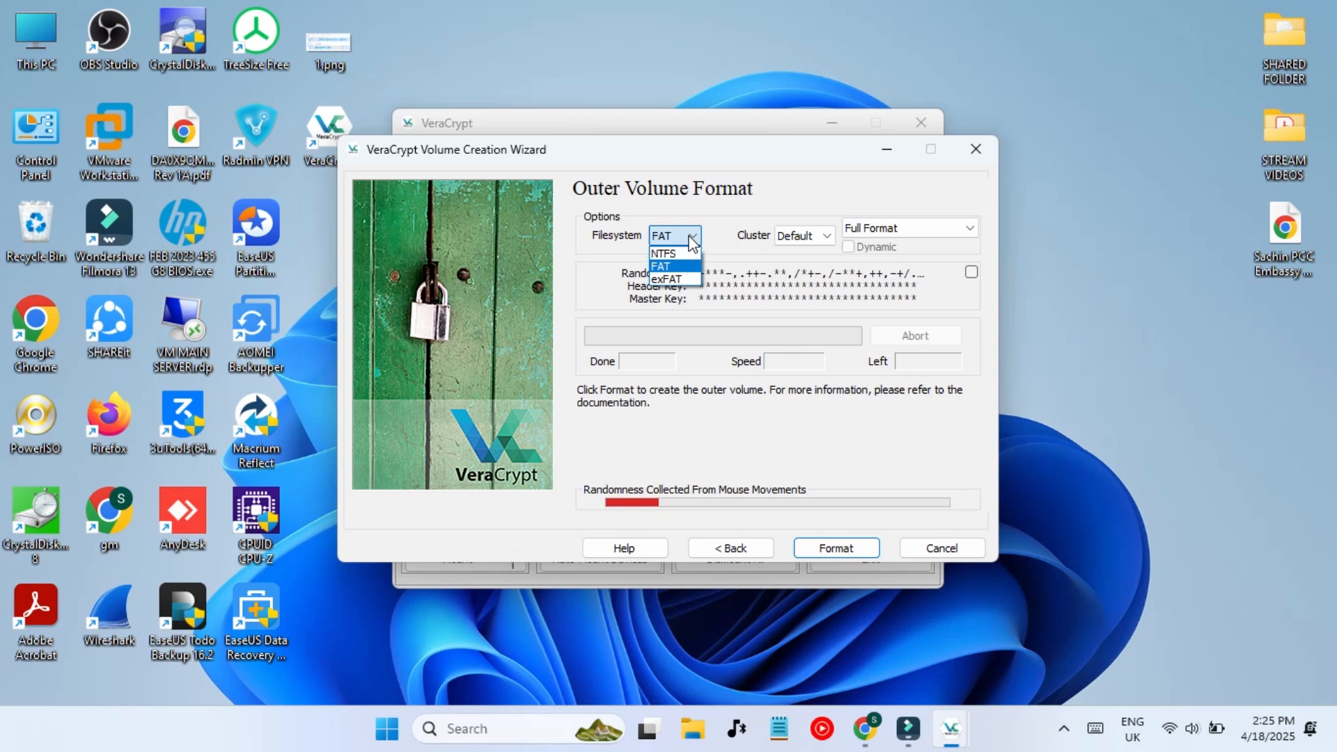
click(679, 255)
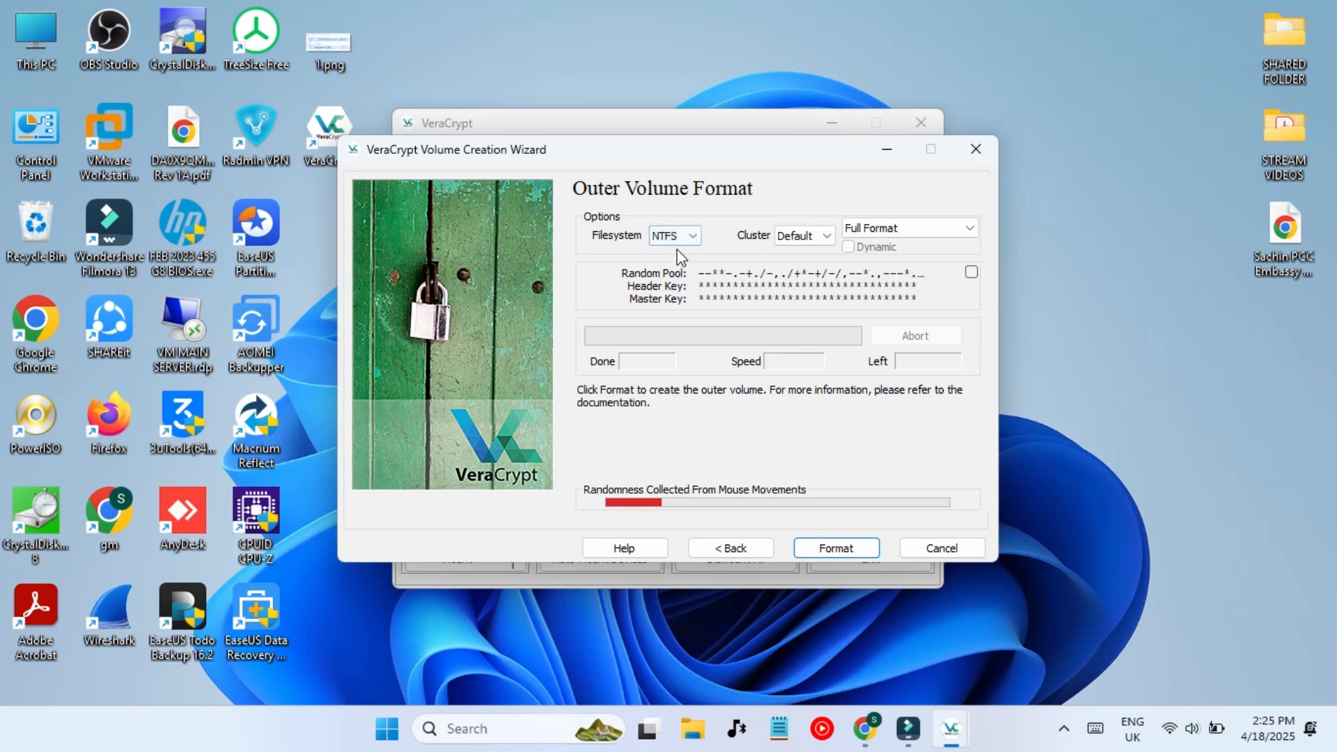
click(815, 236)
click(815, 236)
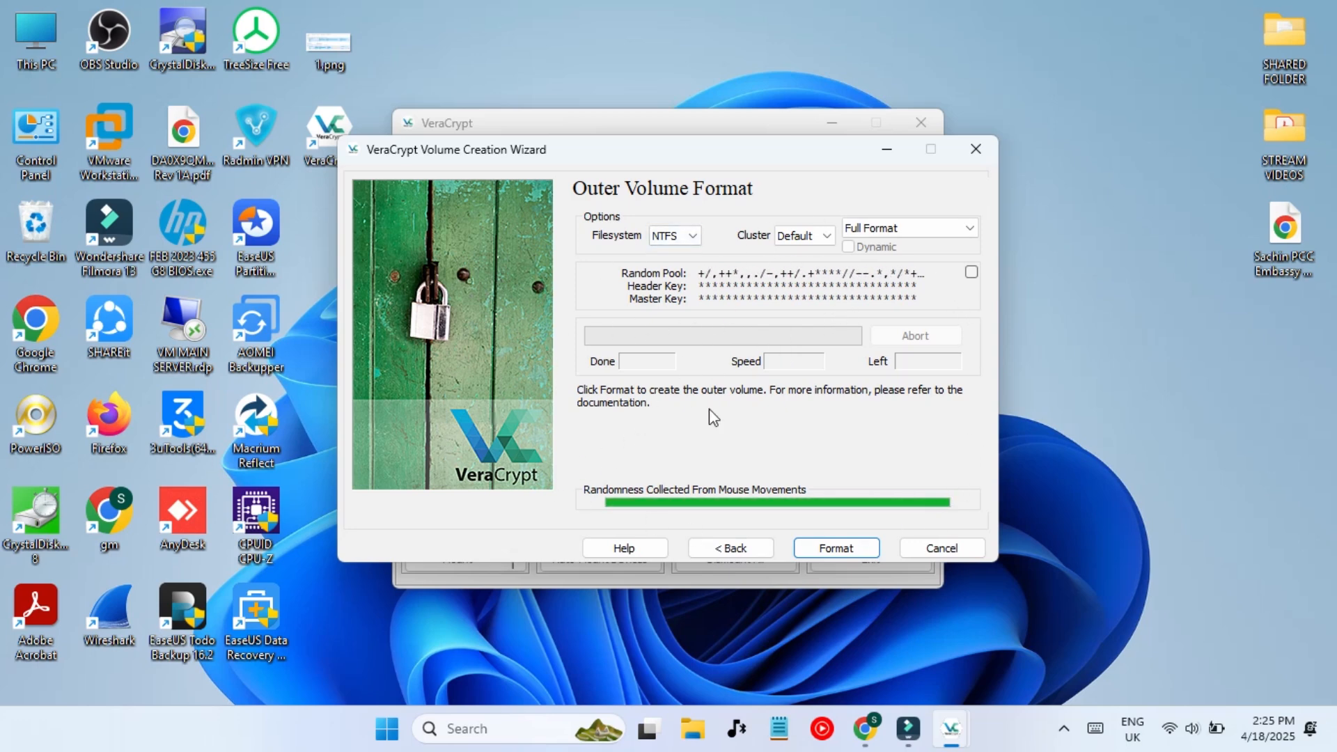
- Format the outer volume, confirm both erase warnings, and continue to the hidden volume stage
click(829, 551)
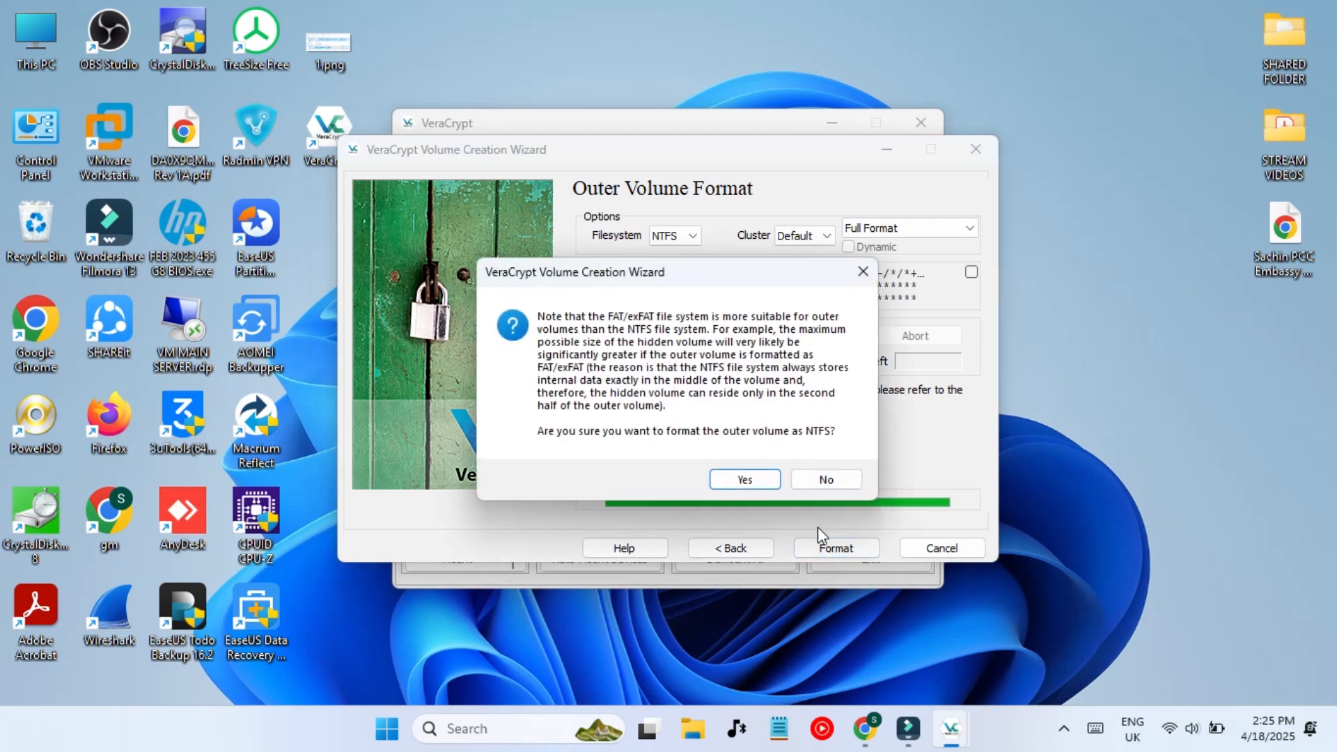
click(731, 482)
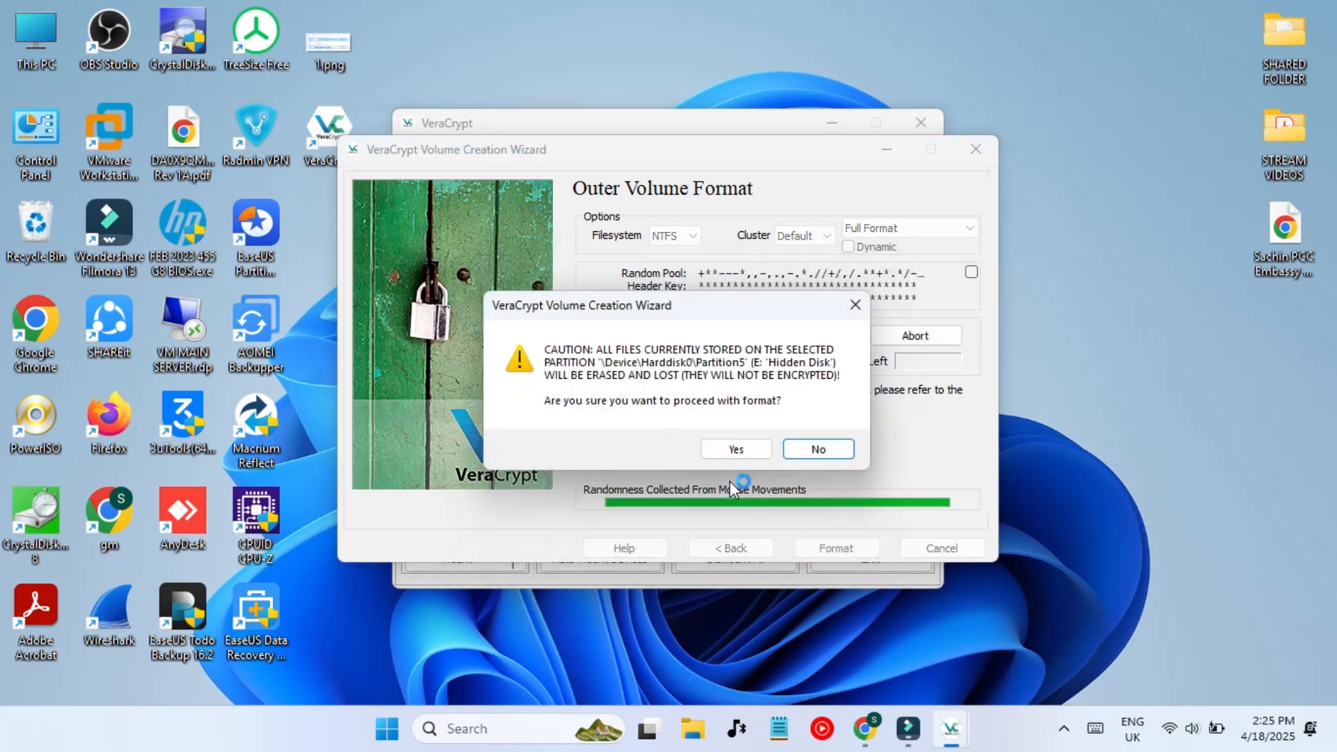
click(735, 449)
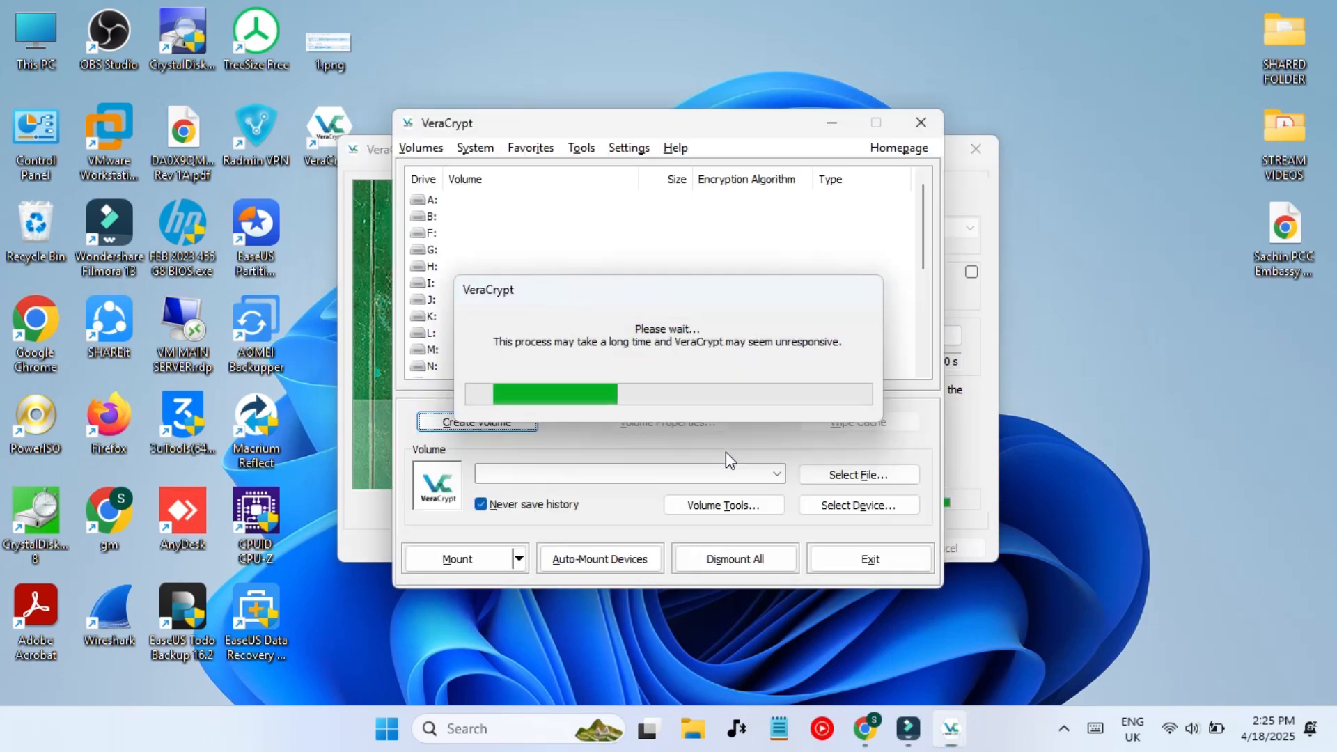
click(809, 546)
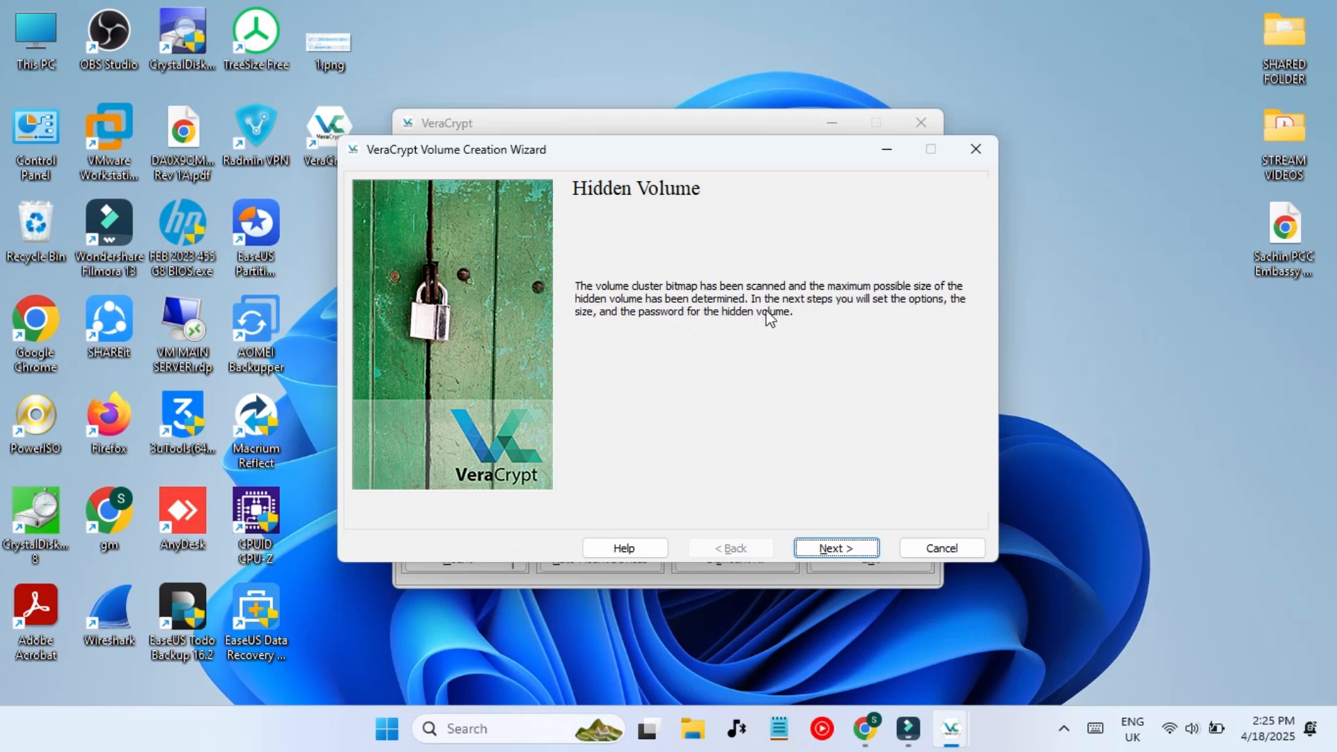
- Keep AES with SHA-512 for the hidden volume and set its size to 3870 MB
click(825, 550)
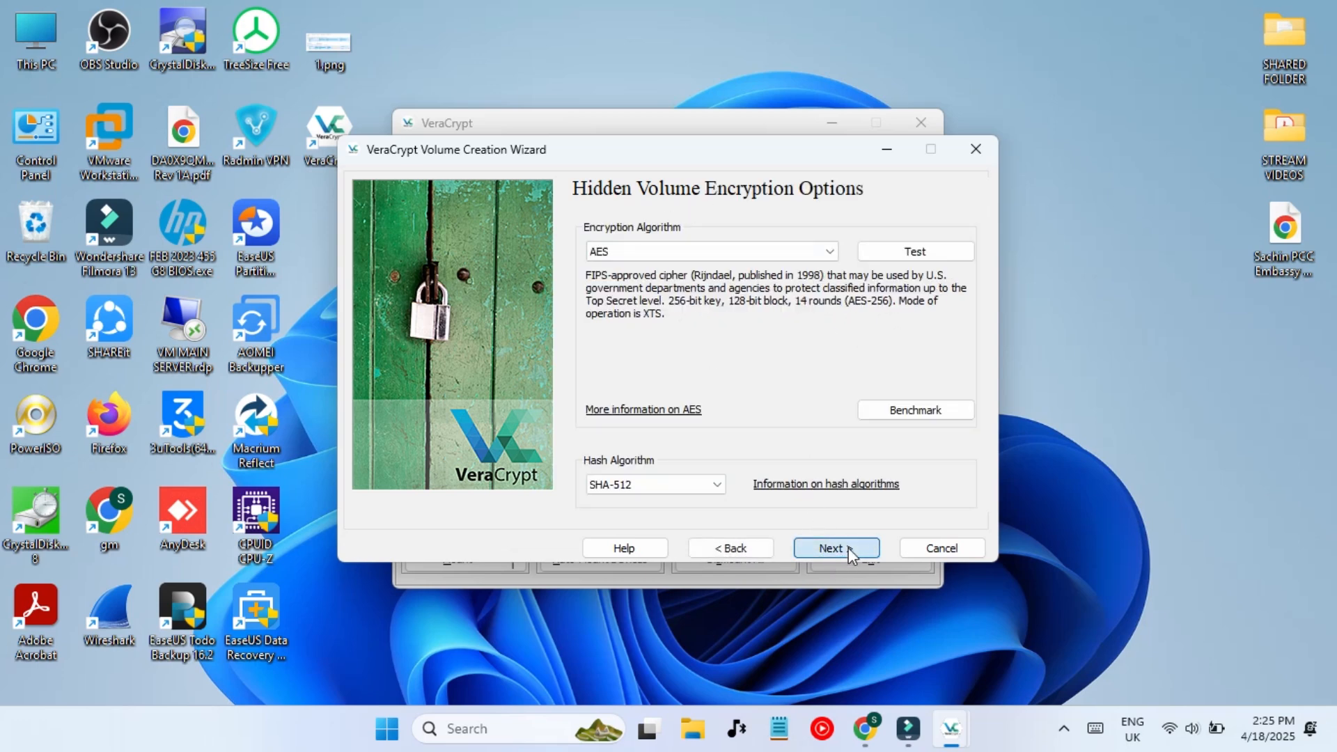
click(848, 547)
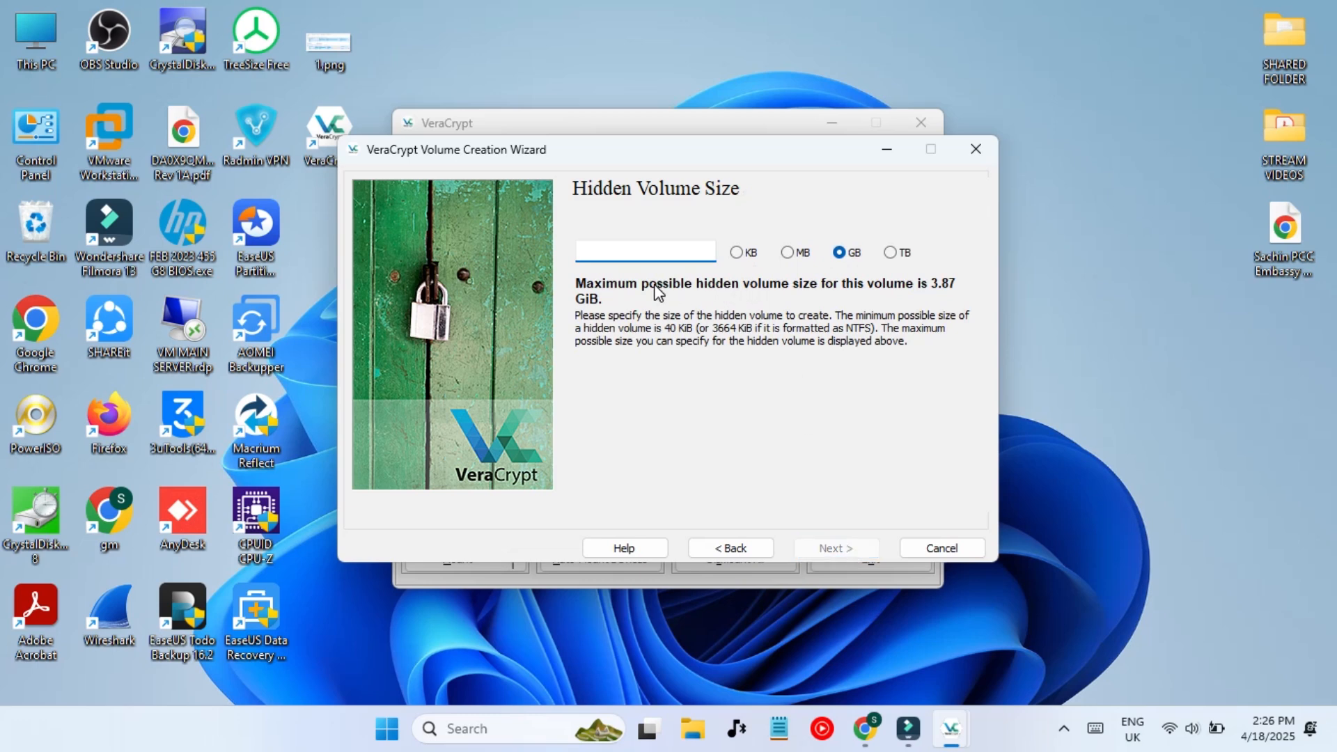
text(3)
key(period)
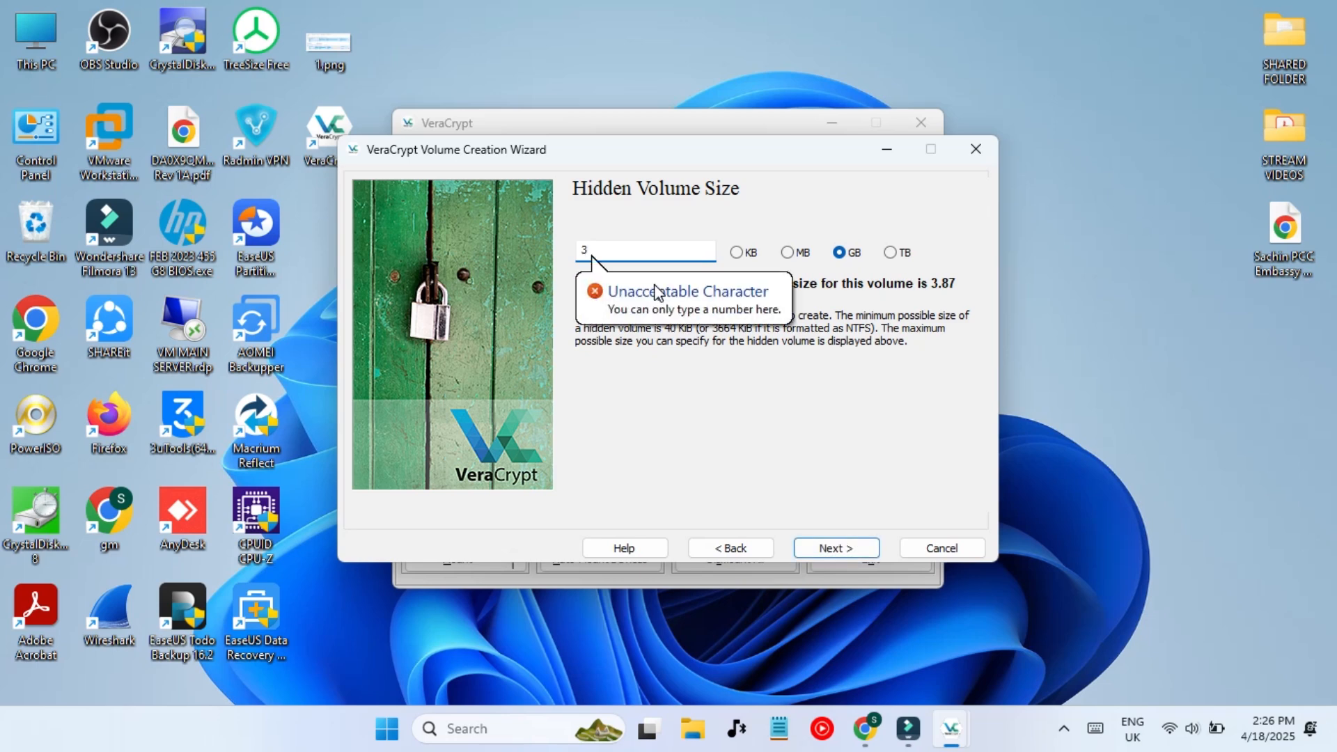
click(786, 254)
click(642, 248)
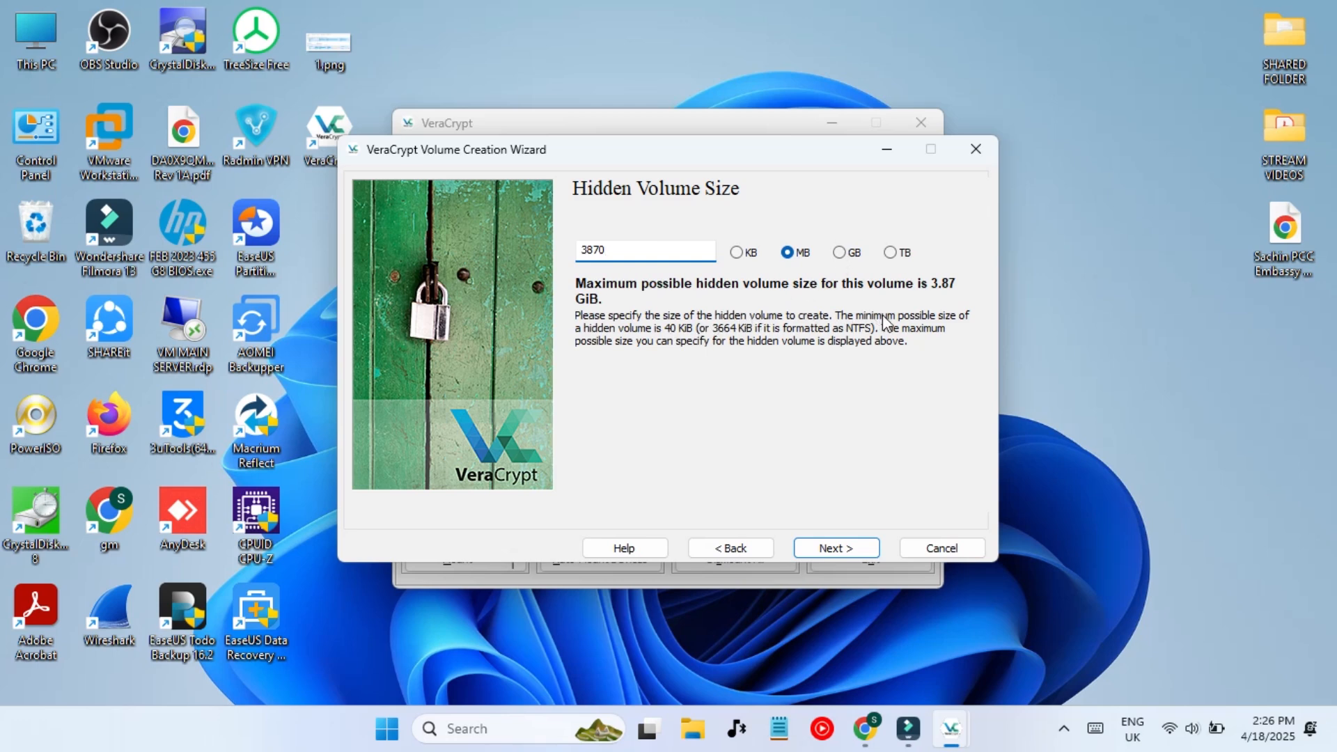
click(851, 552)
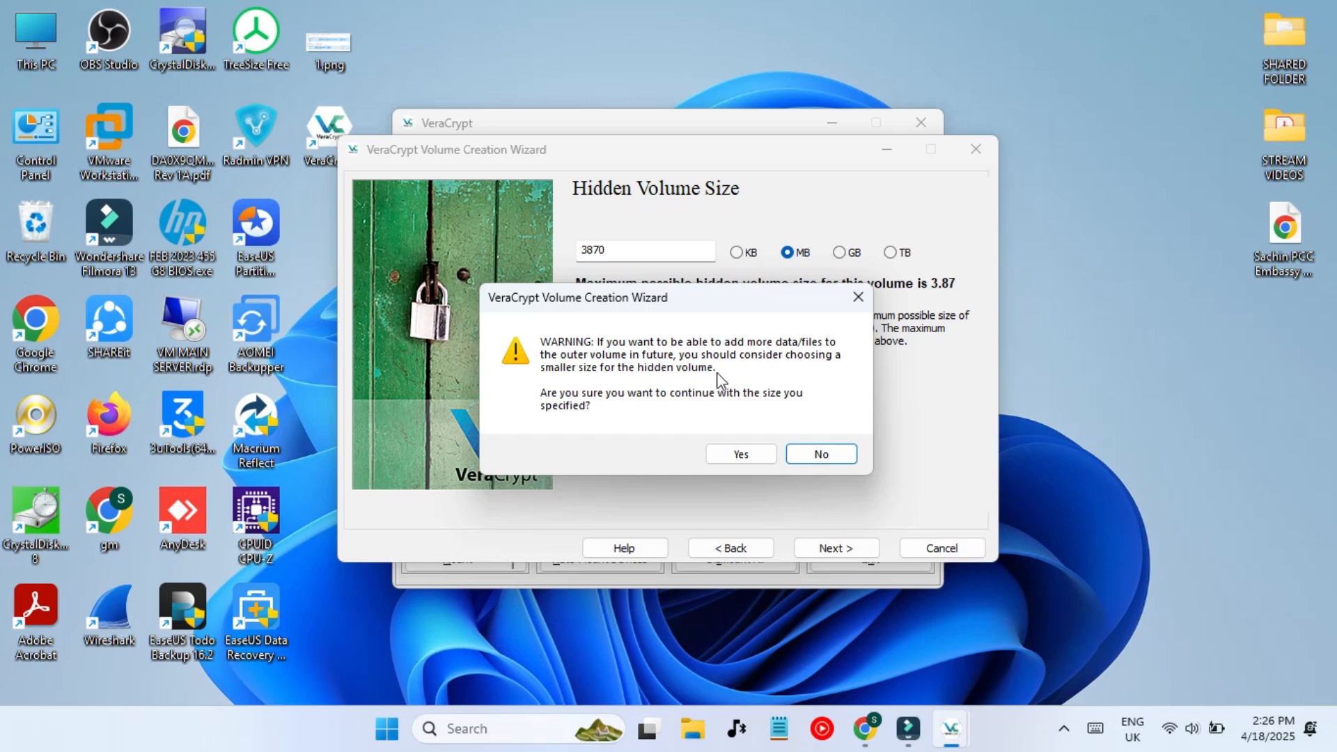
- Keep the near-maximum size and enter a hidden password, which is rejected as matching the outer one
click(731, 451)
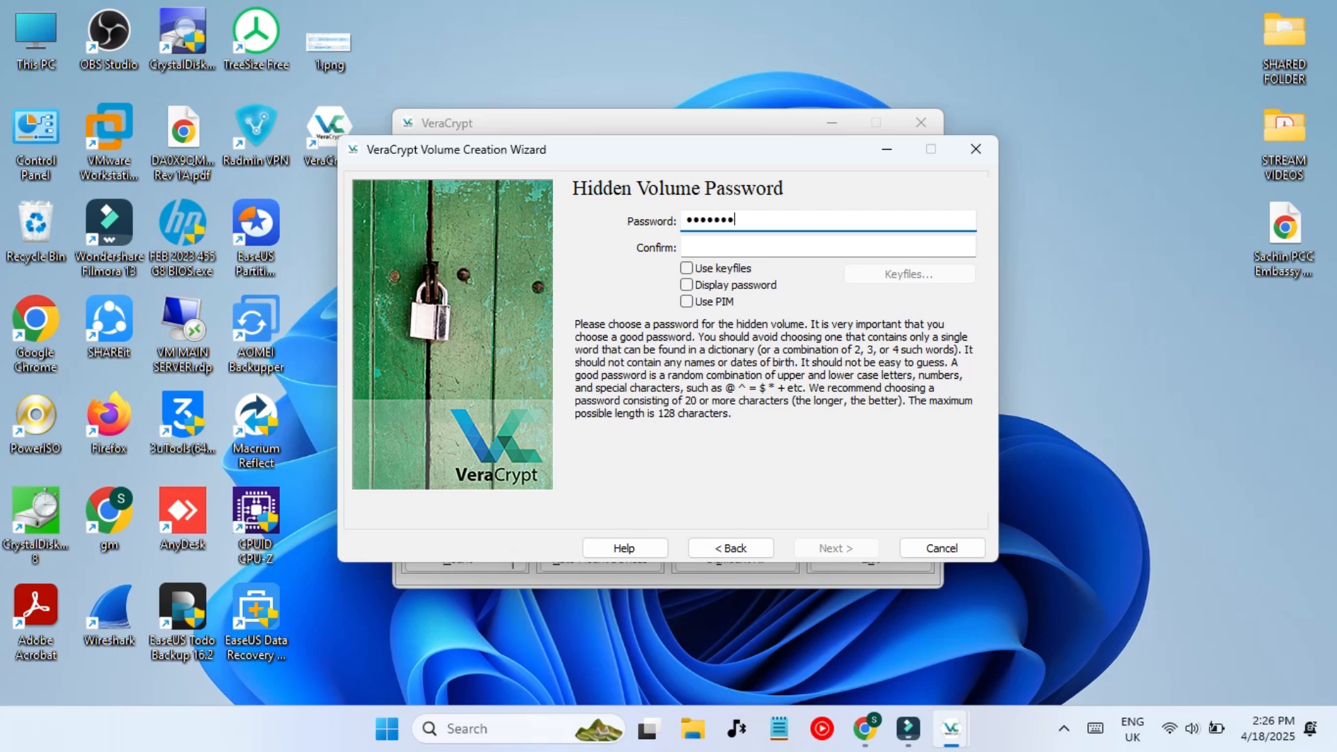
click(762, 250)
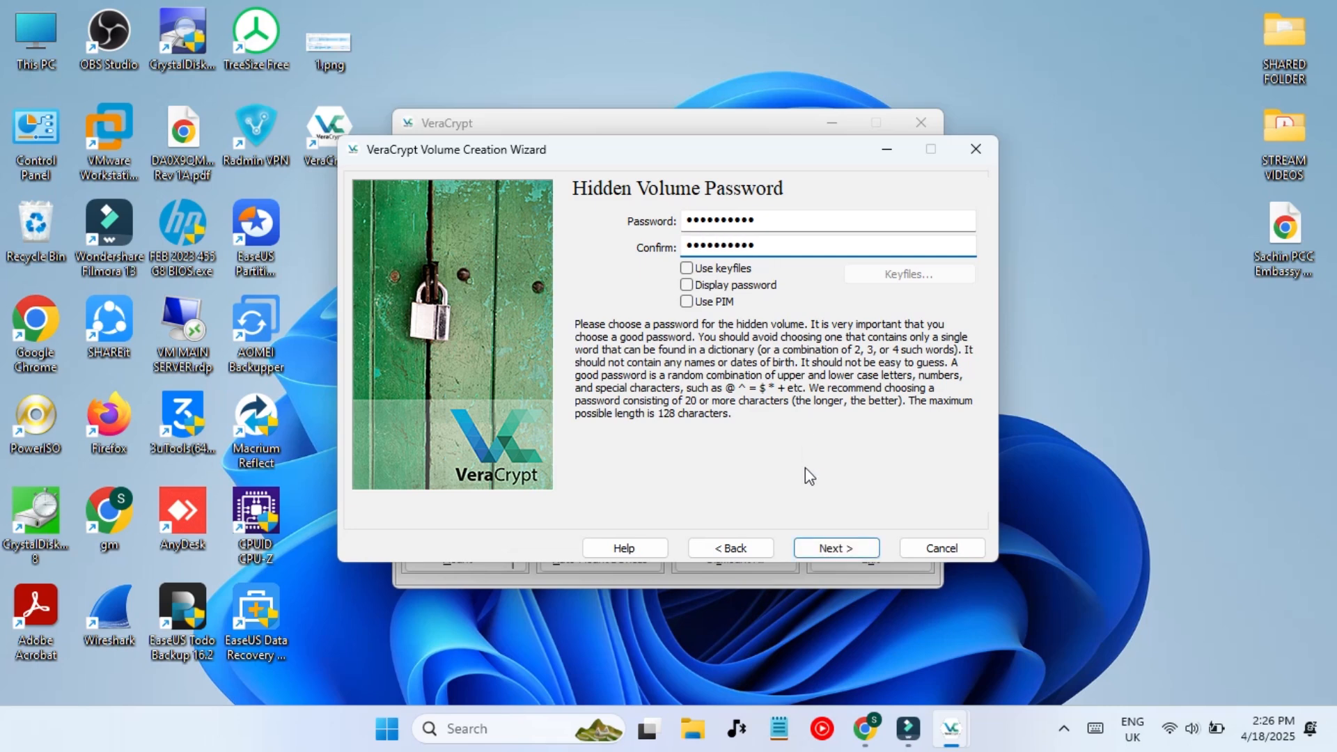
click(827, 543)
click(730, 451)
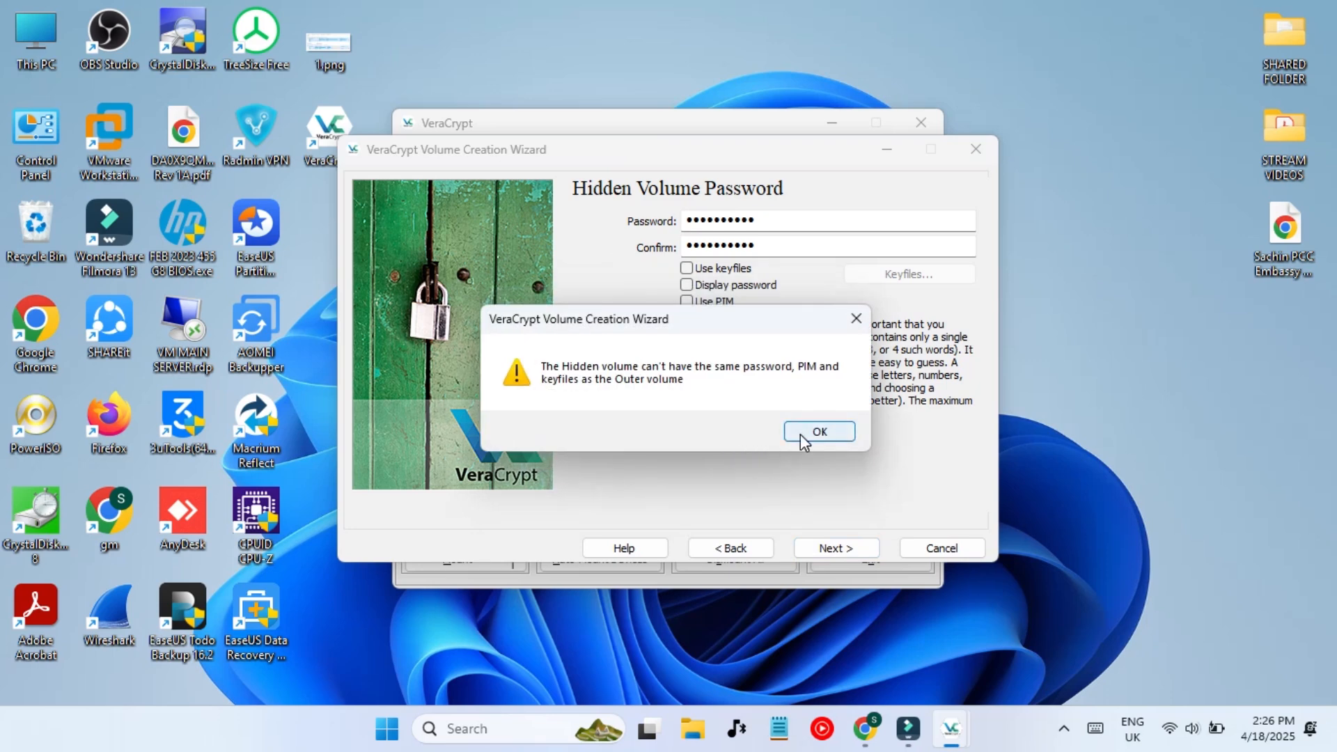
click(802, 435)
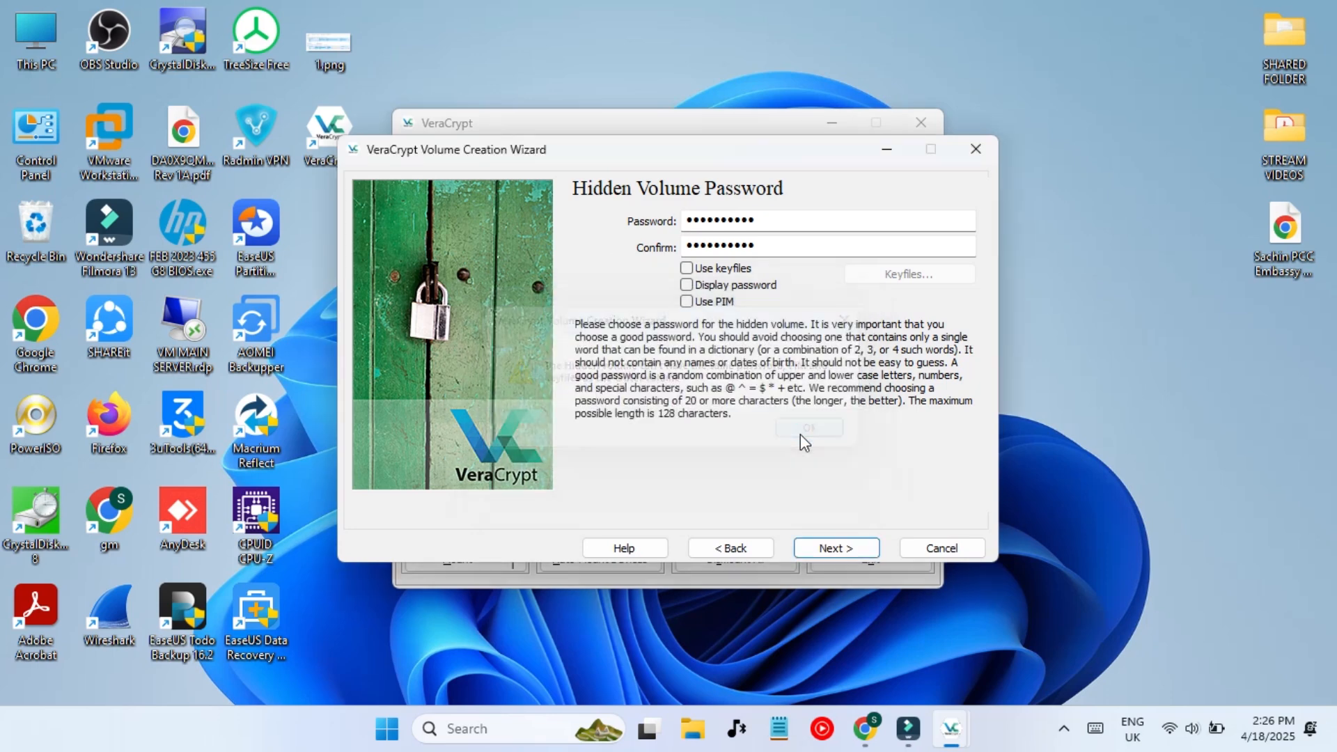
- Enter a different hidden volume password and its confirmation, then accept the short-password warning
click(795, 219)
text(1)
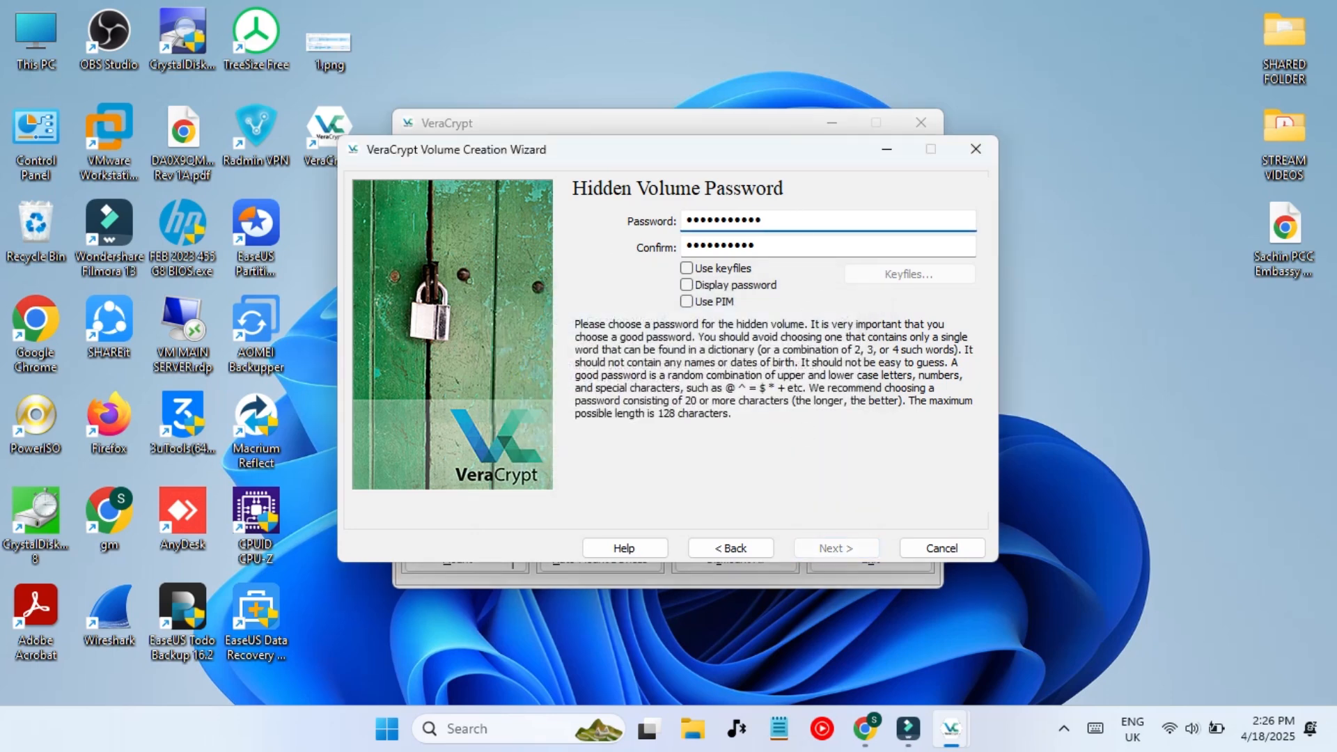
click(792, 246)
text(1)
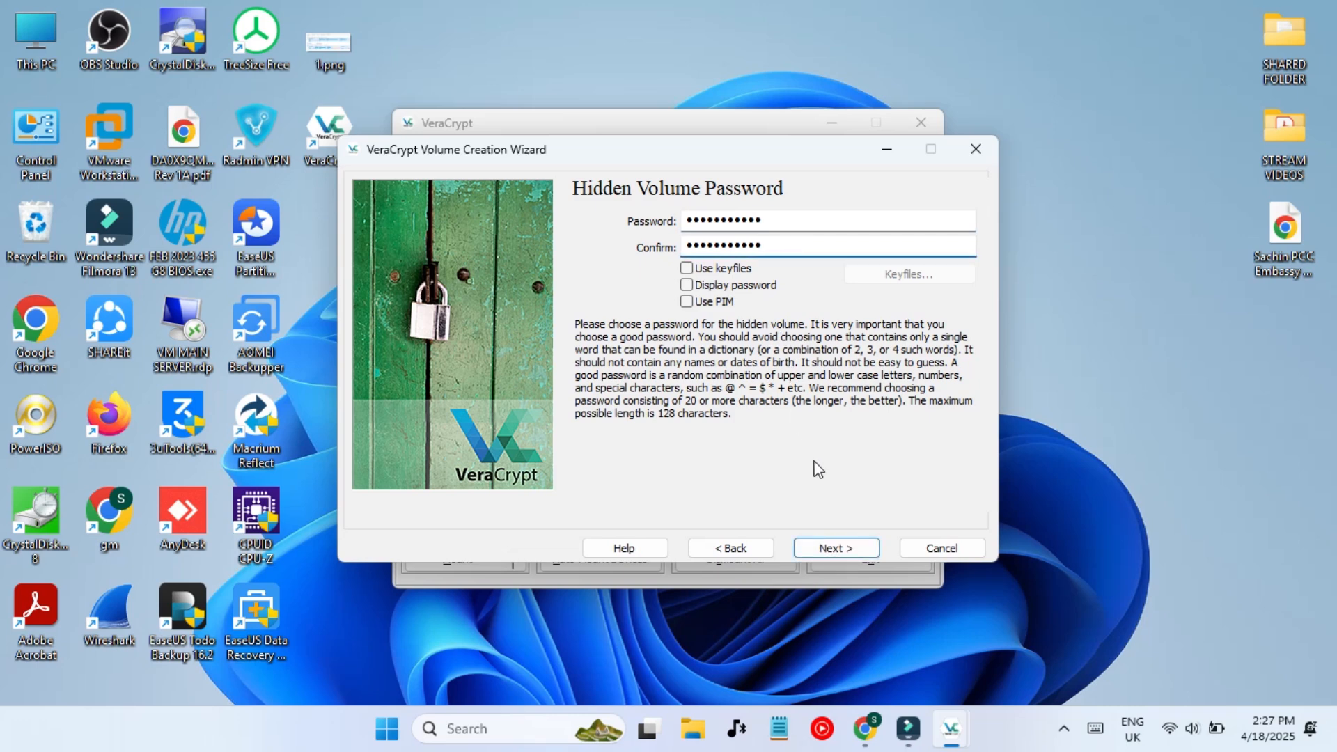
click(835, 547)
click(731, 453)
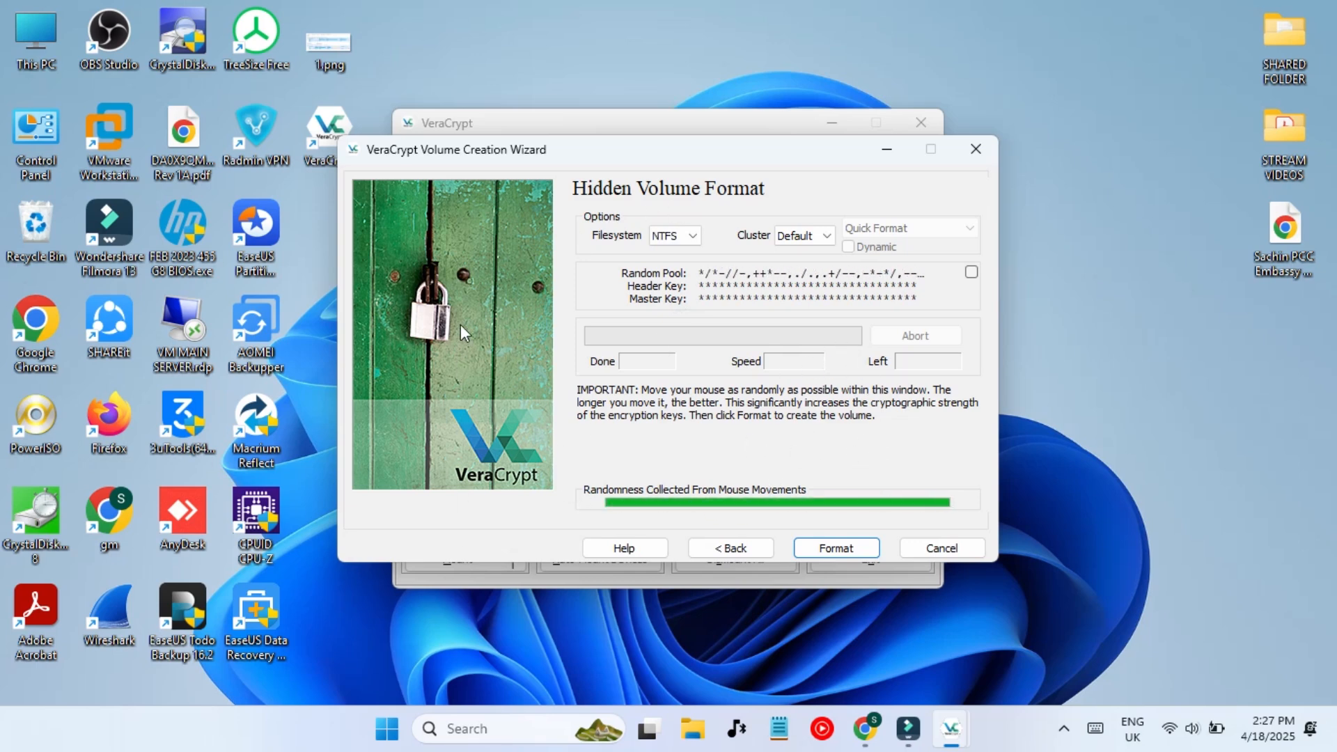
- Format the hidden volume as NTFS and dismiss the drive-letter notice and success message
click(833, 550)
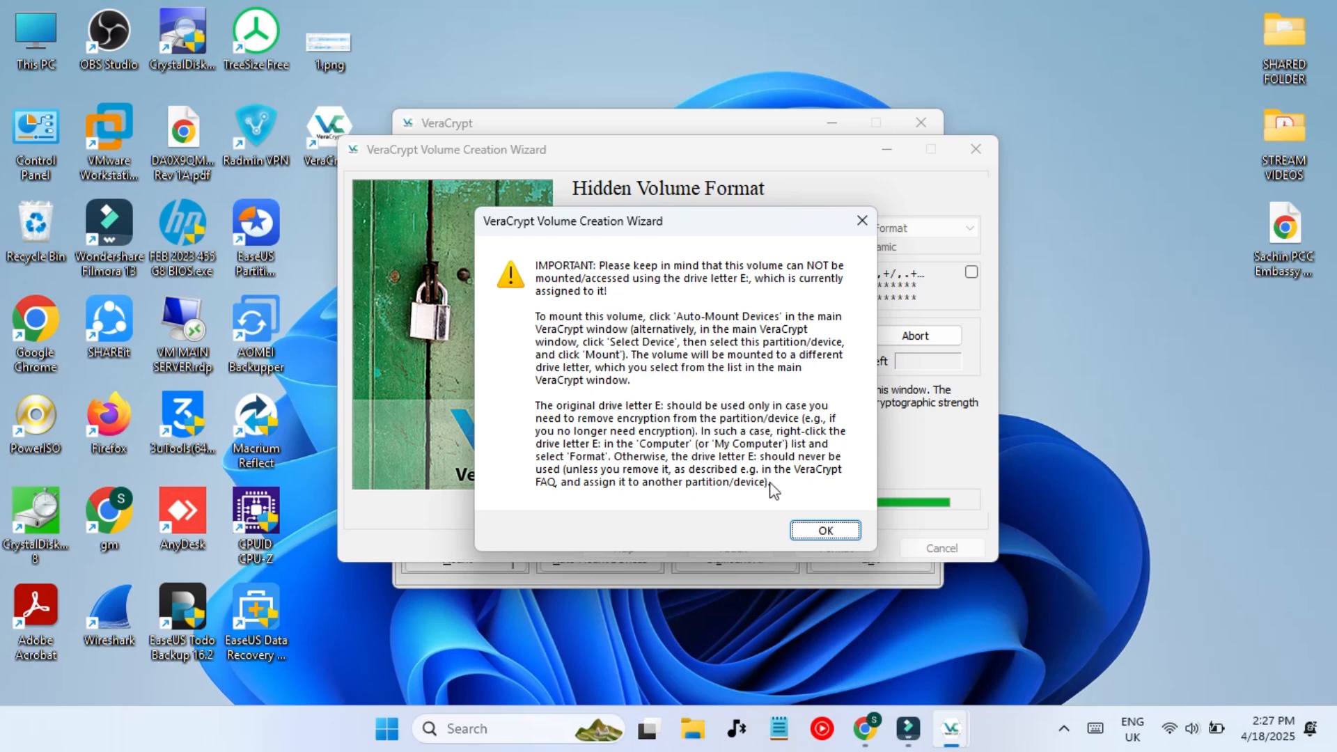
click(816, 536)
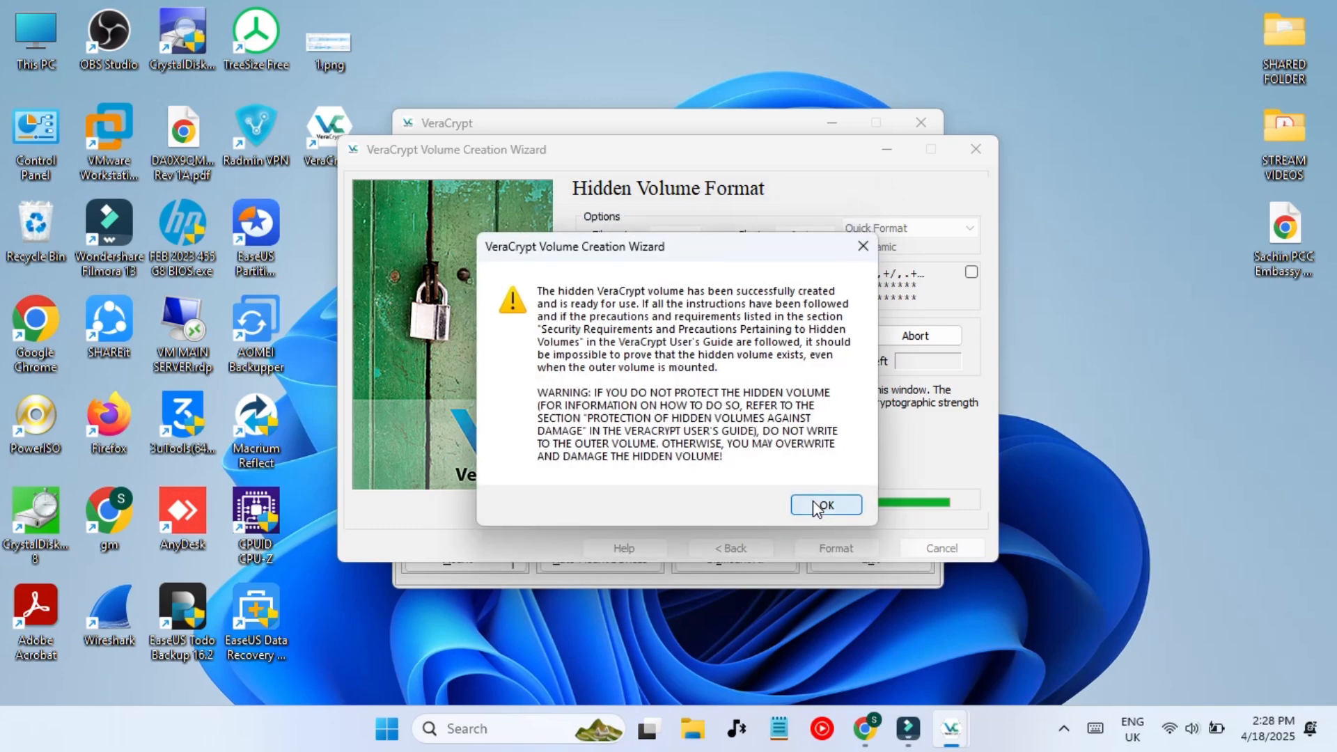
click(817, 507)
click(830, 548)
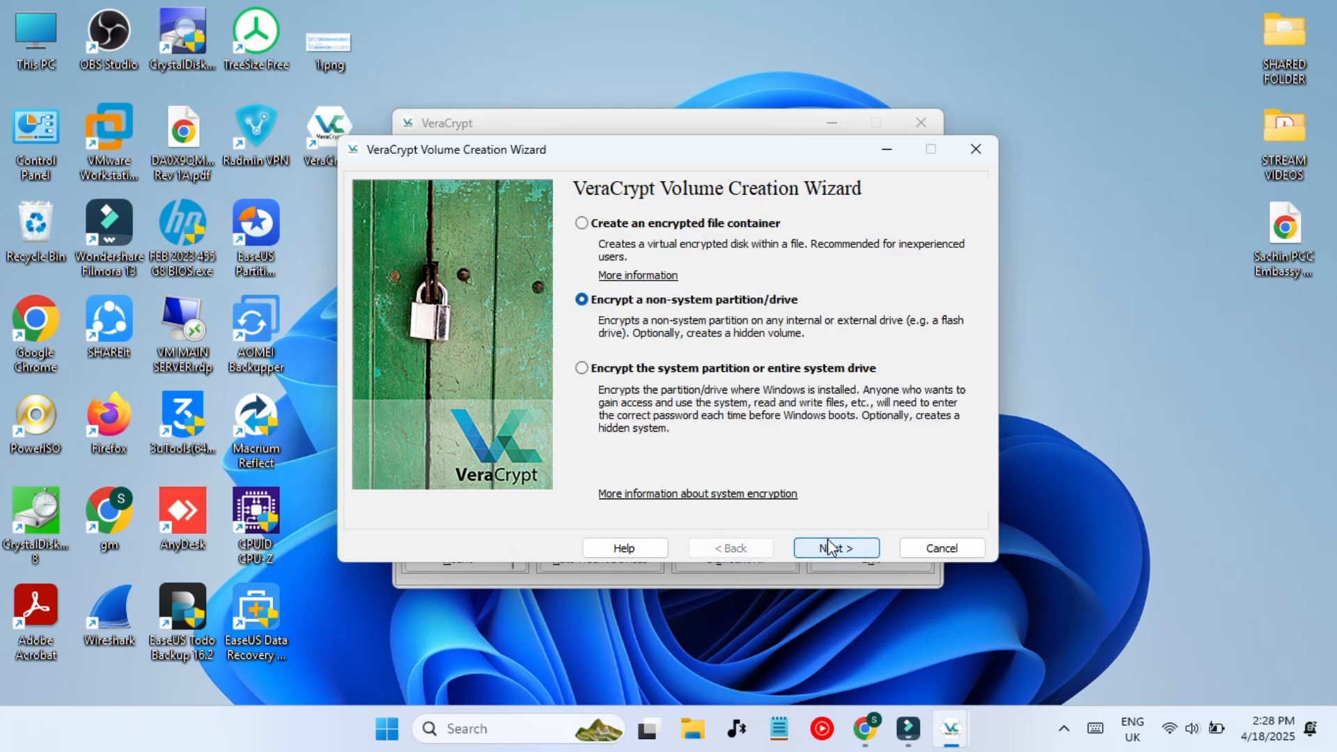
- Close the wizard and select \Device\Harddisk0\Partition5 (E:, 4.9 GiB) as the device to mount
click(926, 551)
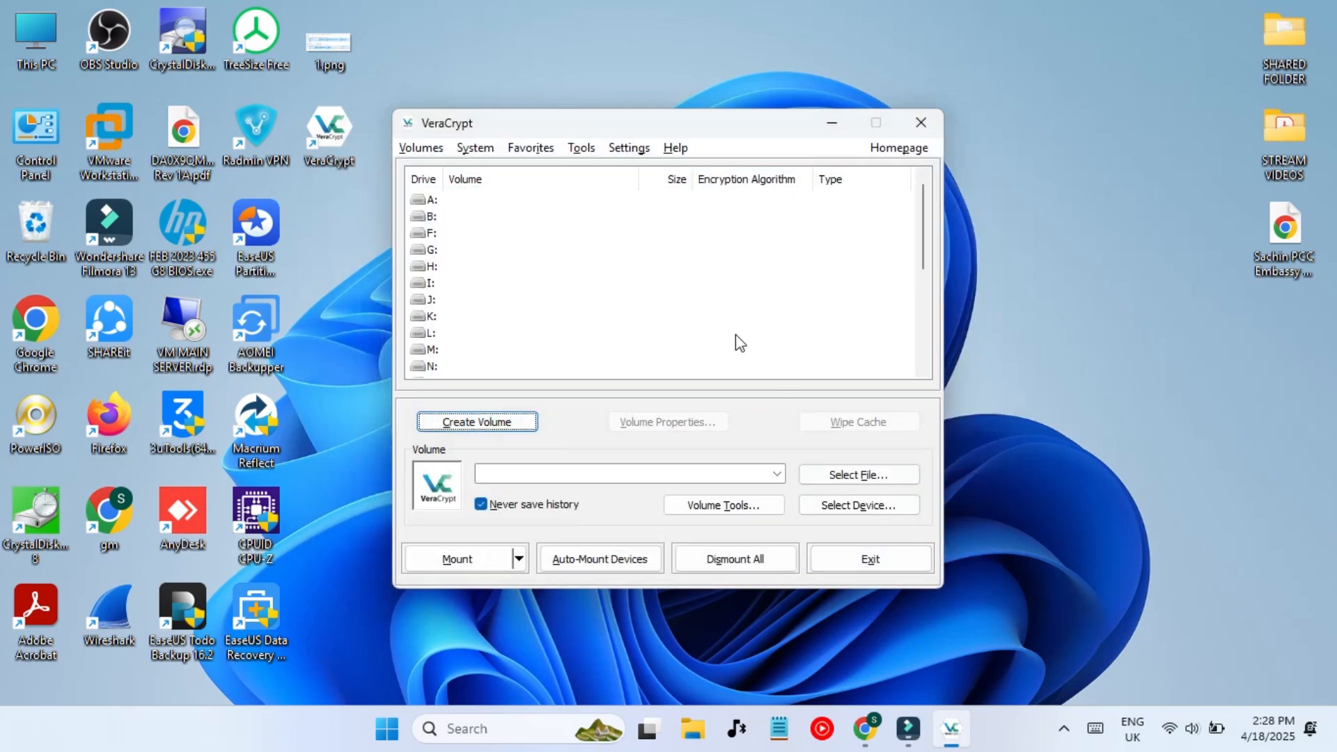
click(421, 148)
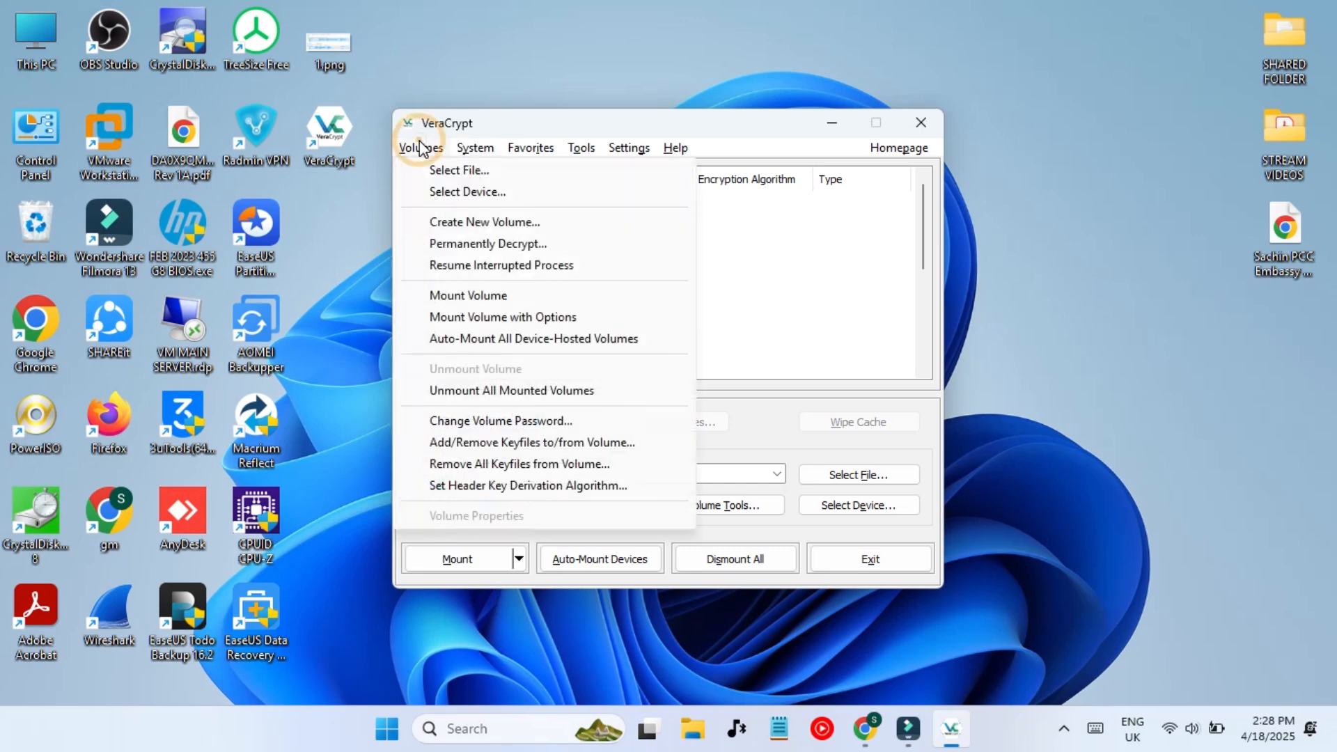
click(459, 191)
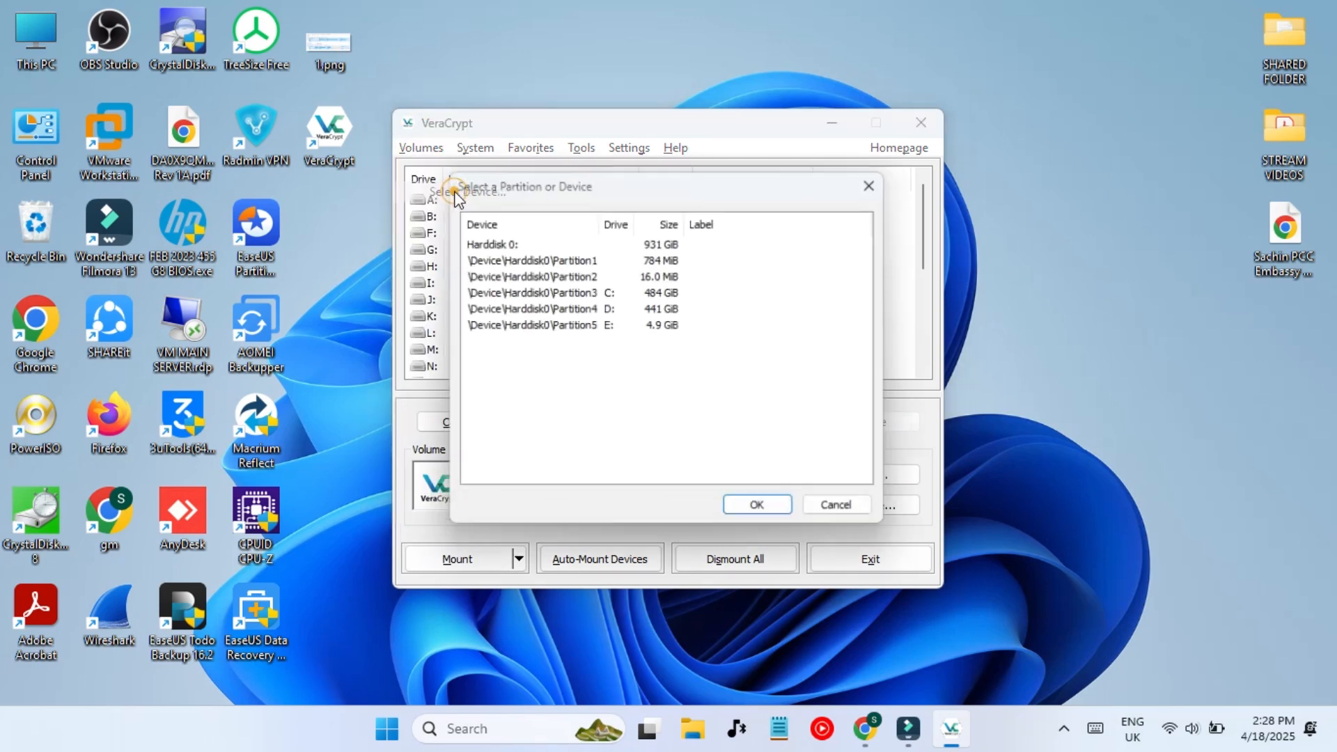
click(532, 325)
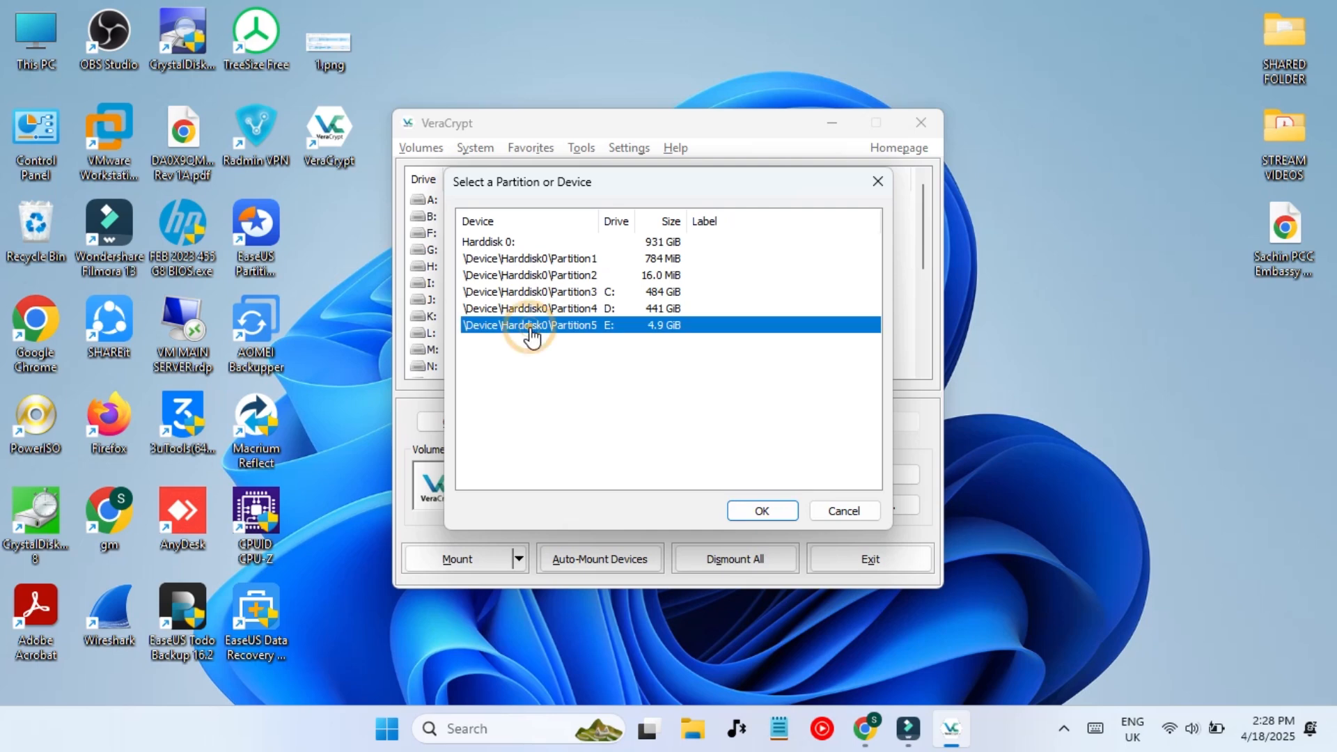
click(761, 509)
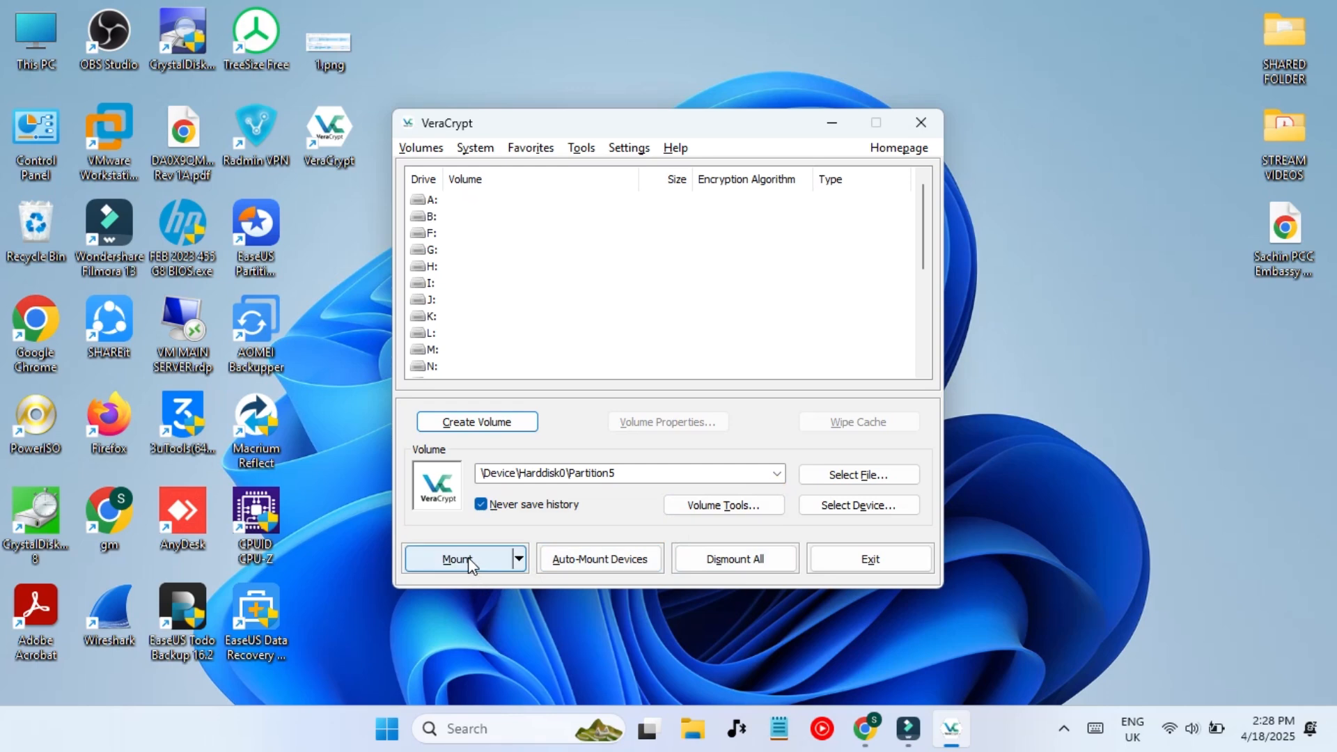
- Mount Partition5's hidden volume on drive letter W: using the hidden volume password
click(424, 200)
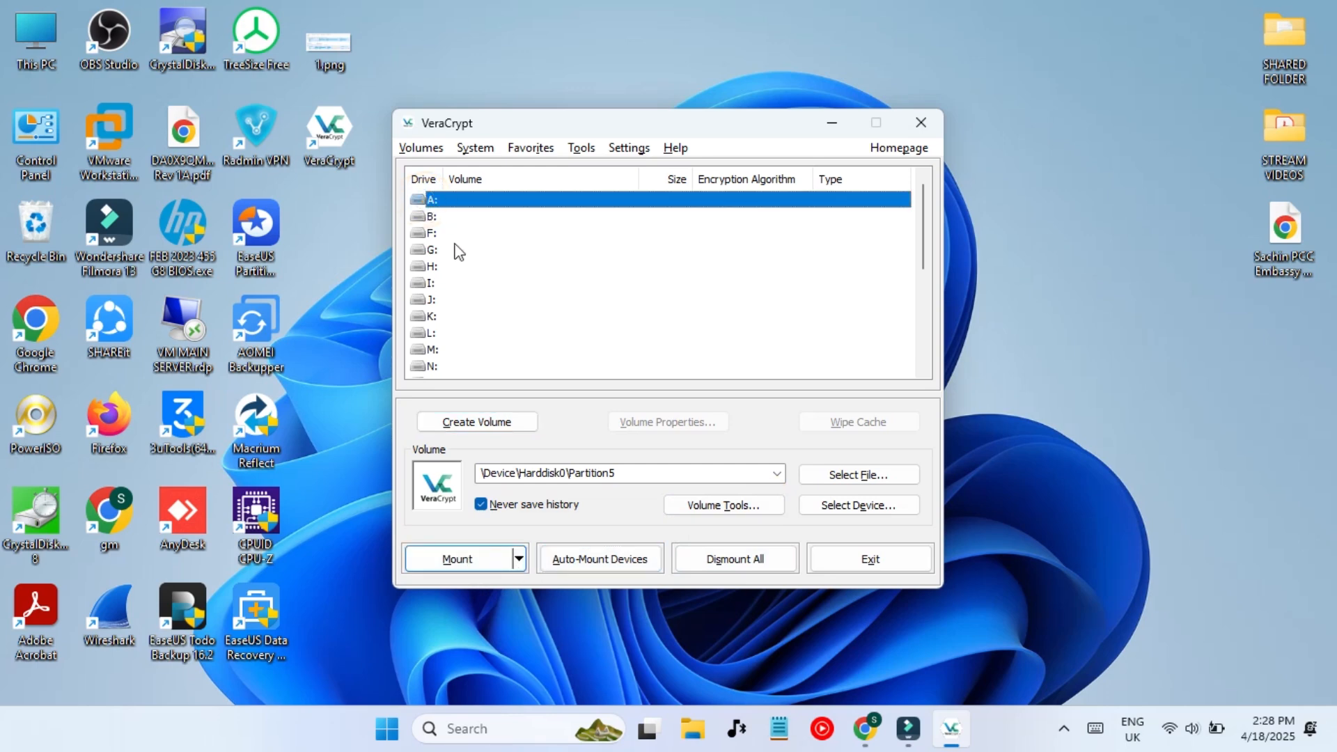
click(424, 332)
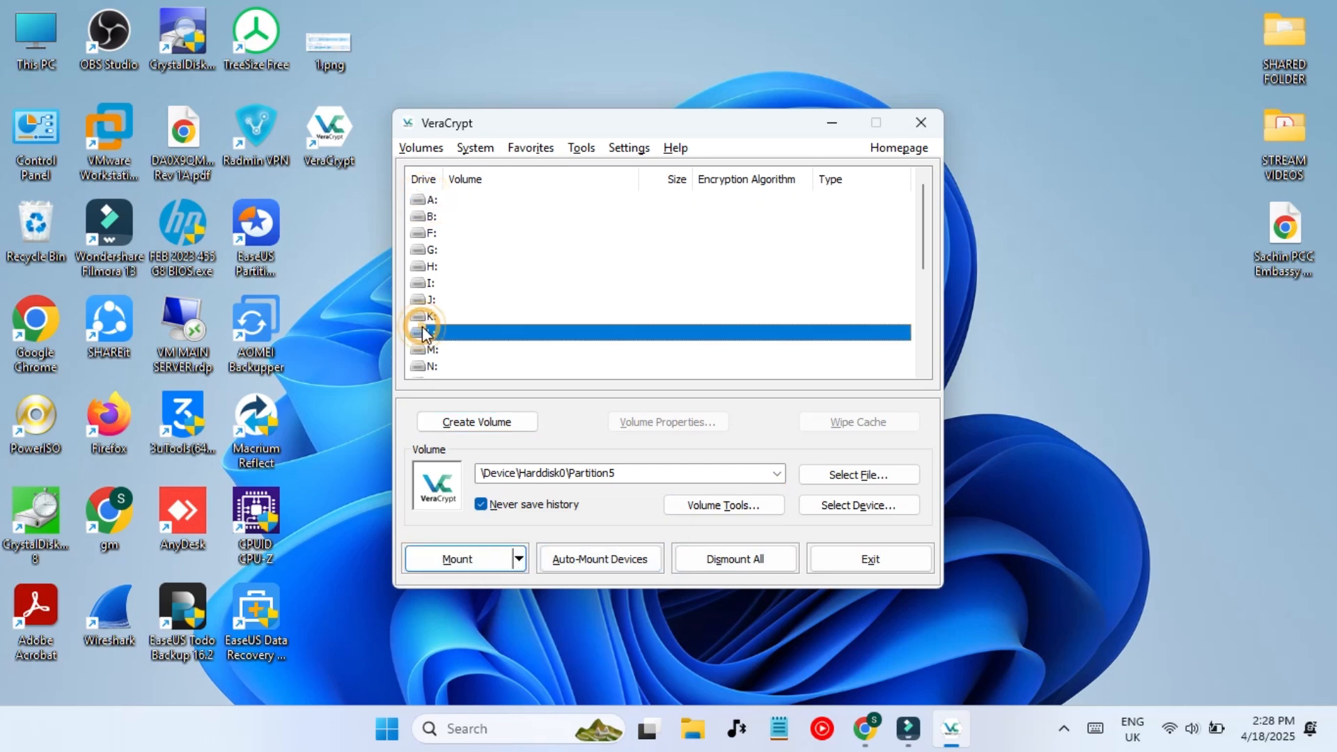
click(429, 367)
scroll(430, 368, down, 5)
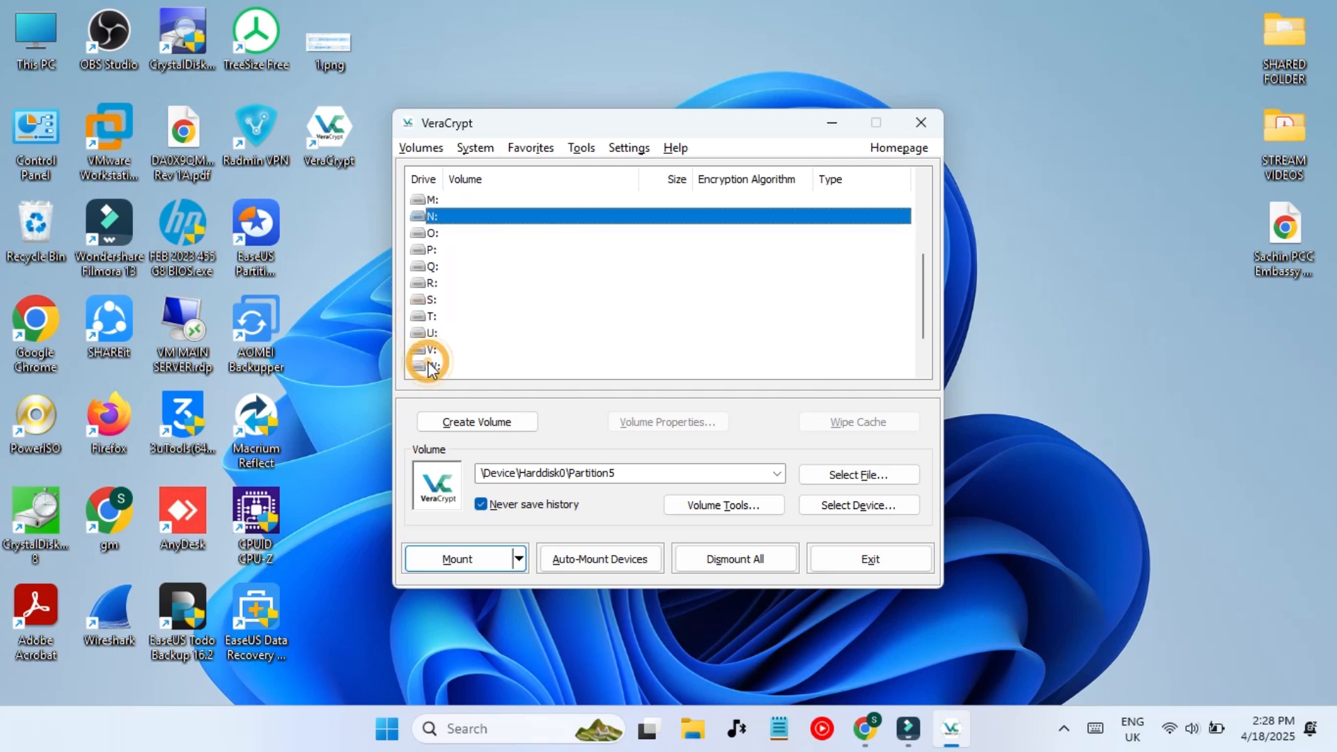
scroll(430, 369, up, 1)
click(432, 366)
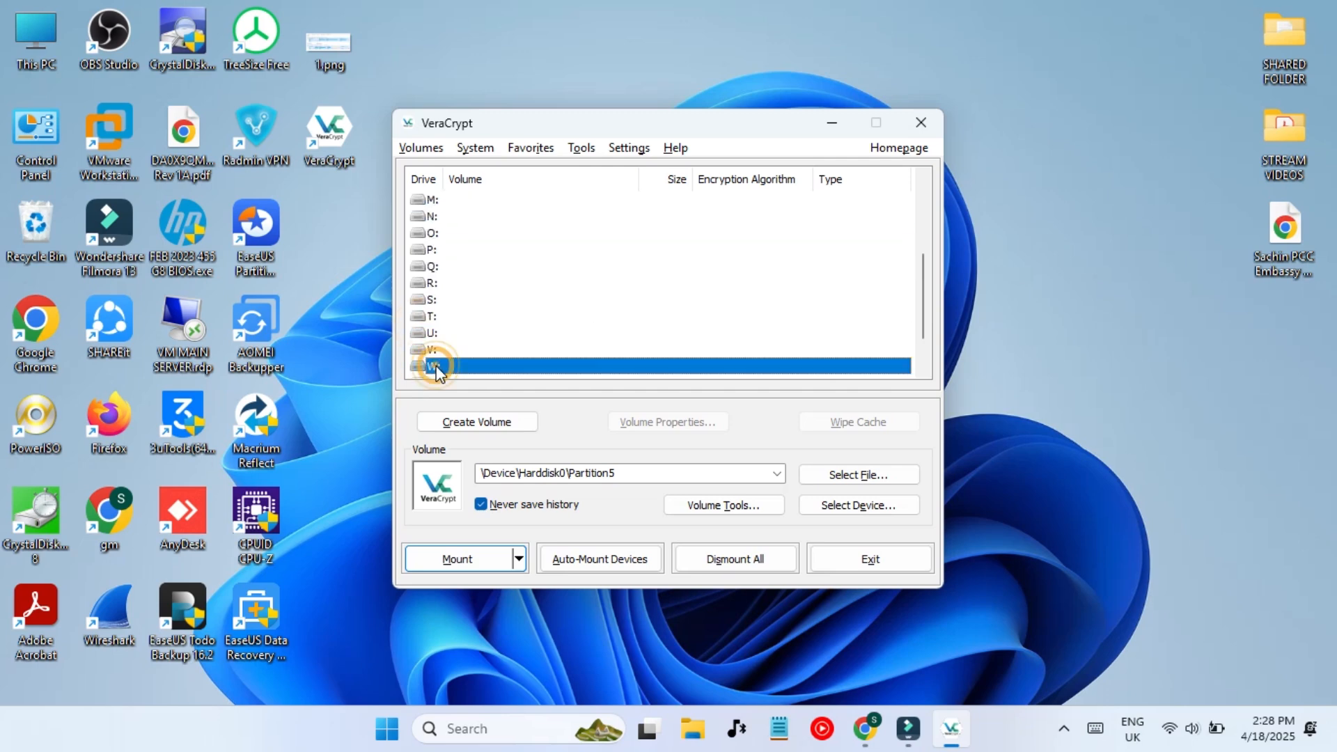
click(465, 561)
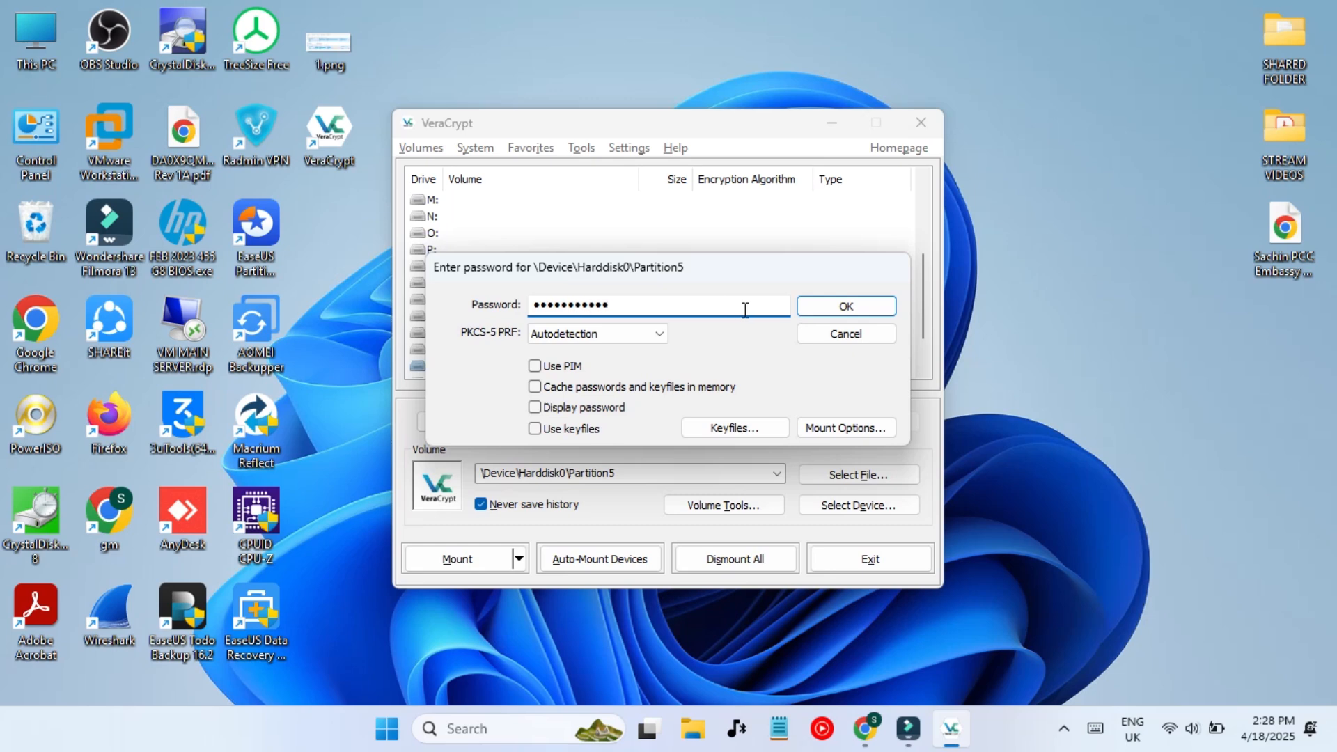
click(839, 310)
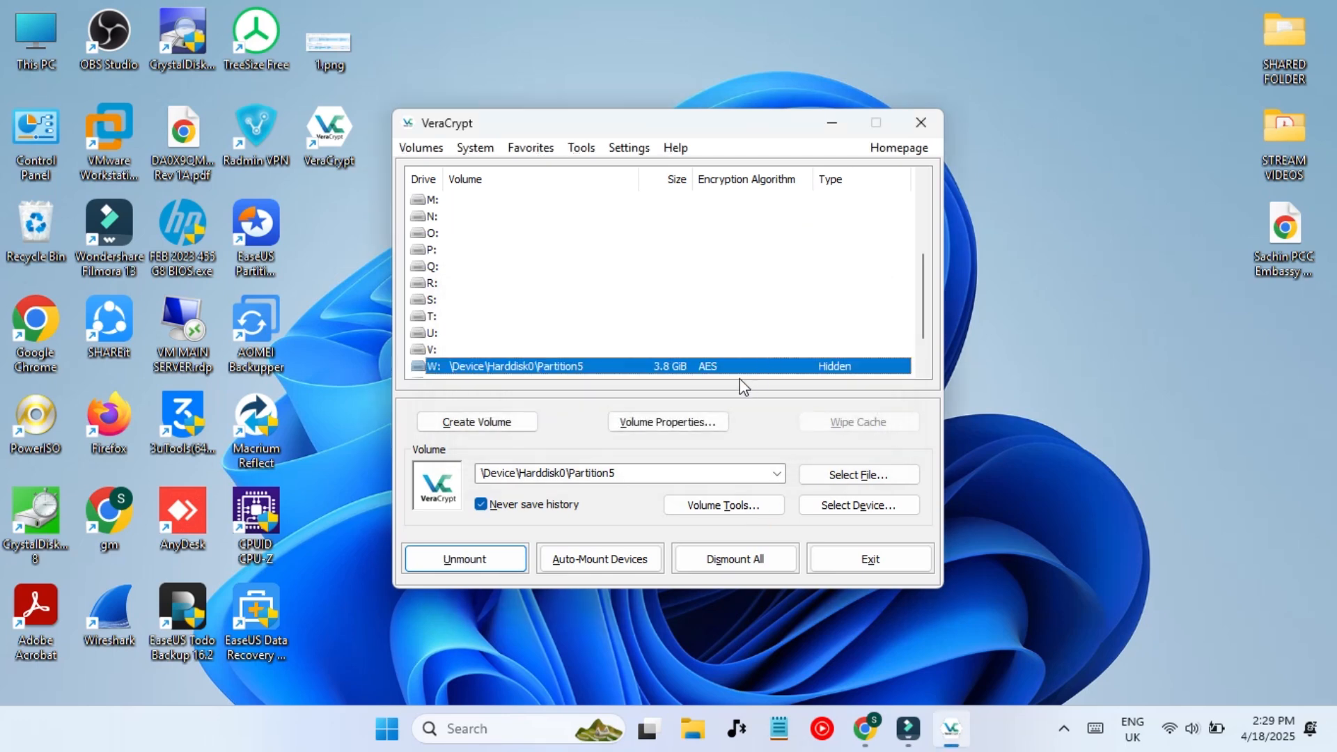
scroll(701, 340, down, 1)
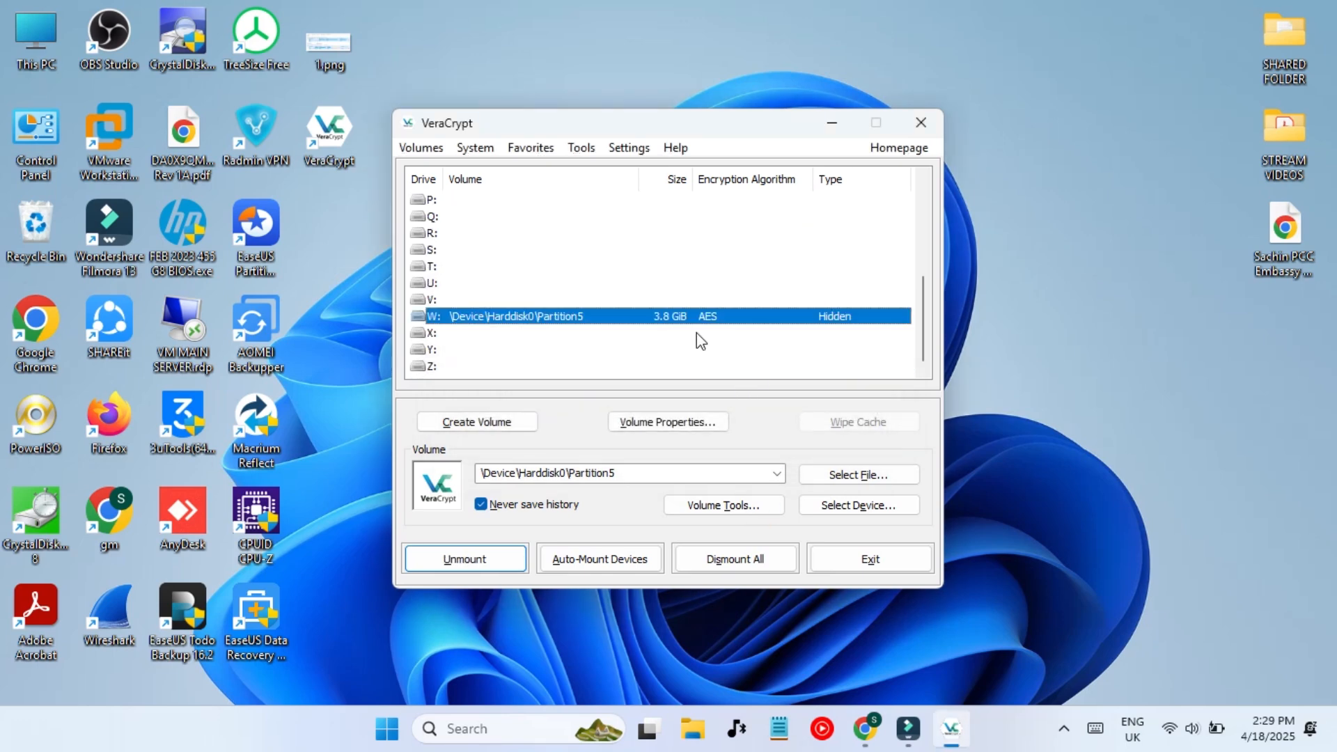
- Open This PC in File Explorer, refresh the drive list, and open drive W:
click(693, 727)
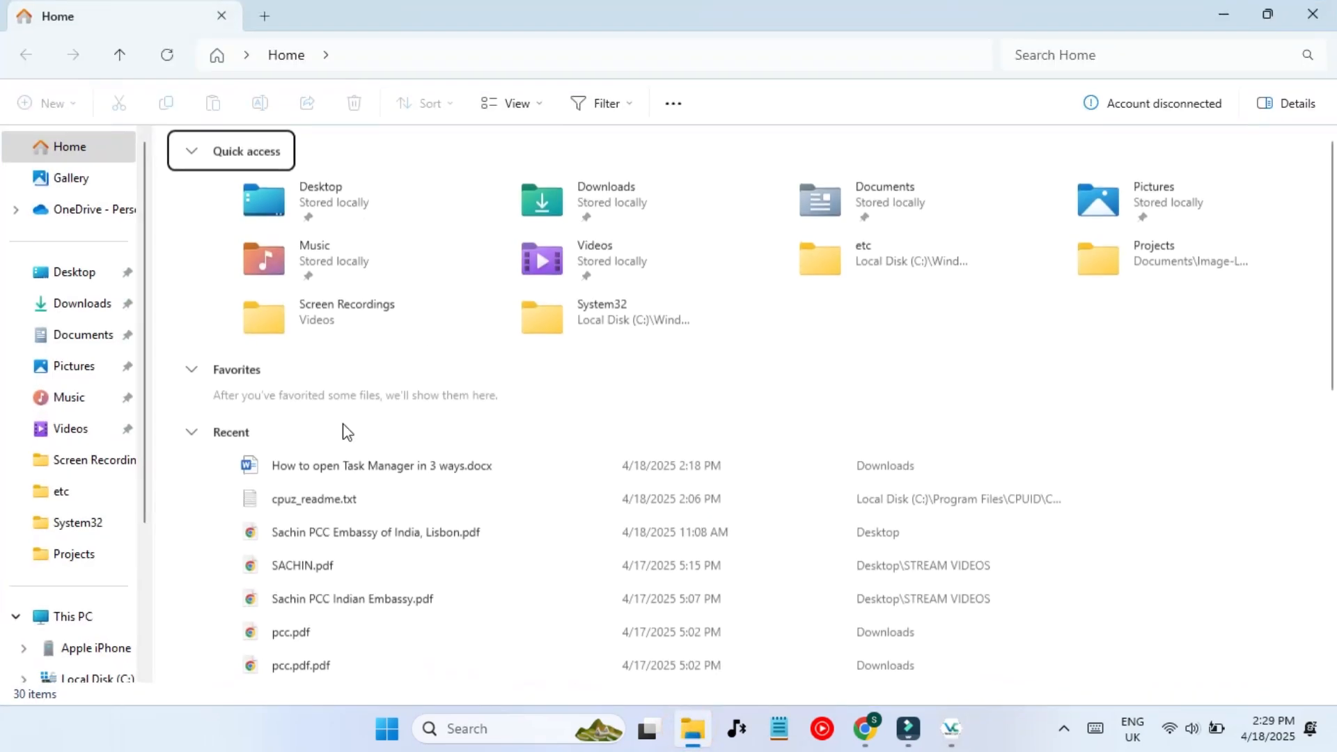
click(75, 616)
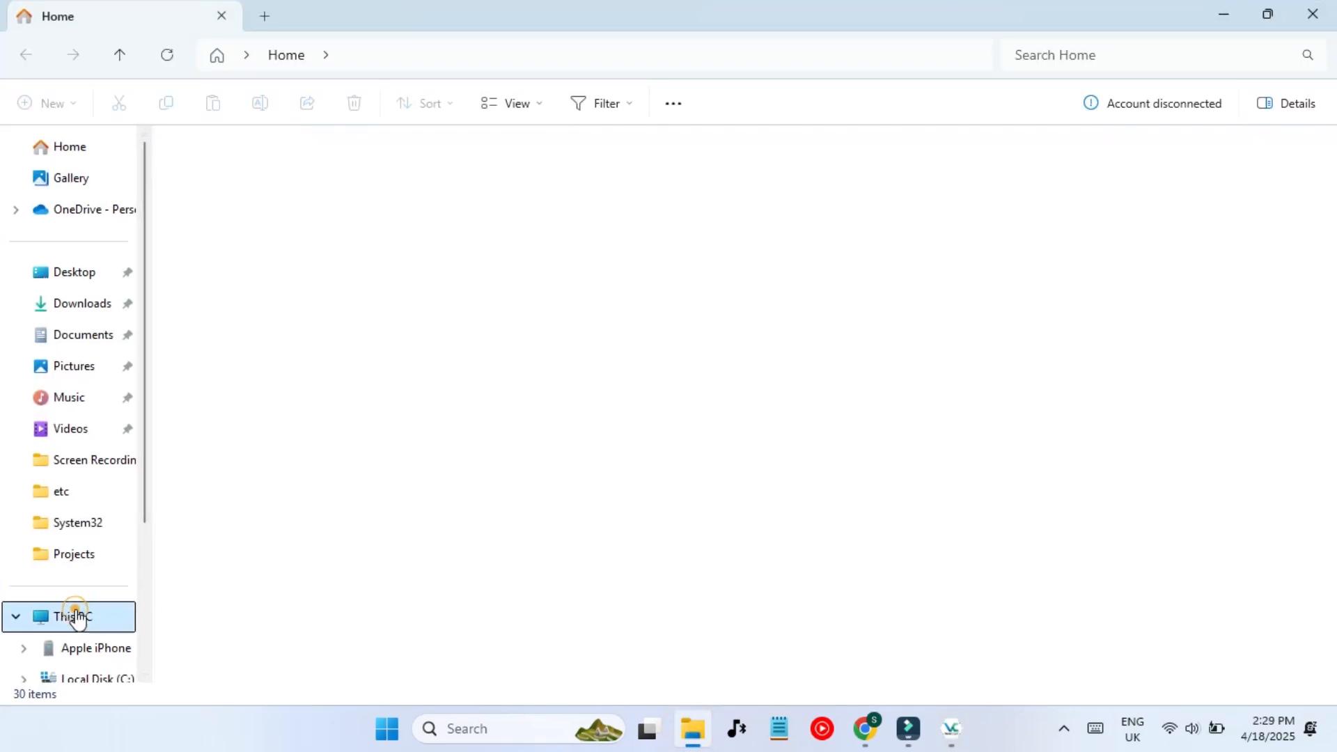
right_click(380, 406)
click(447, 387)
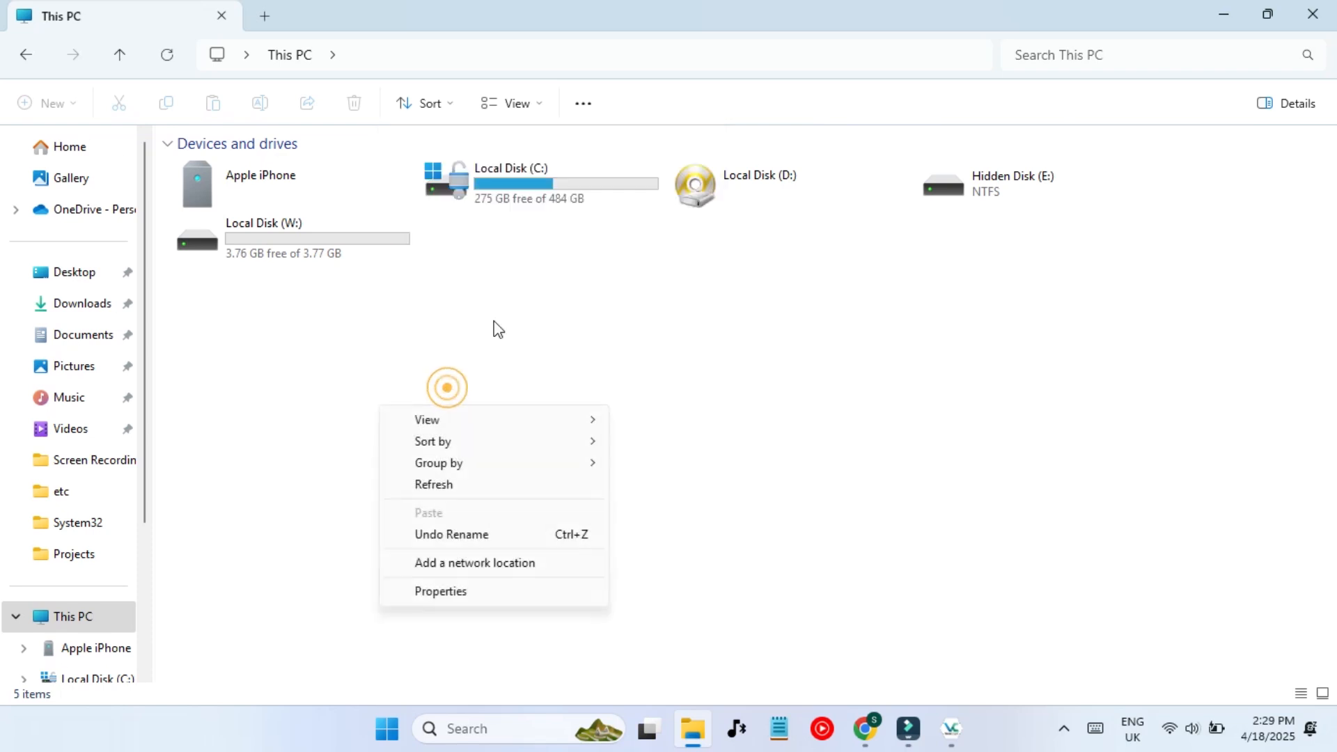
click(465, 487)
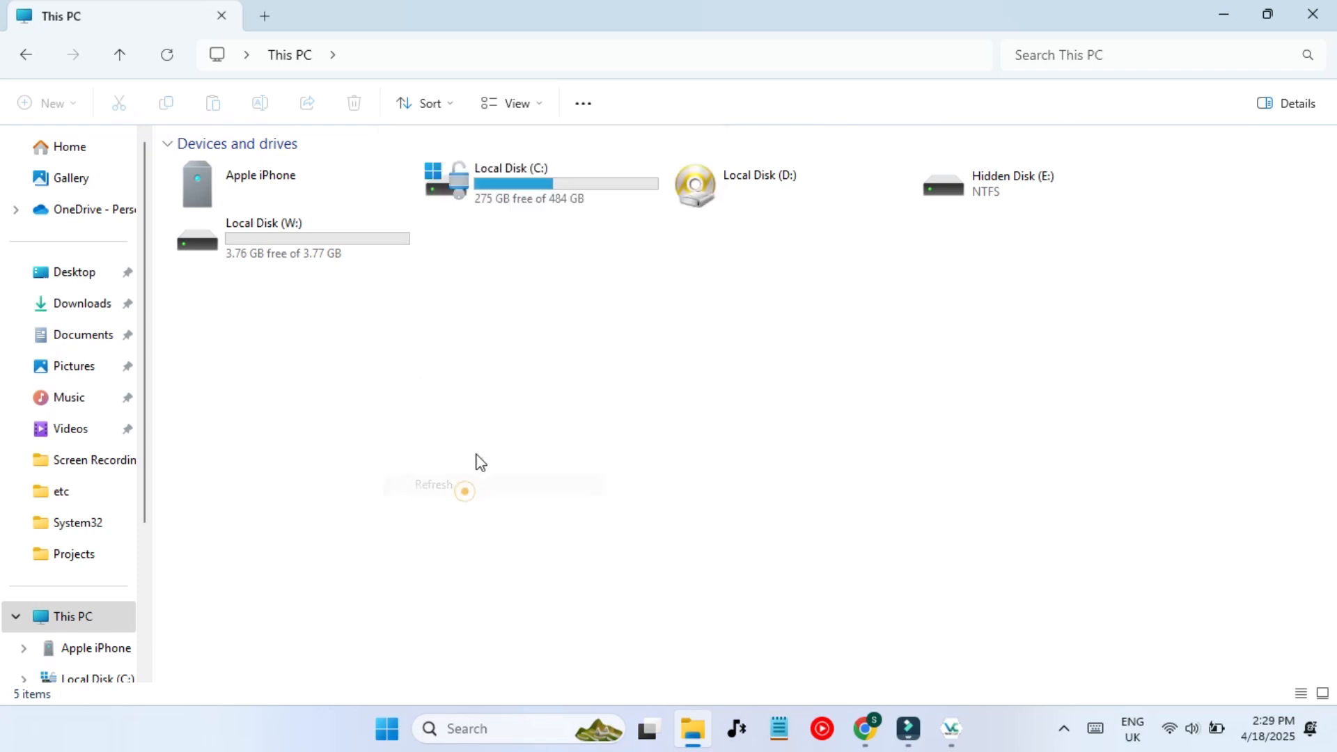
double_click(262, 235)
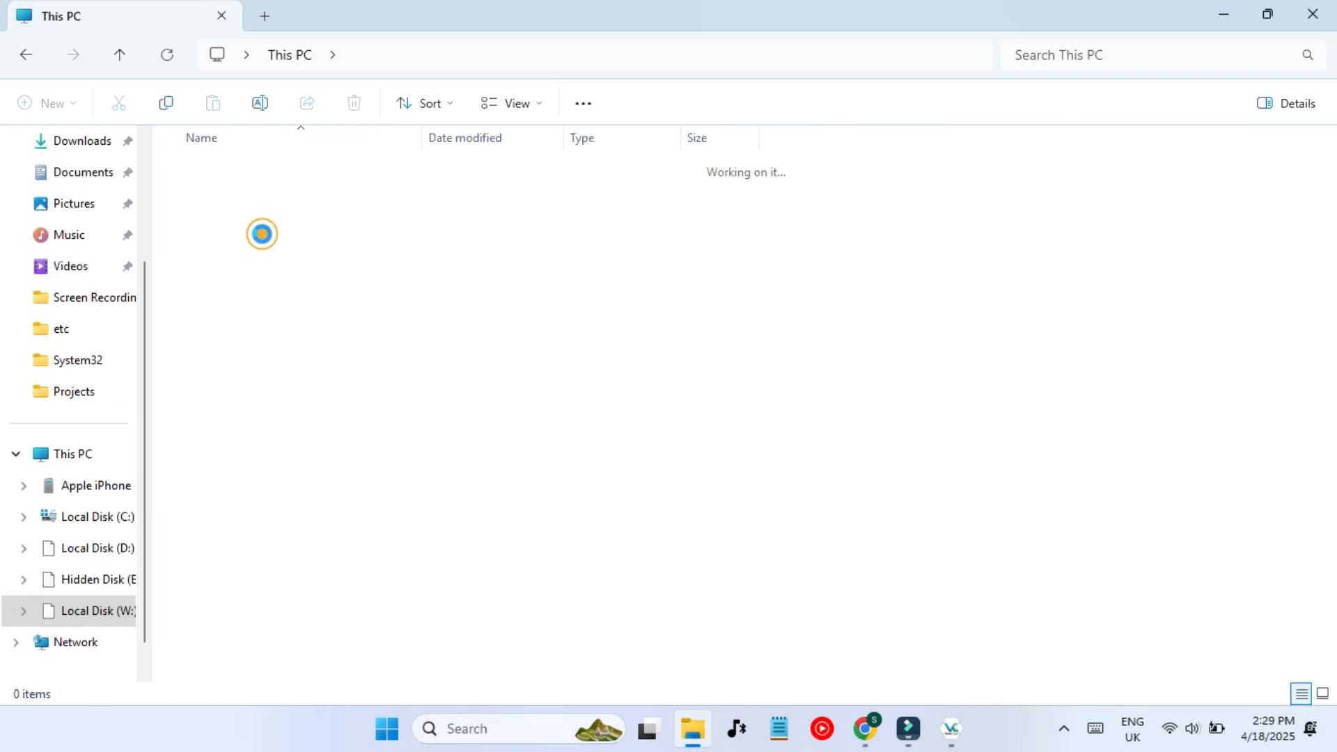
- Create a new folder named 'Secret files' on drive W:
right_click(348, 268)
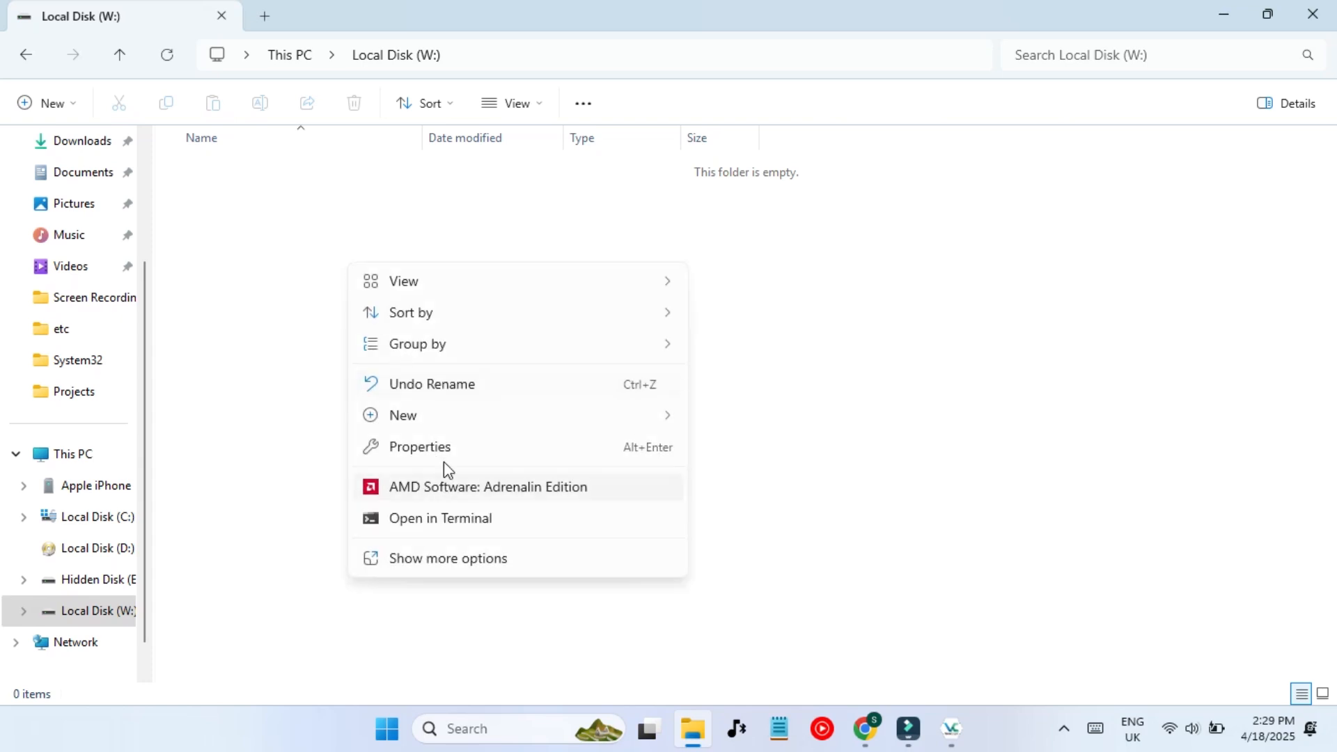
mouse_move(457, 421)
click(737, 107)
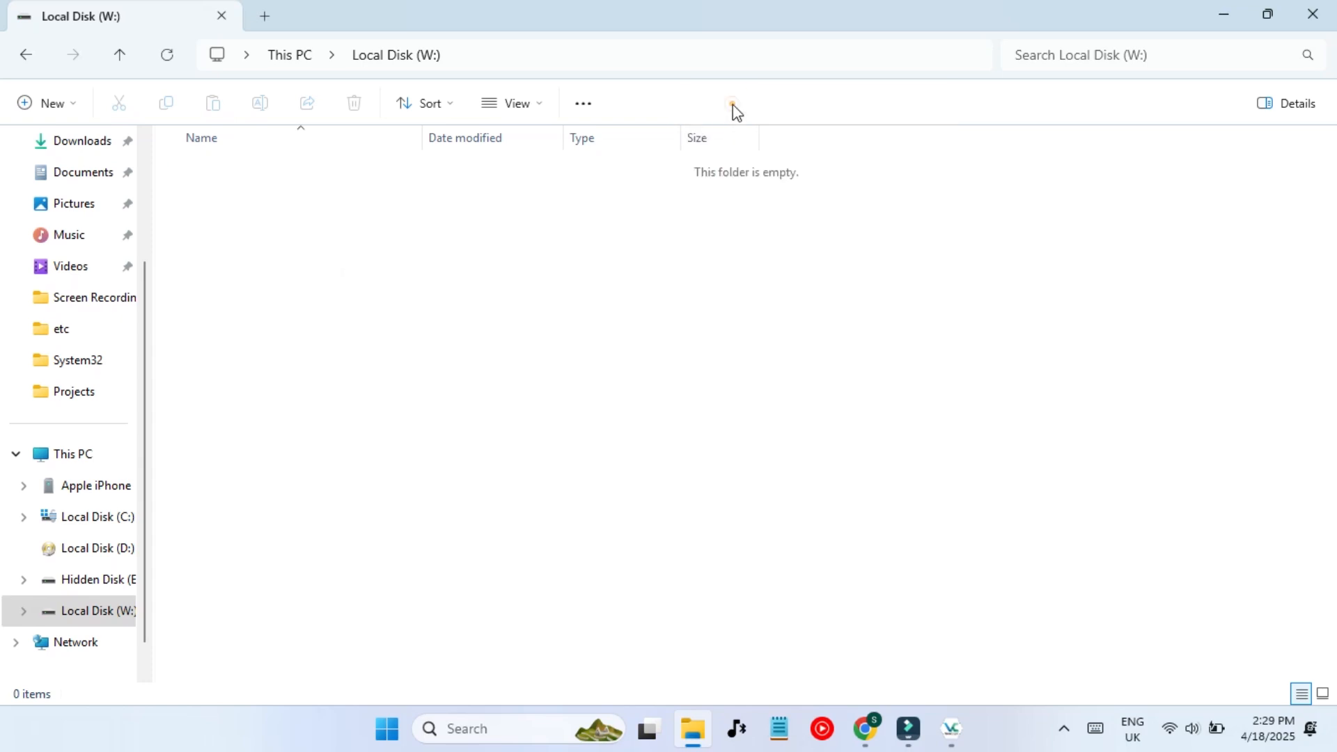
text(Sece)
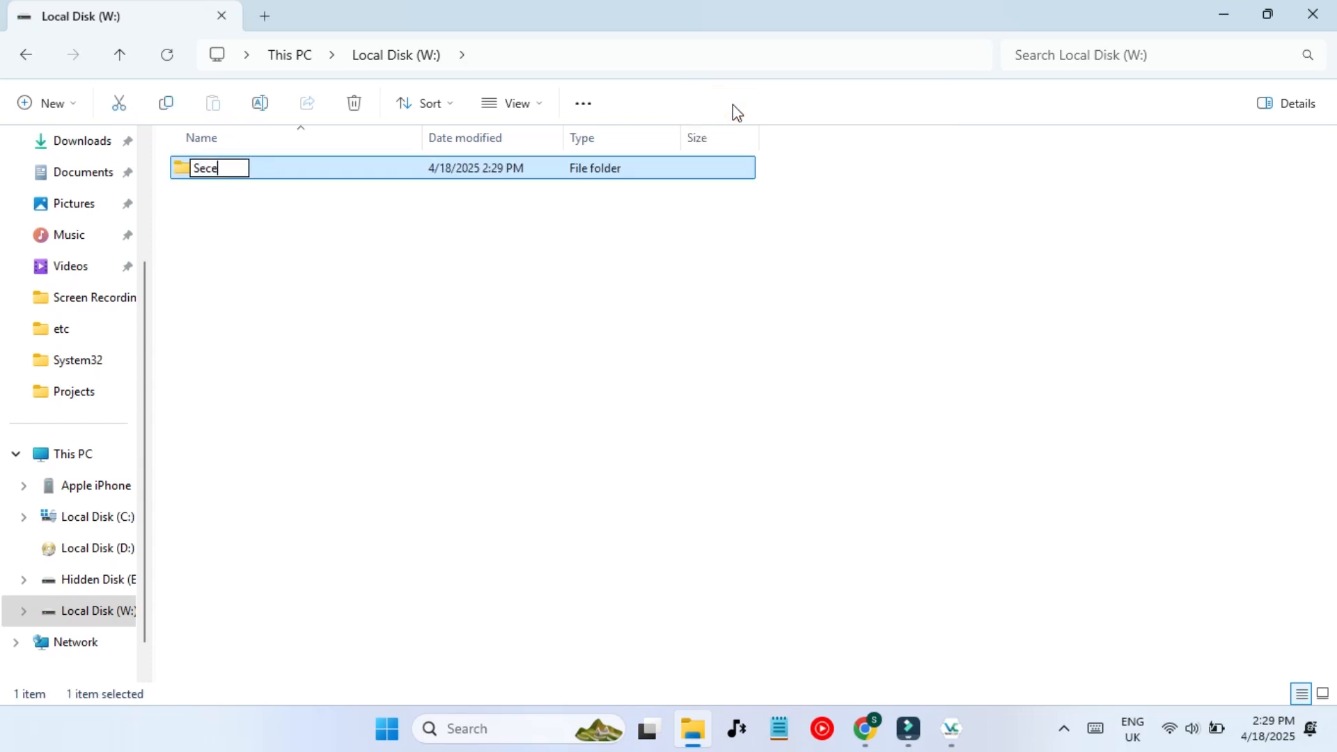
text(ret files)
key(Return)
key(Return)
- Create a second folder named 'DO NOT OPEN' at the top of drive W:
key(alt+Left)
click(653, 266)
right_click(653, 265)
mouse_move(725, 422)
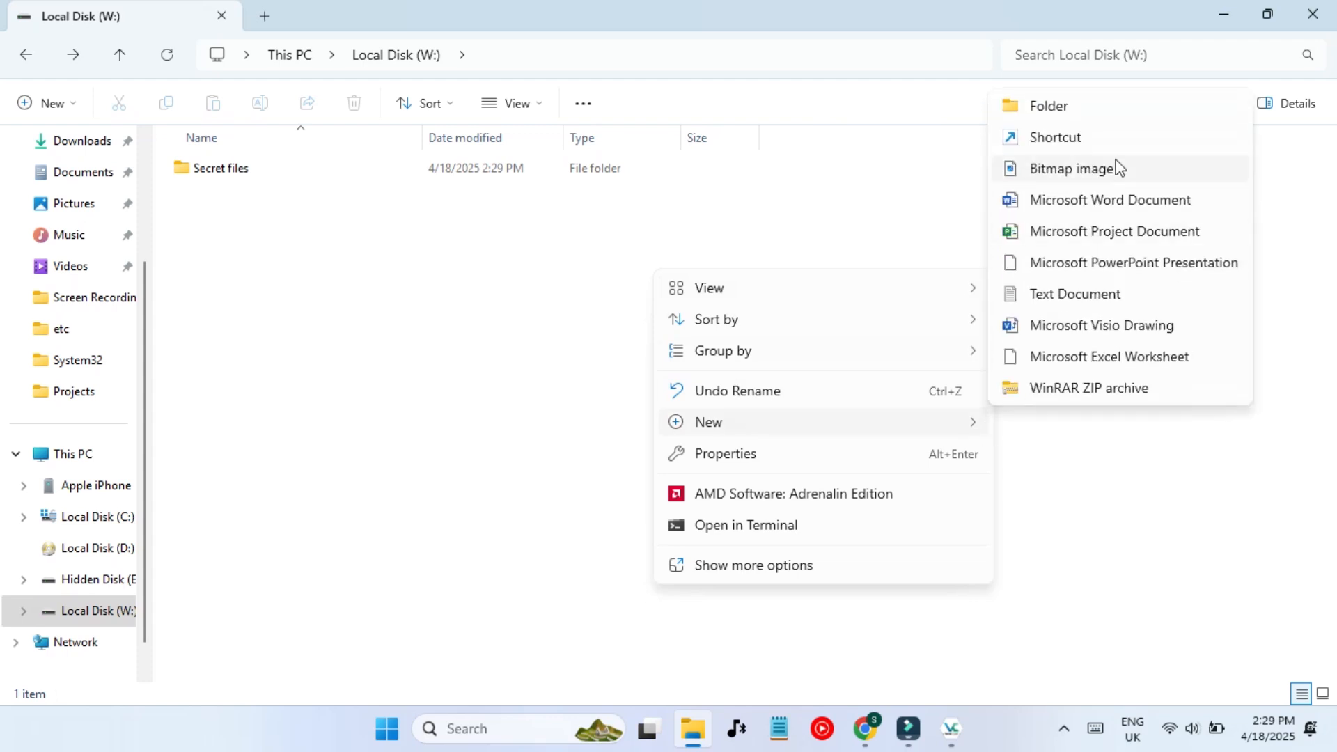
click(1048, 106)
text(DO )
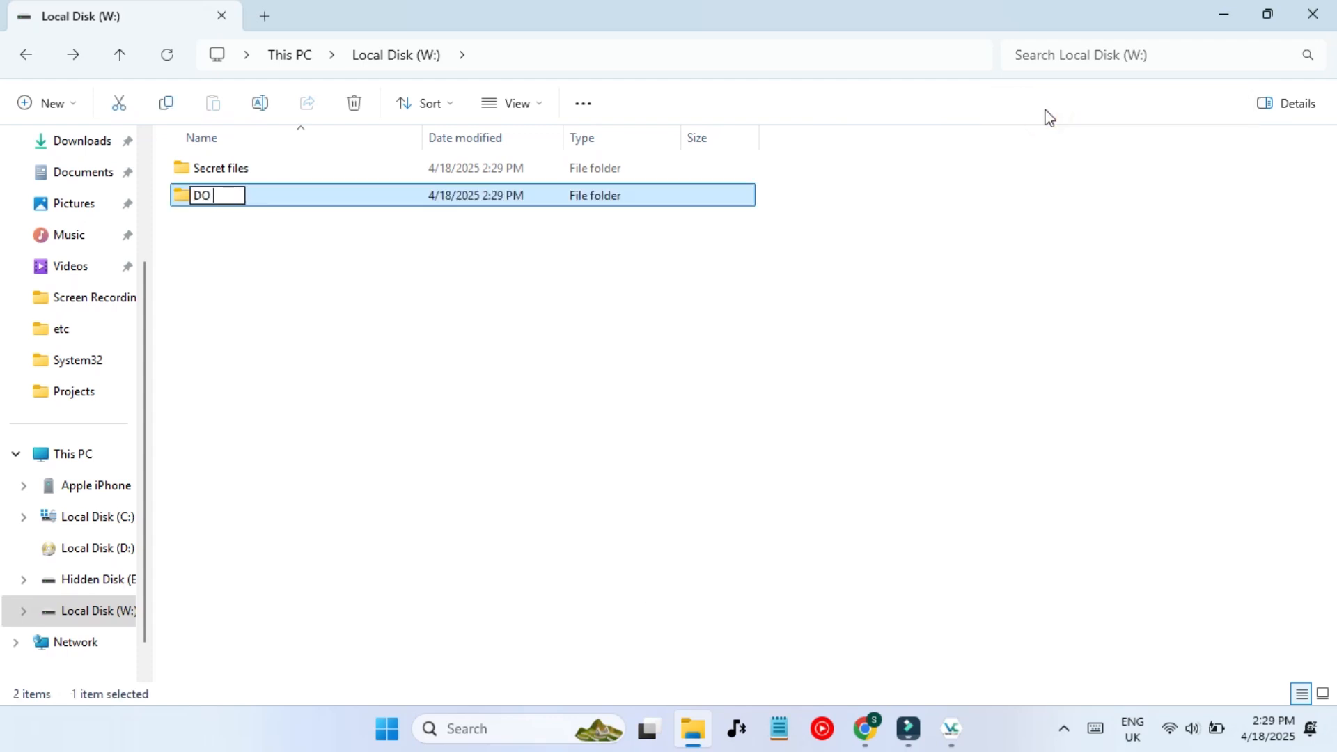
text(NOT OPEN)
key(Return)
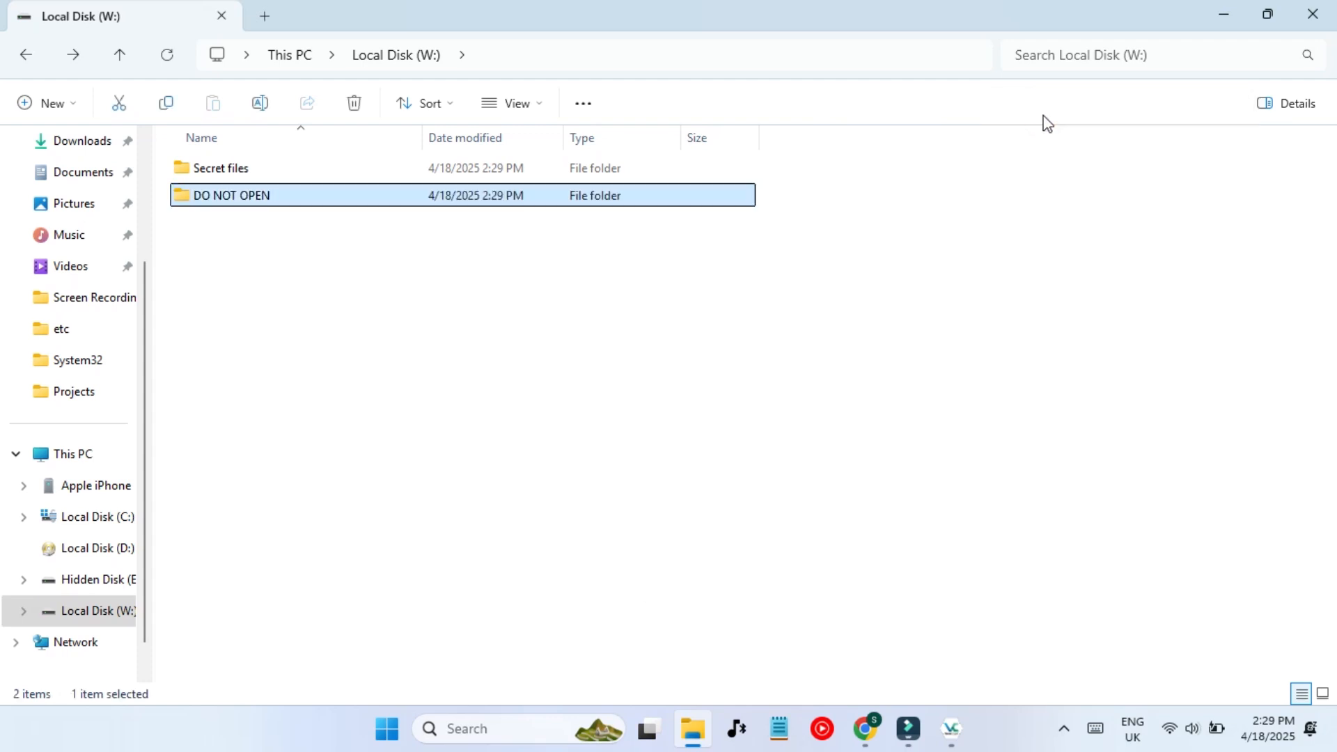
click(1264, 21)
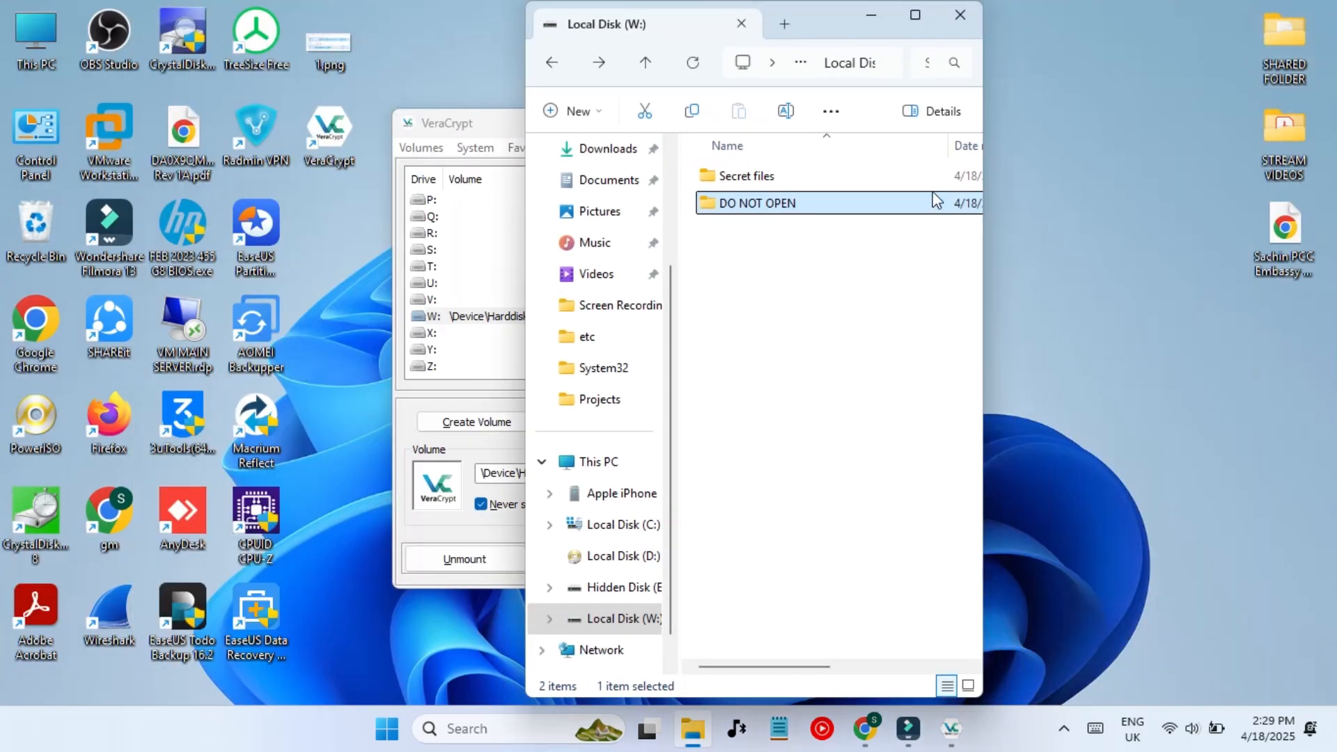
- Drag 1.png from the desktop into W:'s Secret files folder and open it to verify
drag(329, 46, 742, 178)
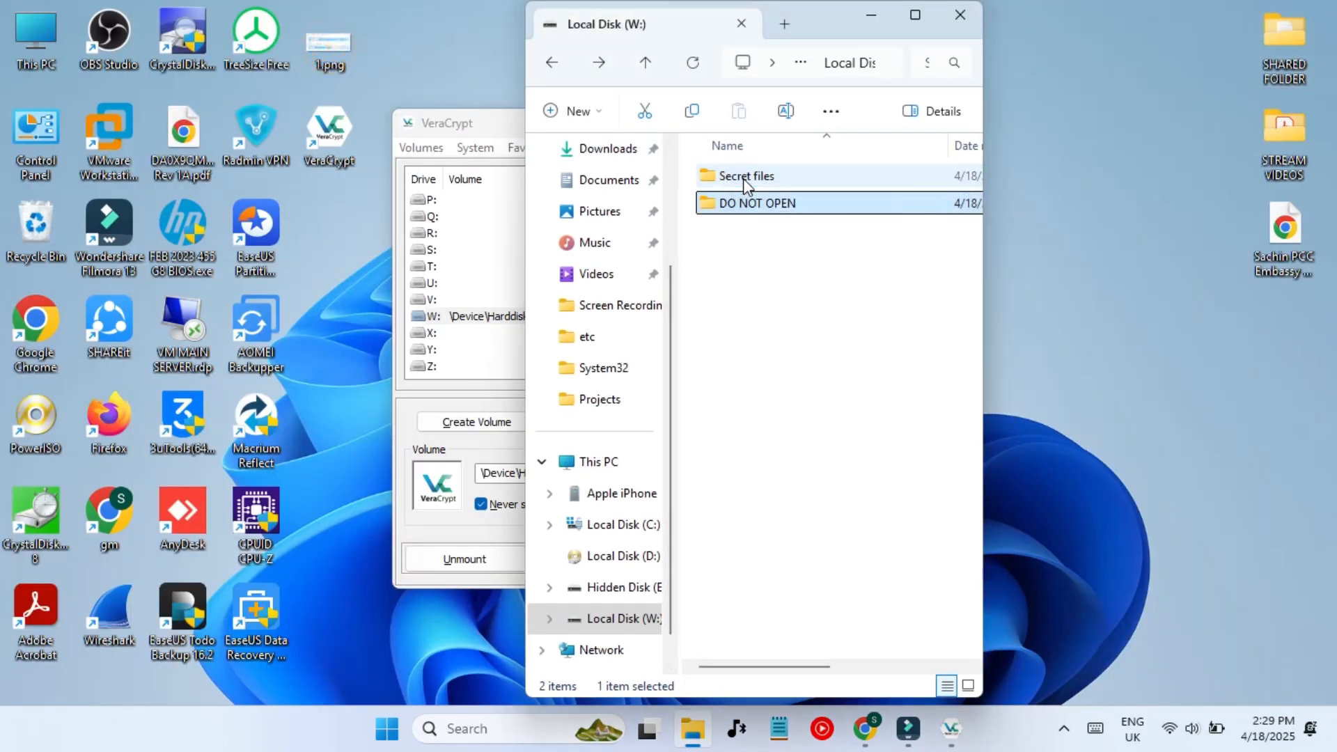
drag(342, 50, 786, 210)
click(772, 311)
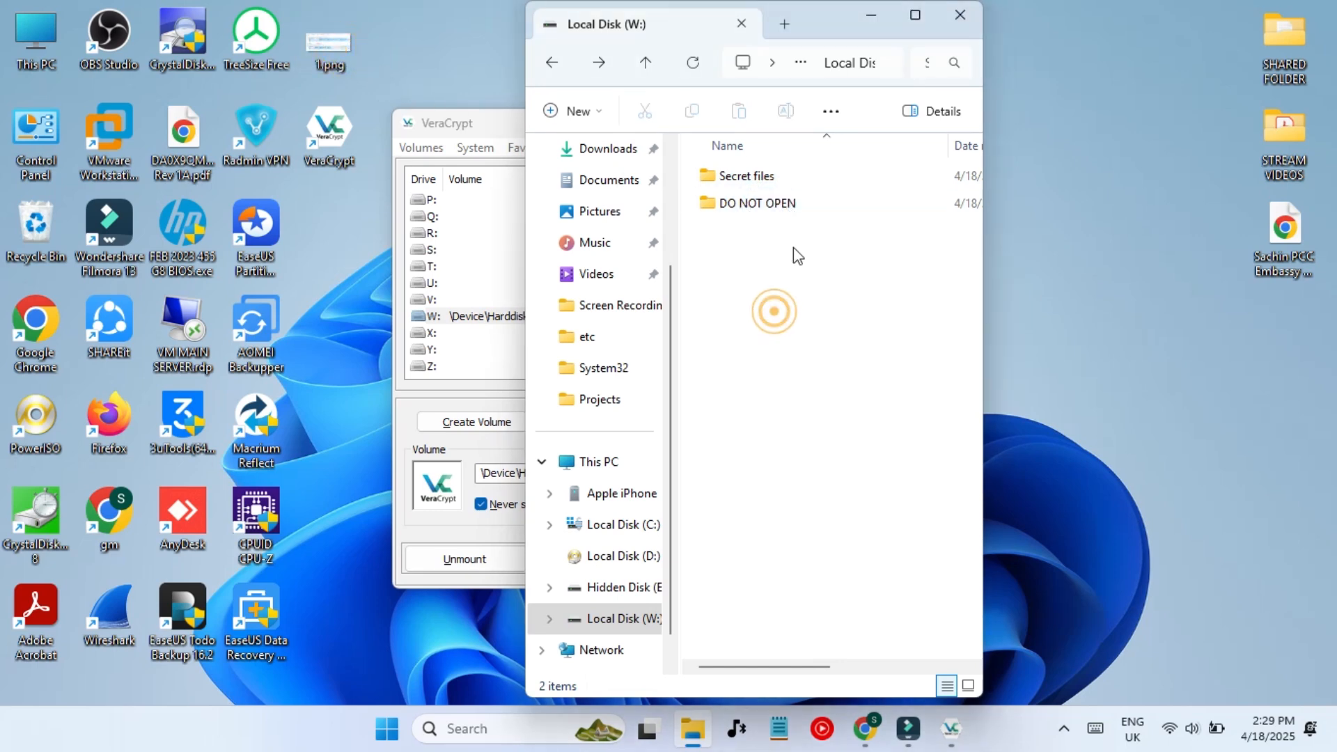
double_click(780, 183)
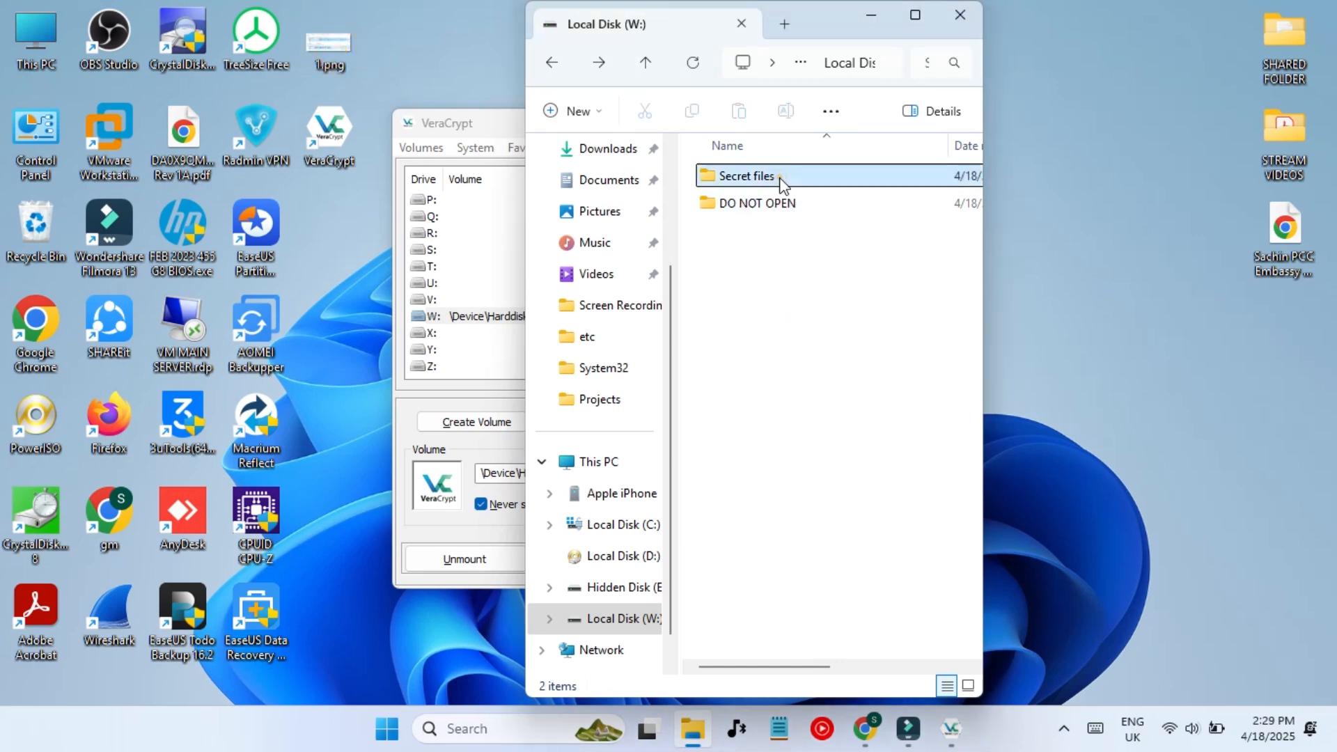
click(837, 361)
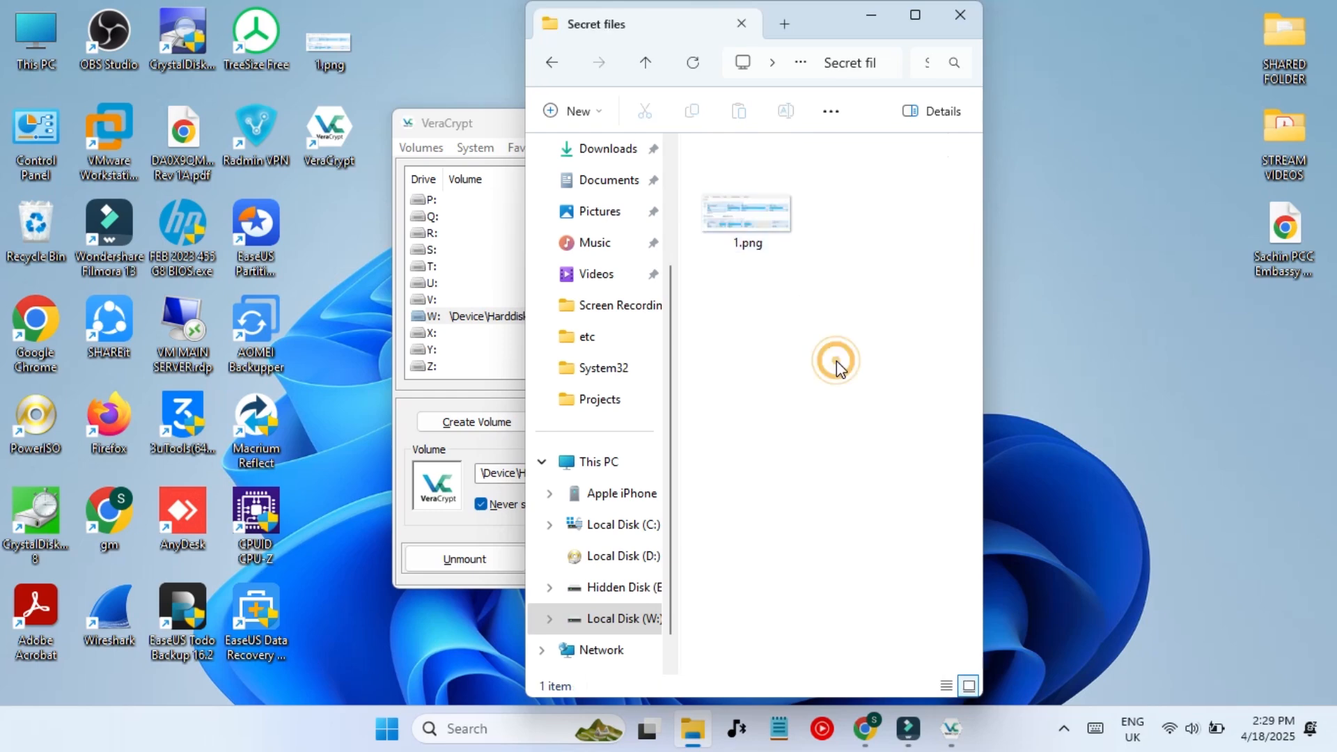
key(alt+Left)
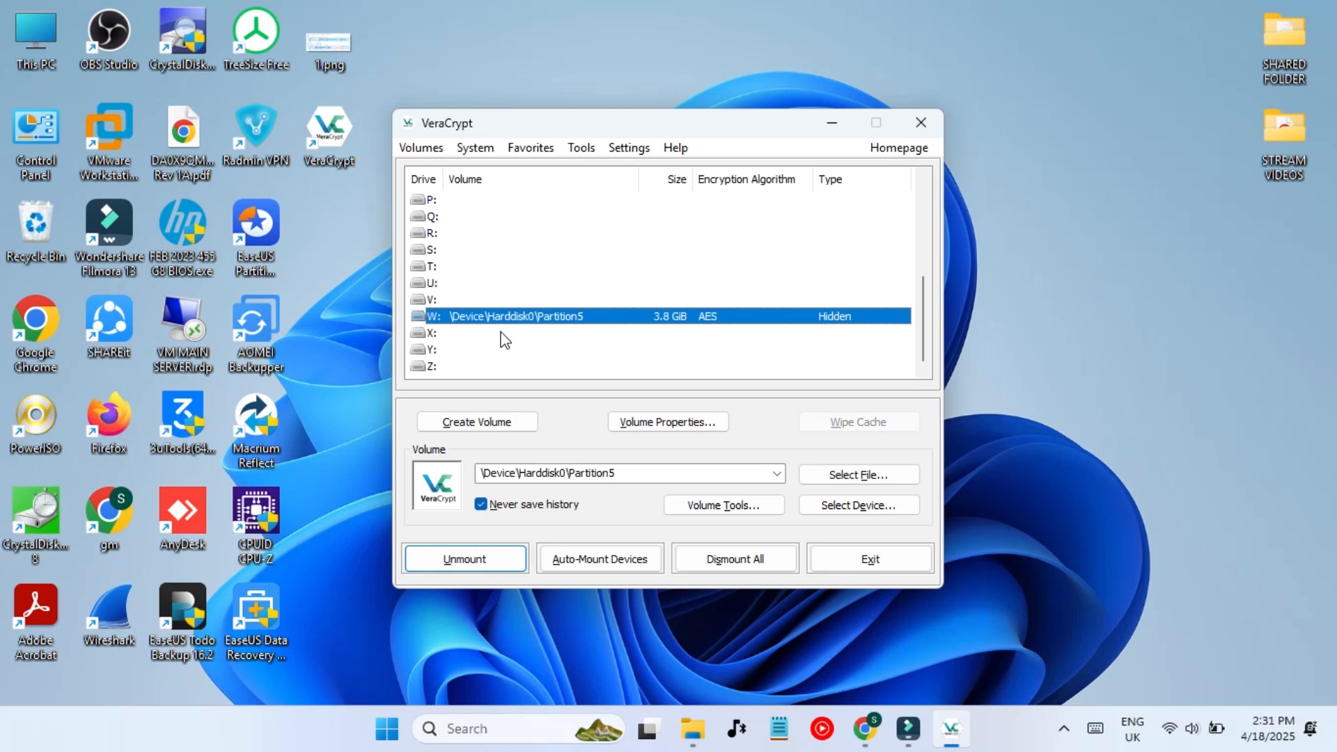
- Unmount the hidden volume on W: and bring the This PC windows back
click(464, 559)
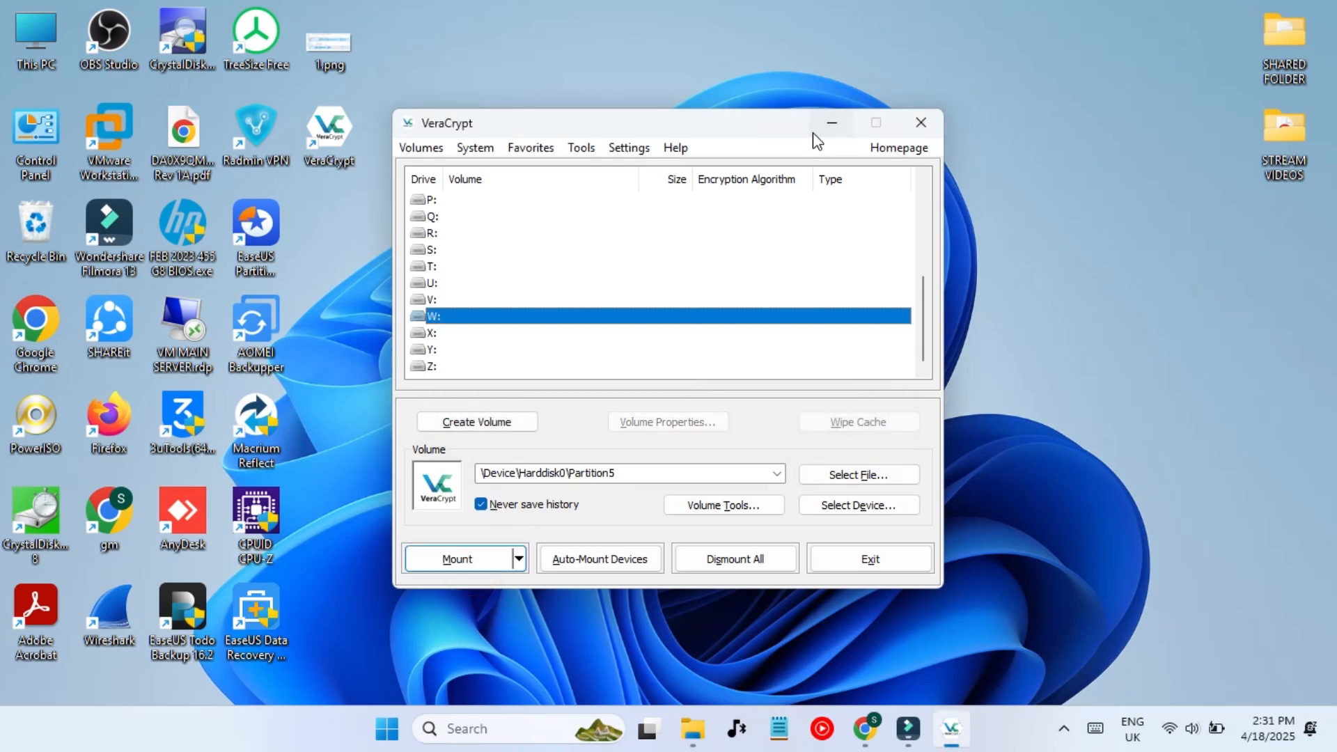
click(830, 124)
mouse_move(698, 744)
click(604, 611)
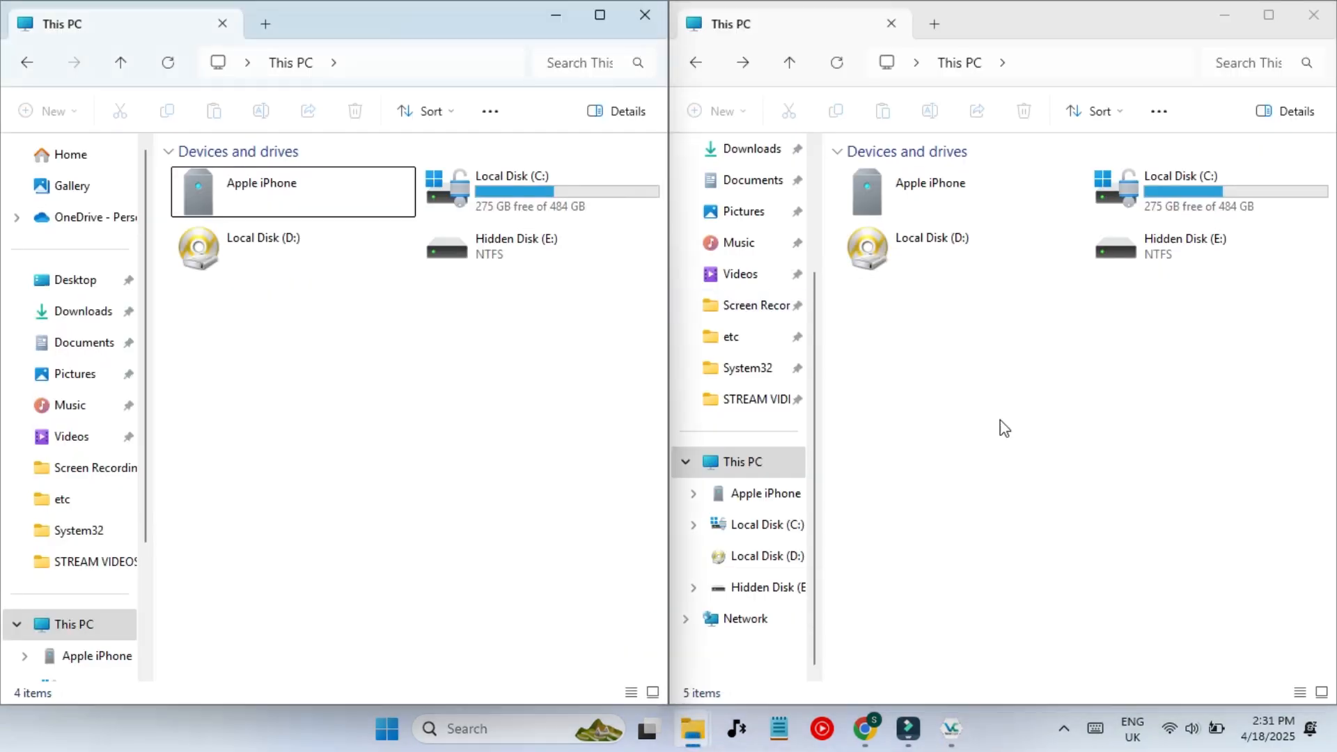
click(968, 459)
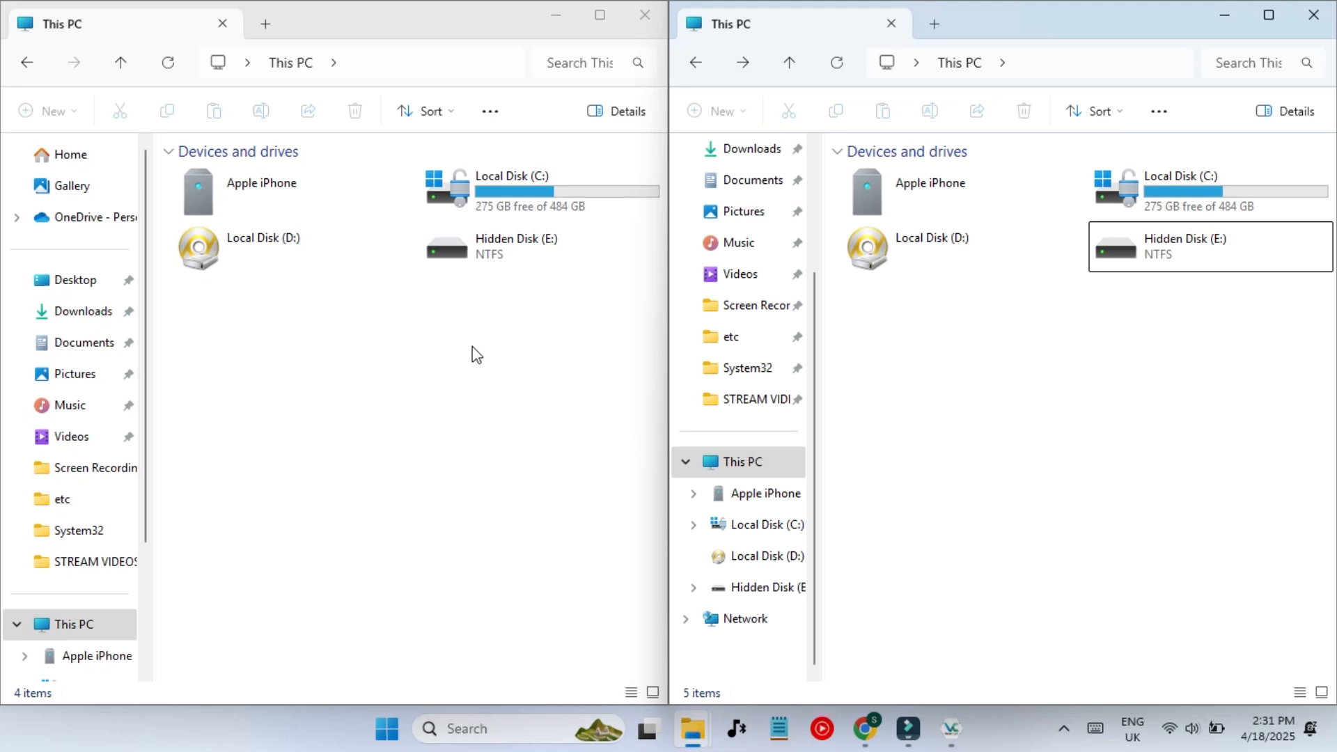
- Refresh This PC and try opening Hidden Disk (E:), declining the format prompt and error
right_click(938, 318)
click(975, 579)
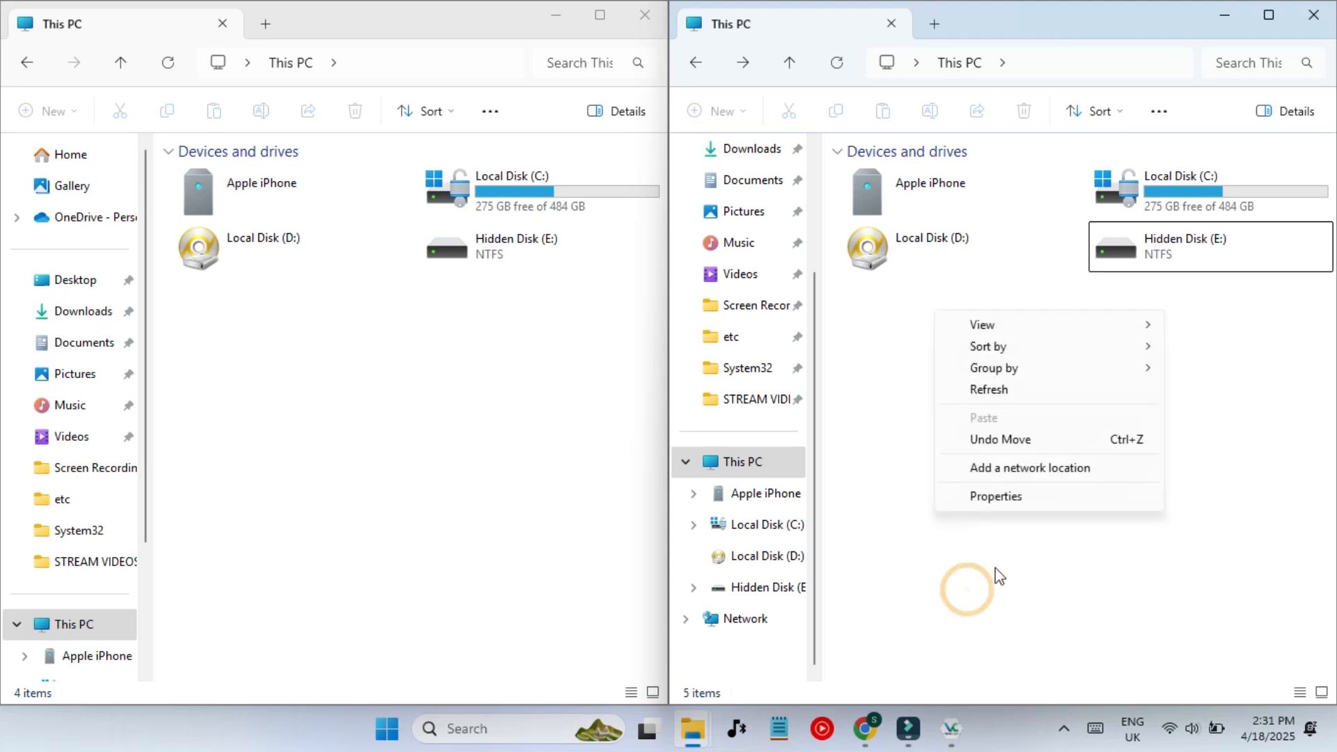
click(1006, 390)
right_click(1007, 391)
click(1187, 253)
double_click(1188, 254)
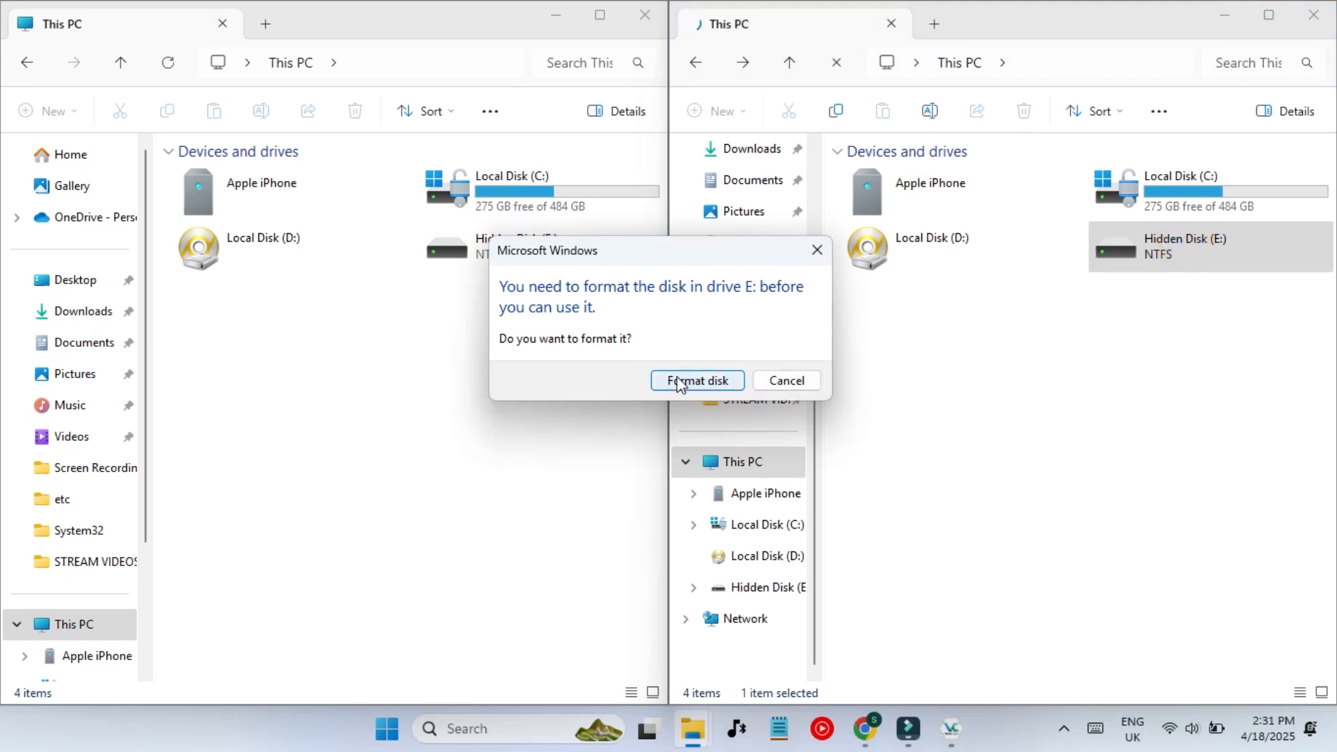
click(555, 14)
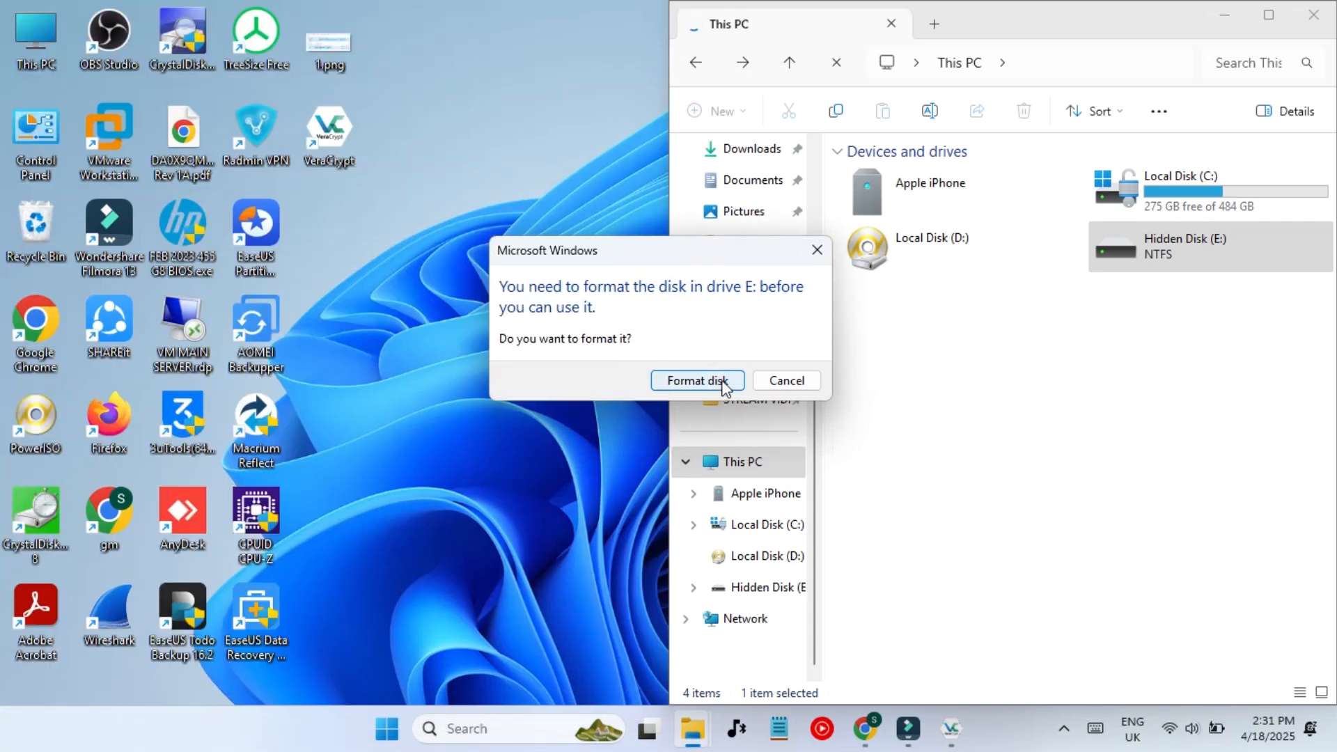
click(785, 383)
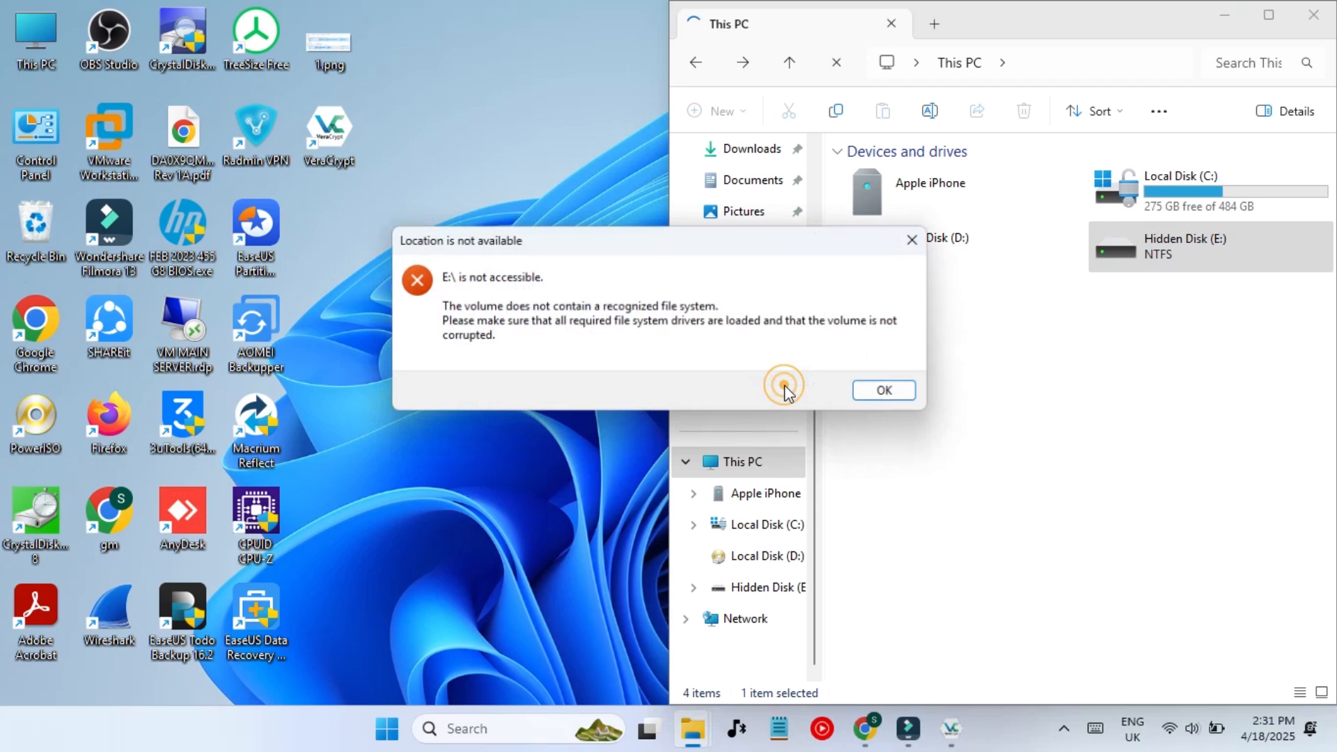
click(888, 392)
- Check Hidden Disk (E:) properties, then retry opening it, again declining to format
right_click(1126, 265)
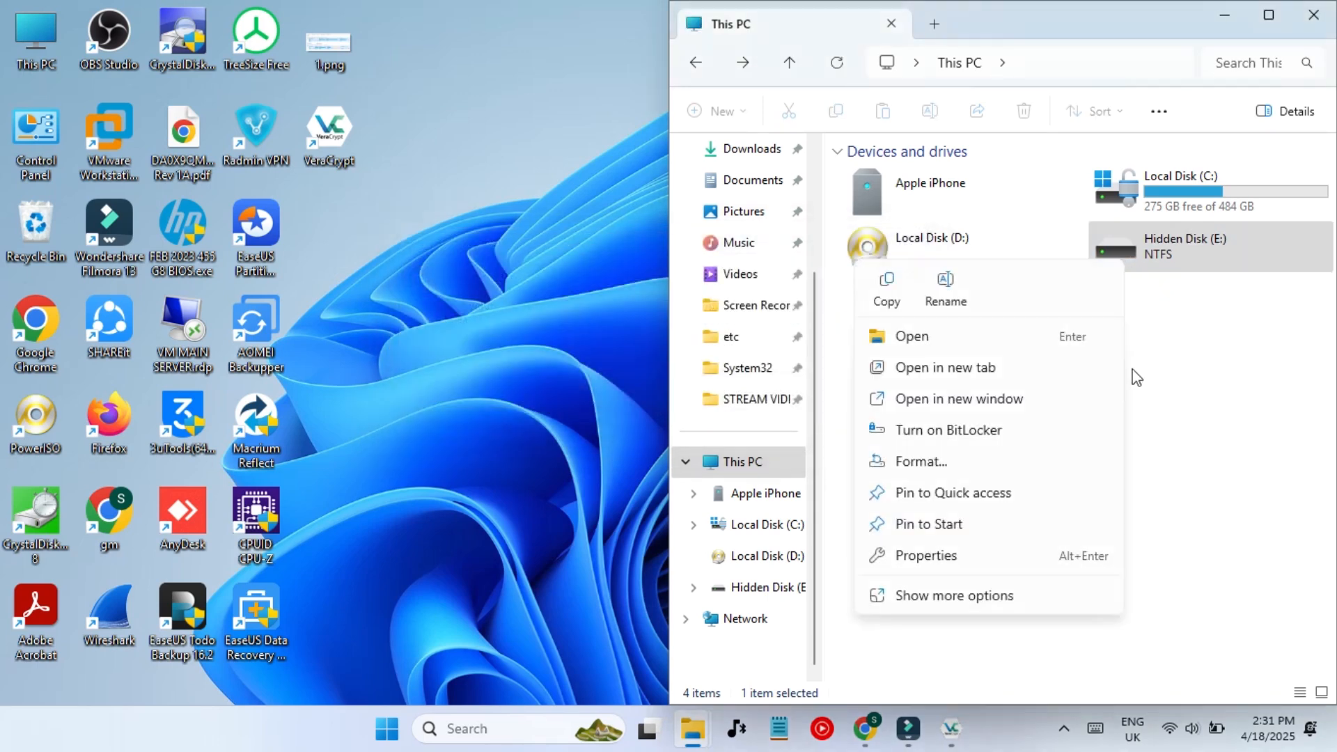
click(938, 555)
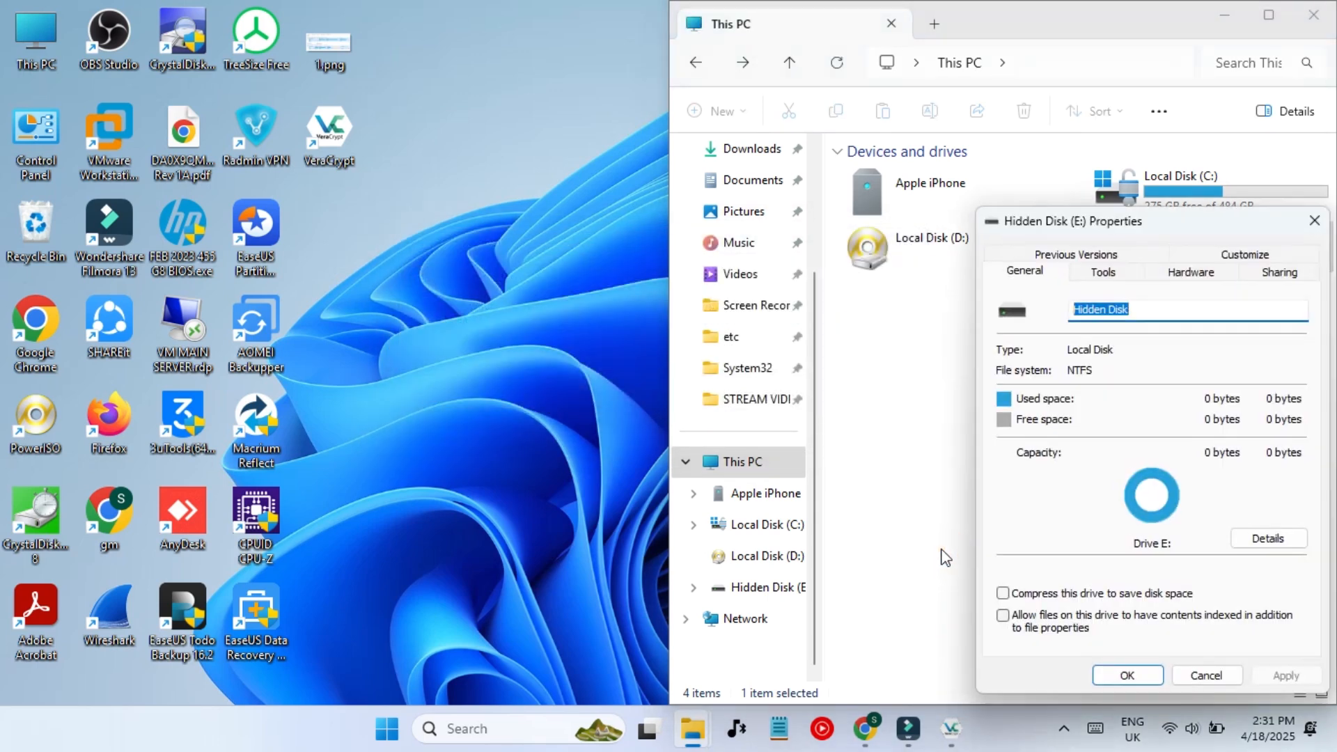
click(1315, 220)
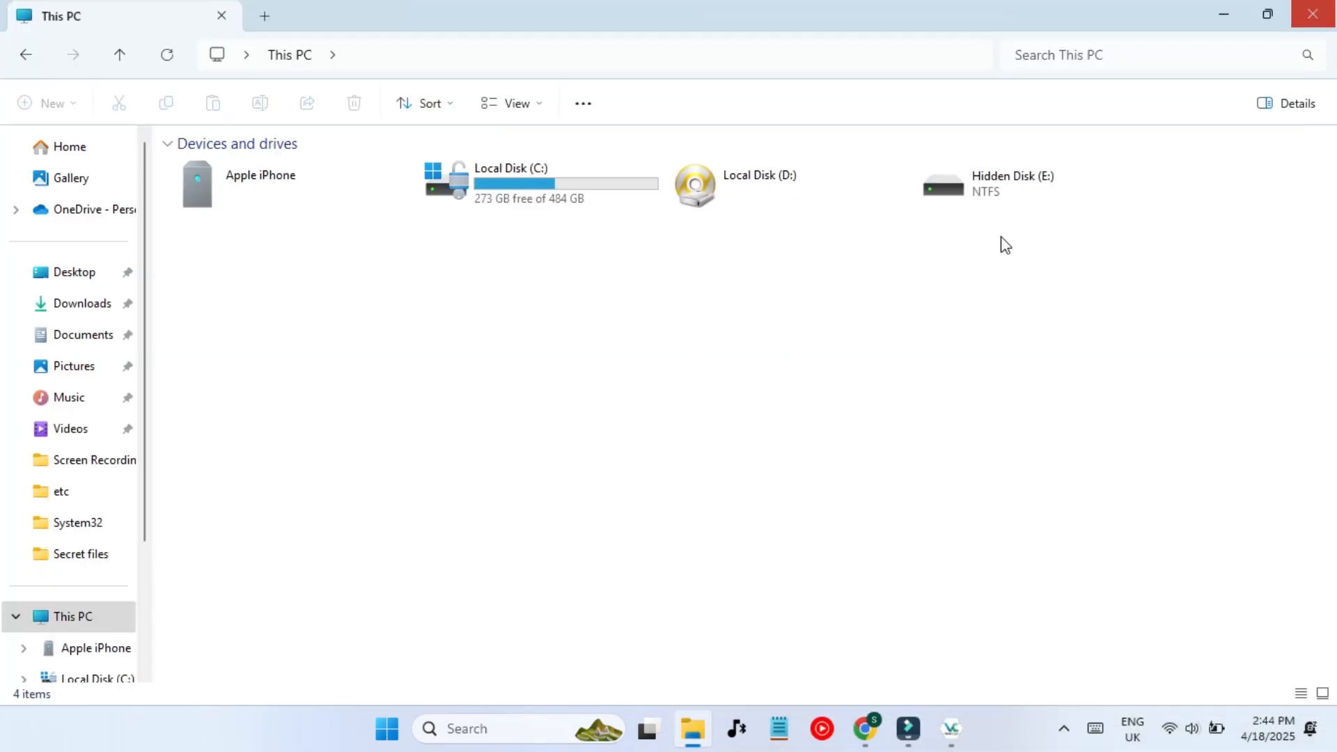
click(993, 210)
click(990, 208)
double_click(980, 201)
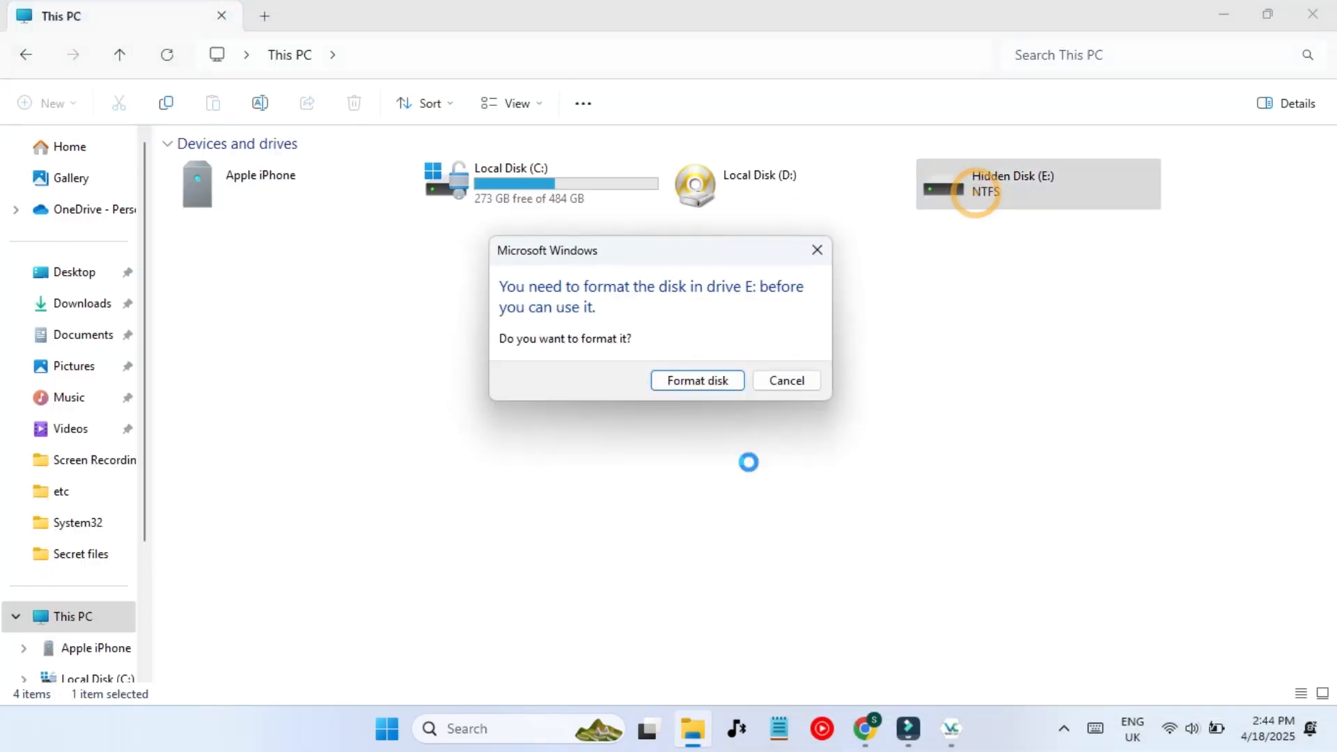
click(797, 381)
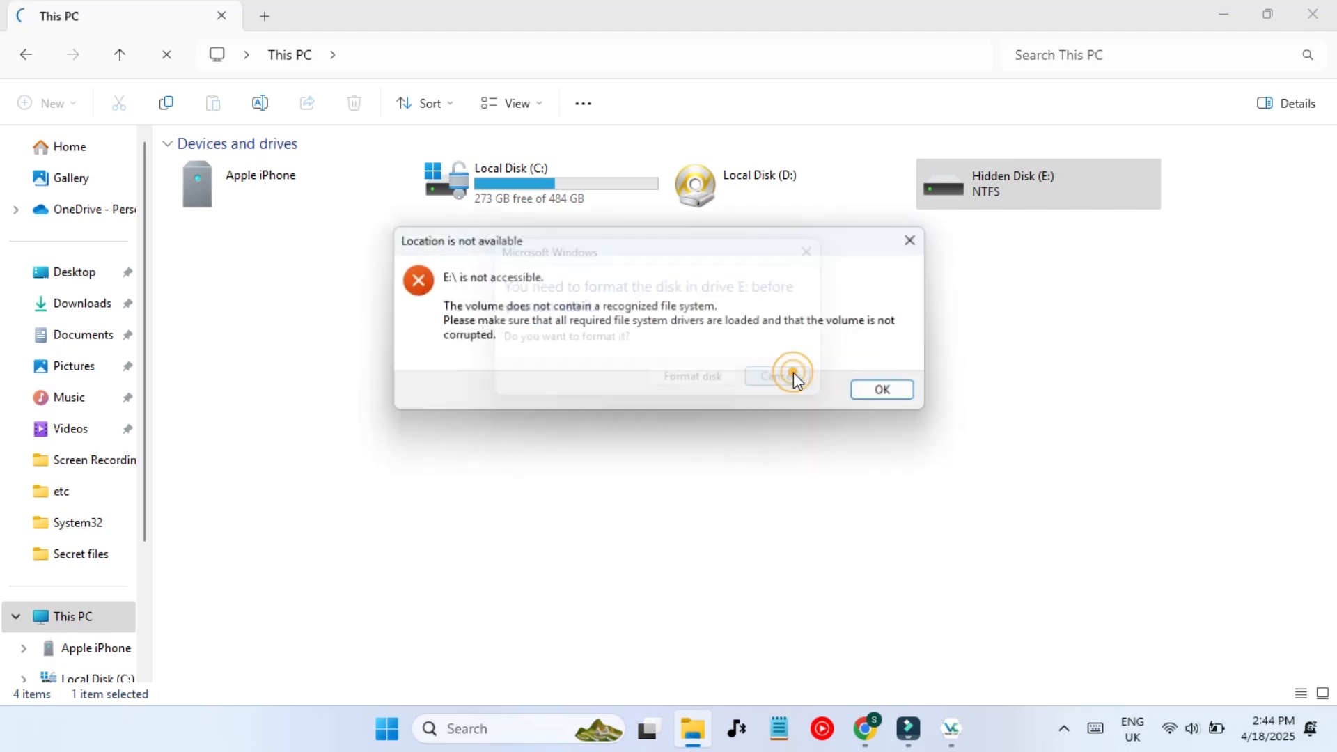
click(878, 393)
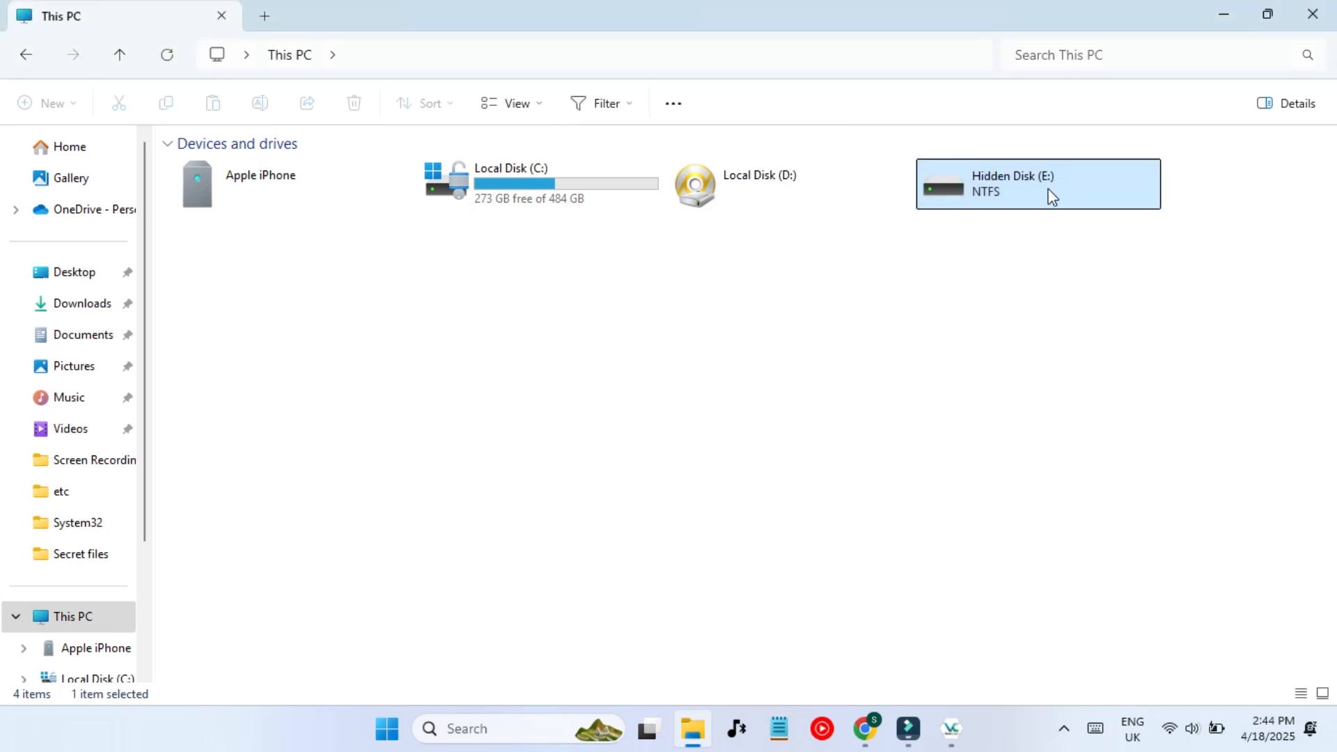
- Launch Disk Management from Windows search and select the E: partition
click(527, 730)
text(disk)
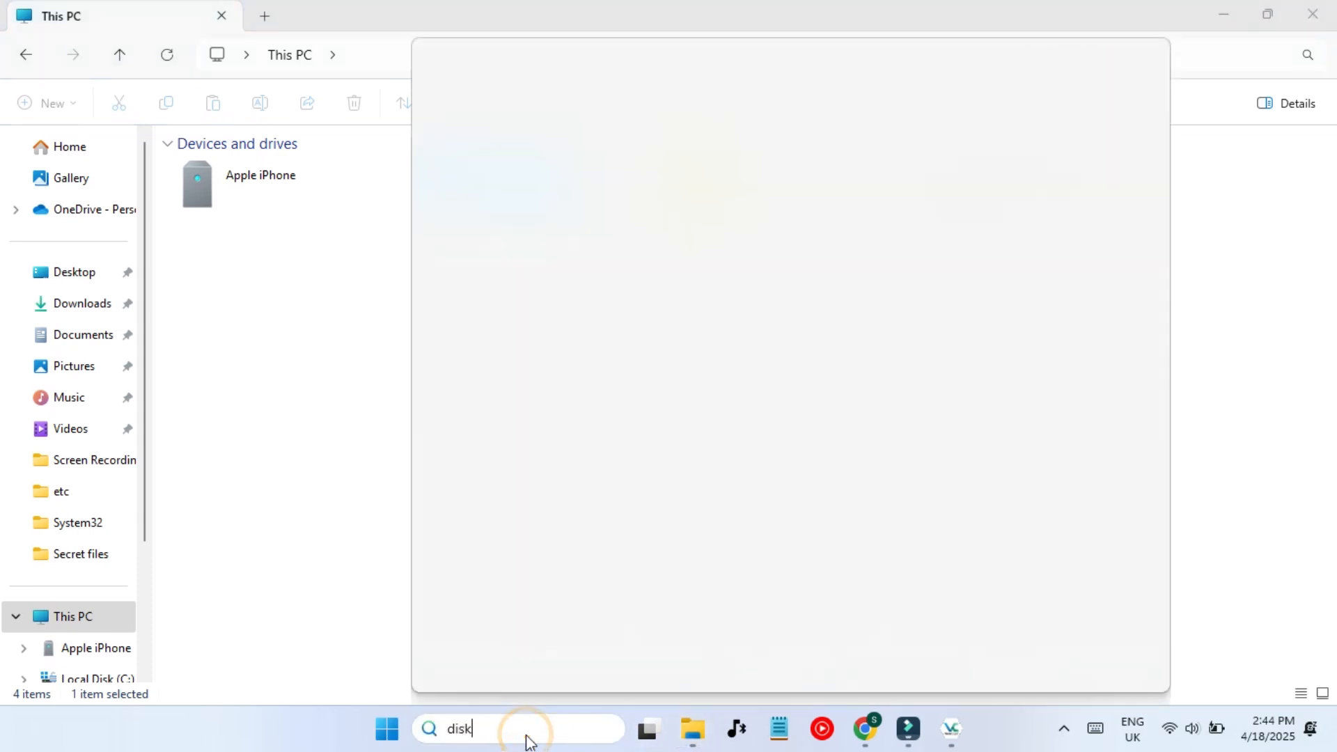
text( ma])
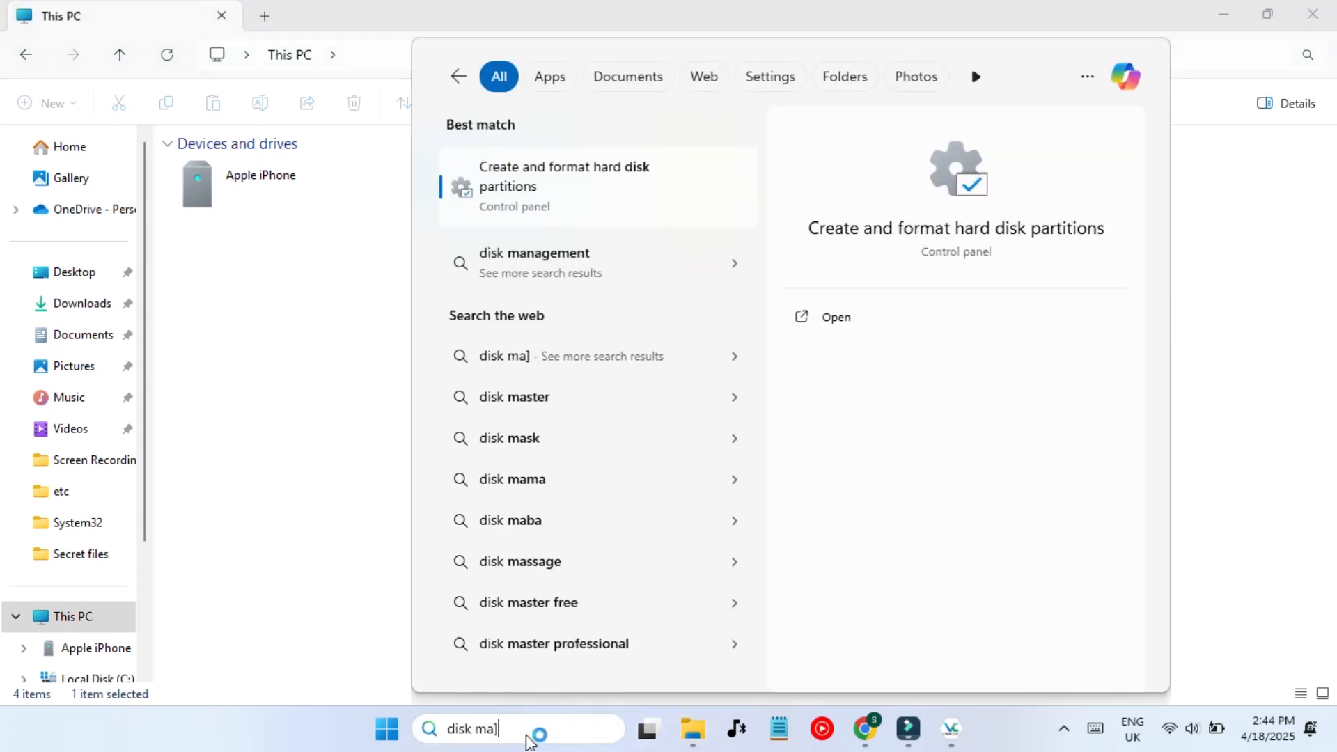
key(Return)
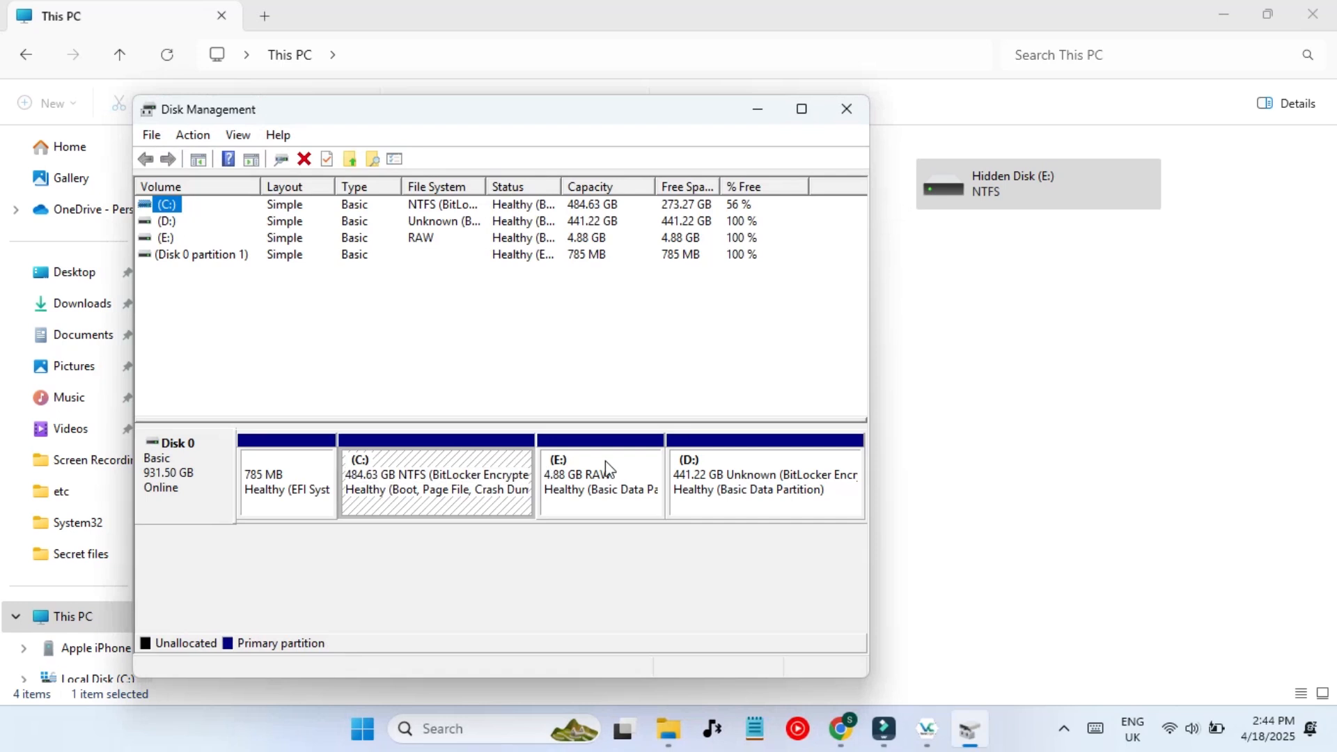
click(568, 486)
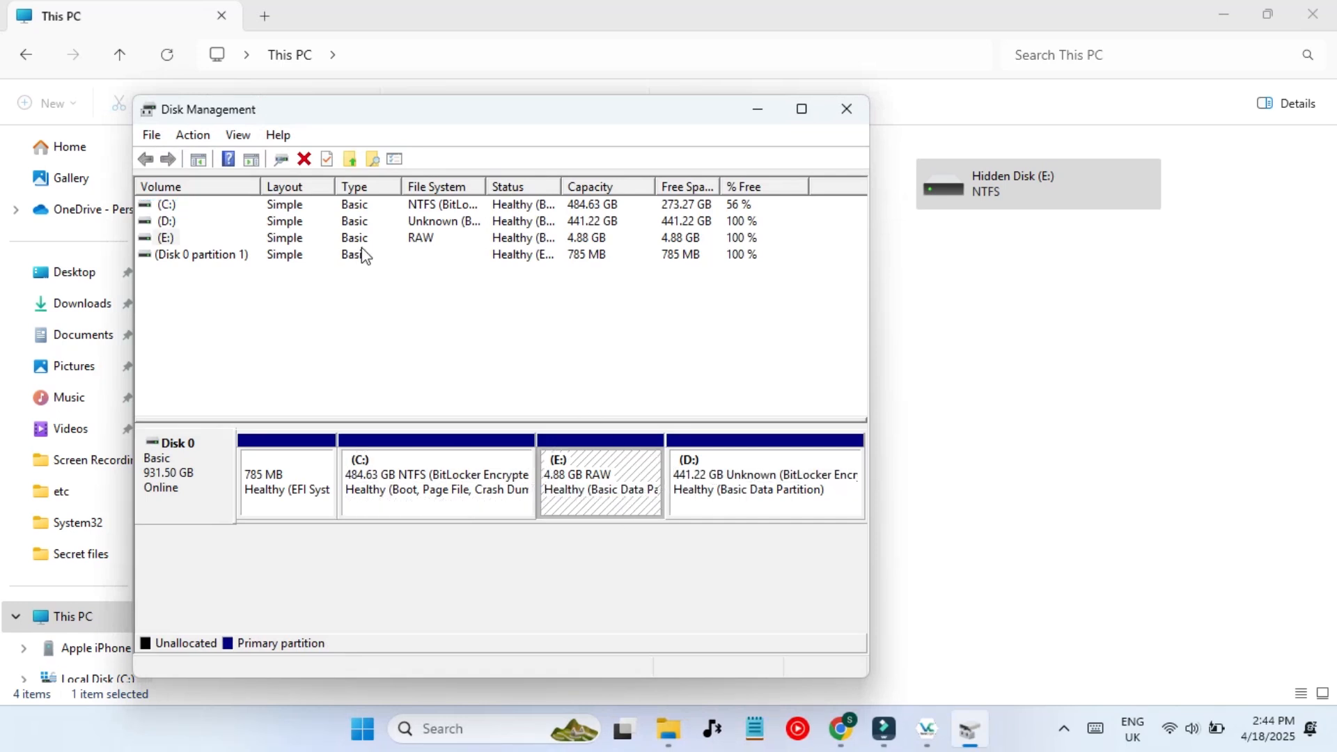
click(524, 240)
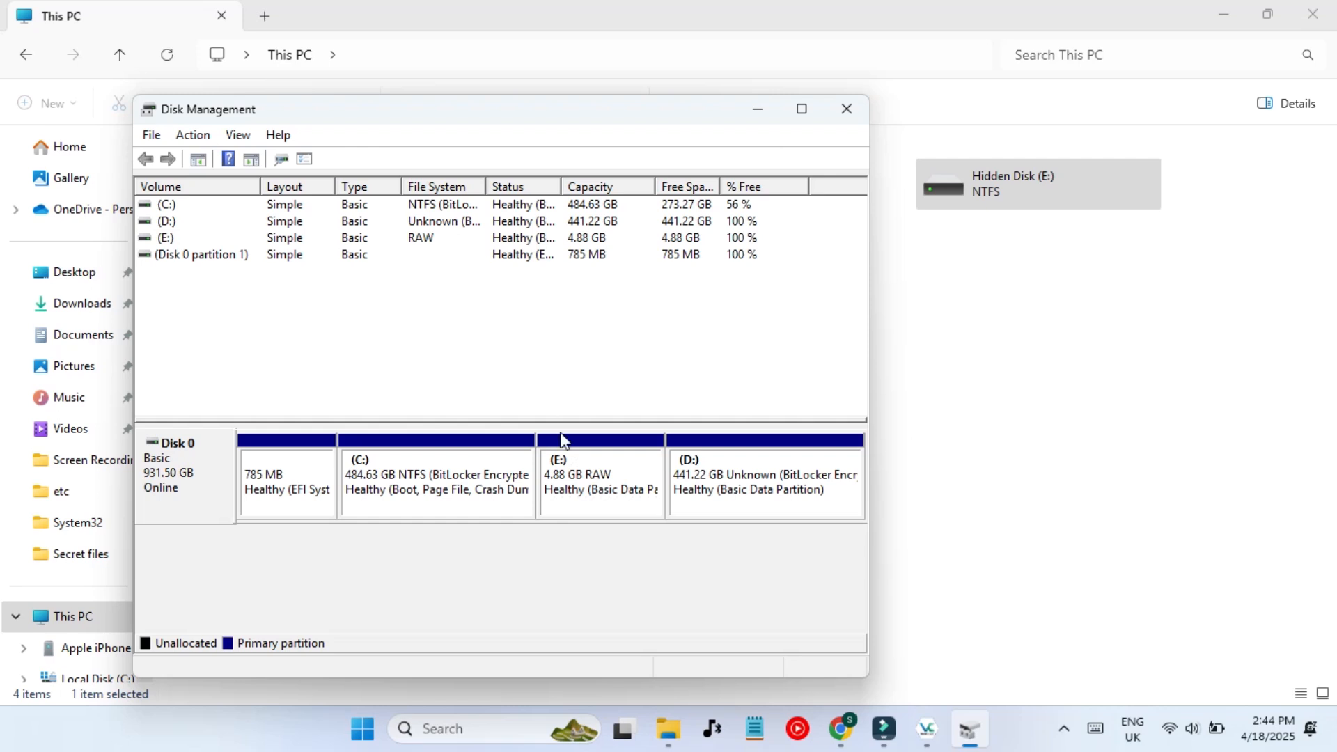
click(605, 491)
- Remove the E: drive letter from the partition and confirm
right_click(608, 491)
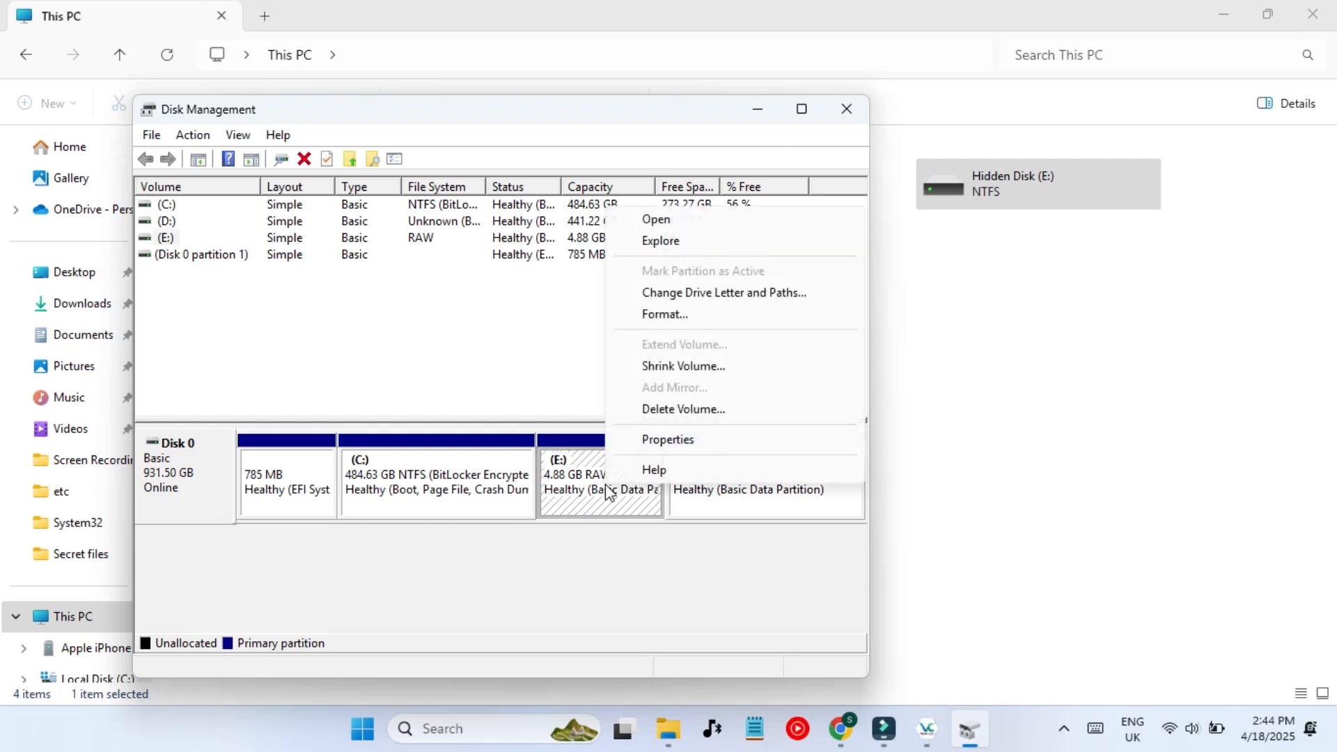
click(707, 293)
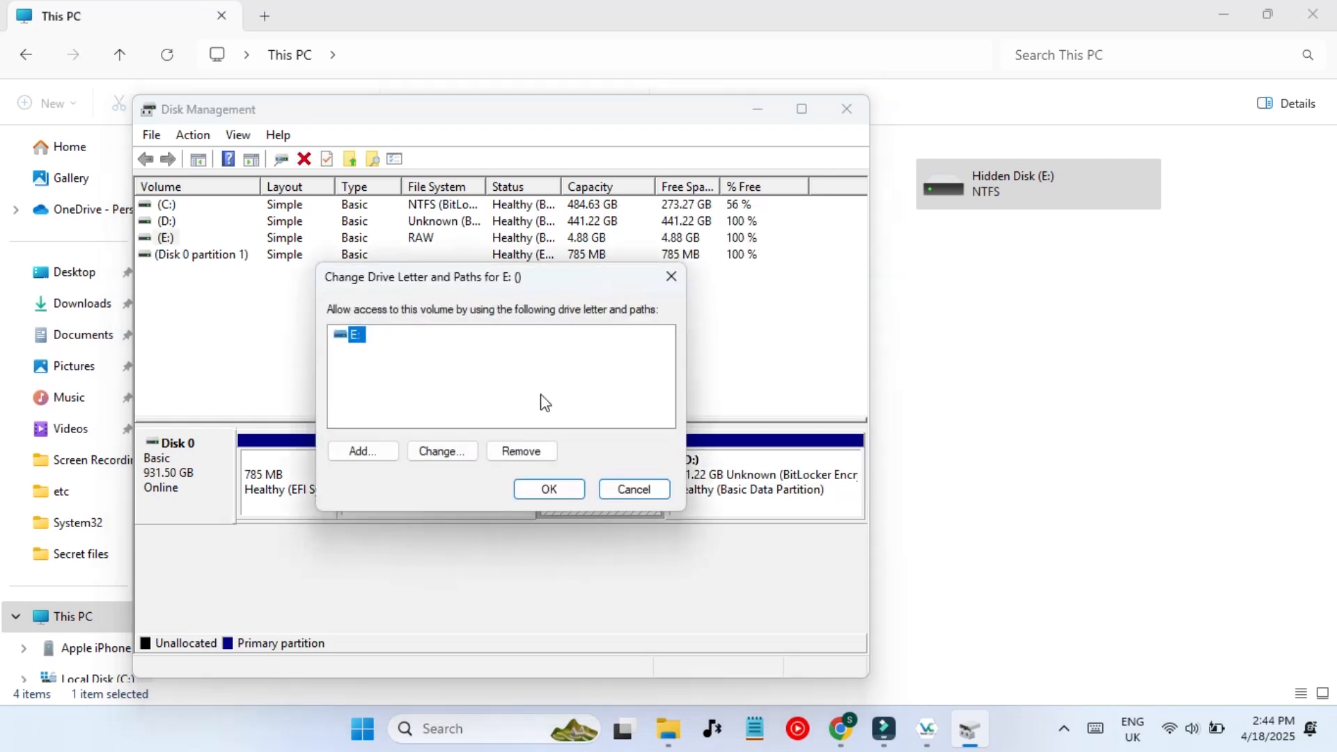
click(526, 452)
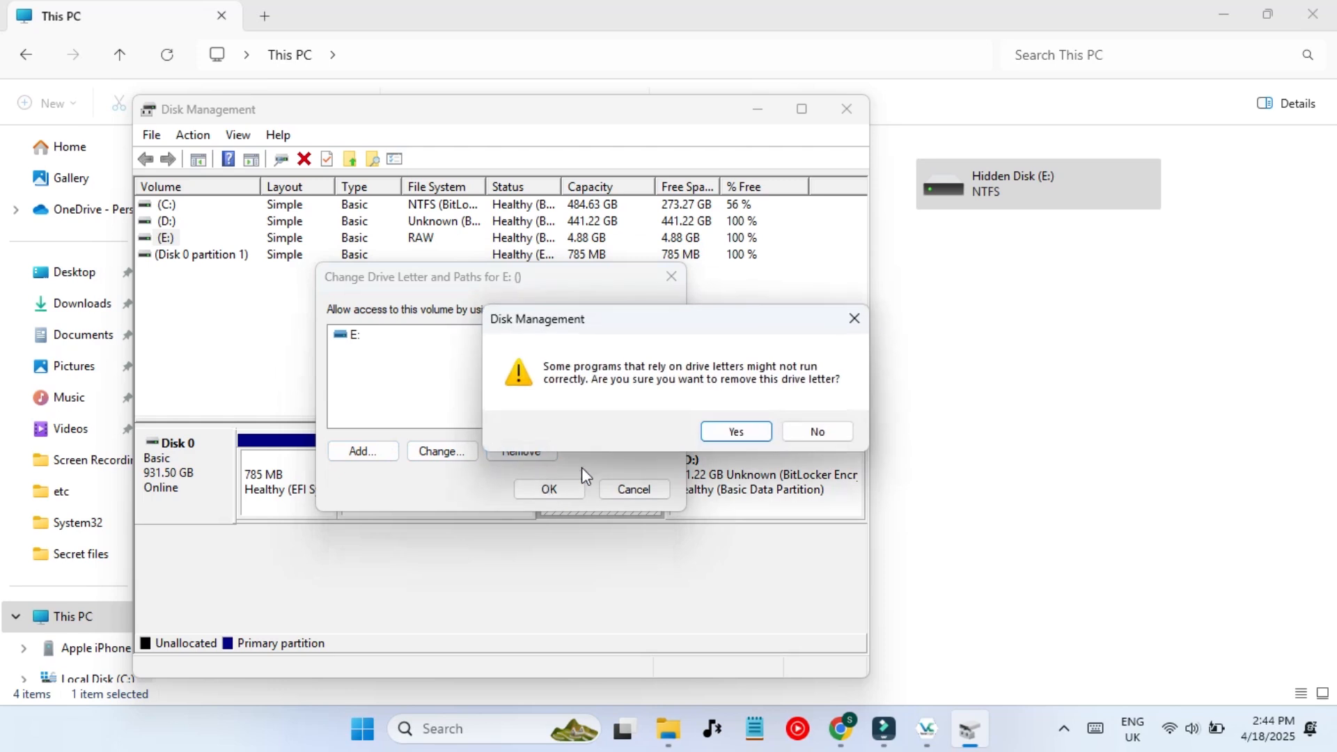
click(721, 432)
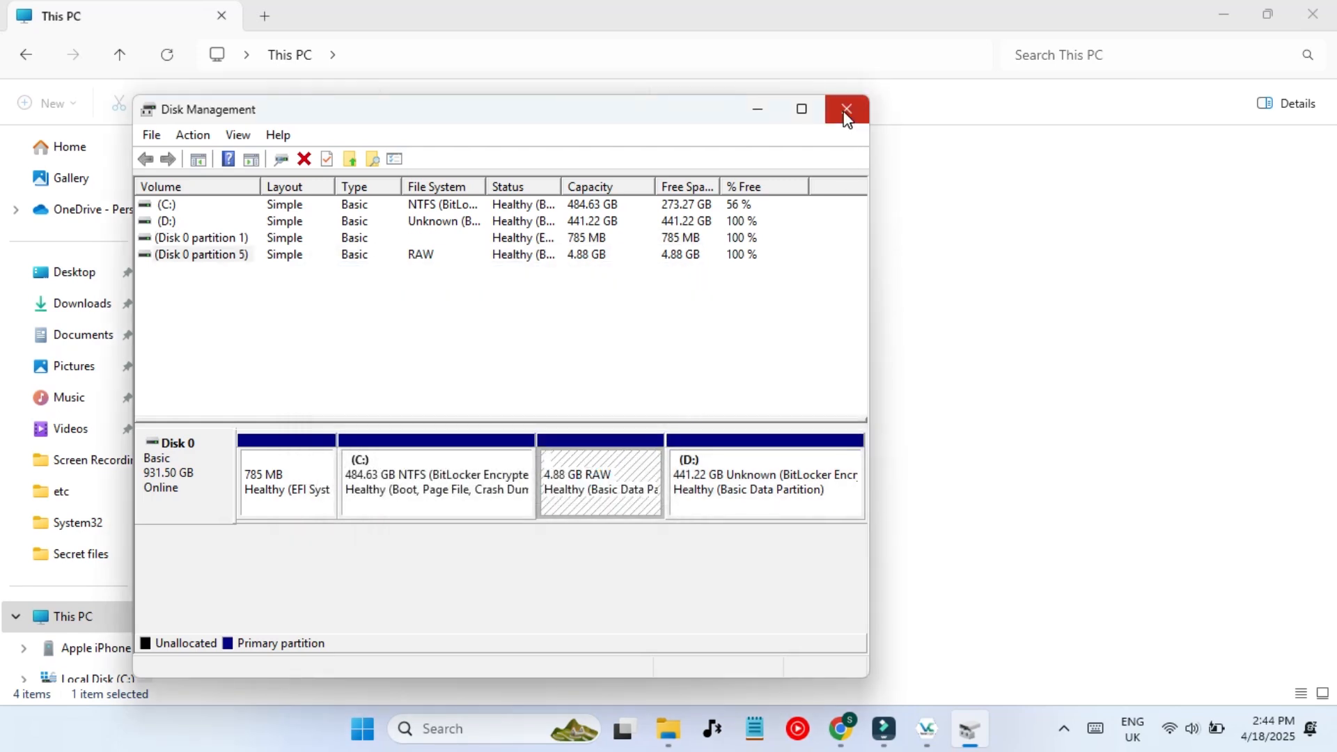
- Close Disk Management, refresh This PC to confirm E: is gone, and close Explorer
right_click(566, 495)
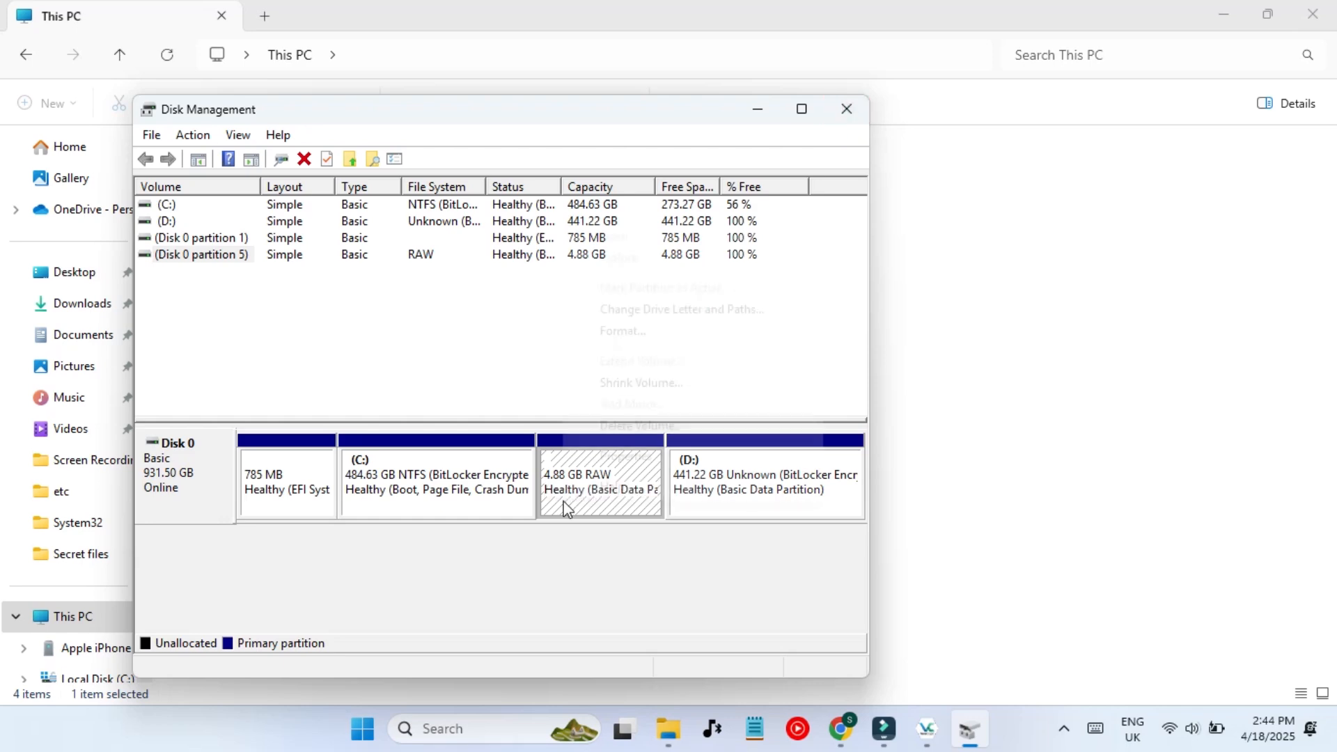
click(533, 356)
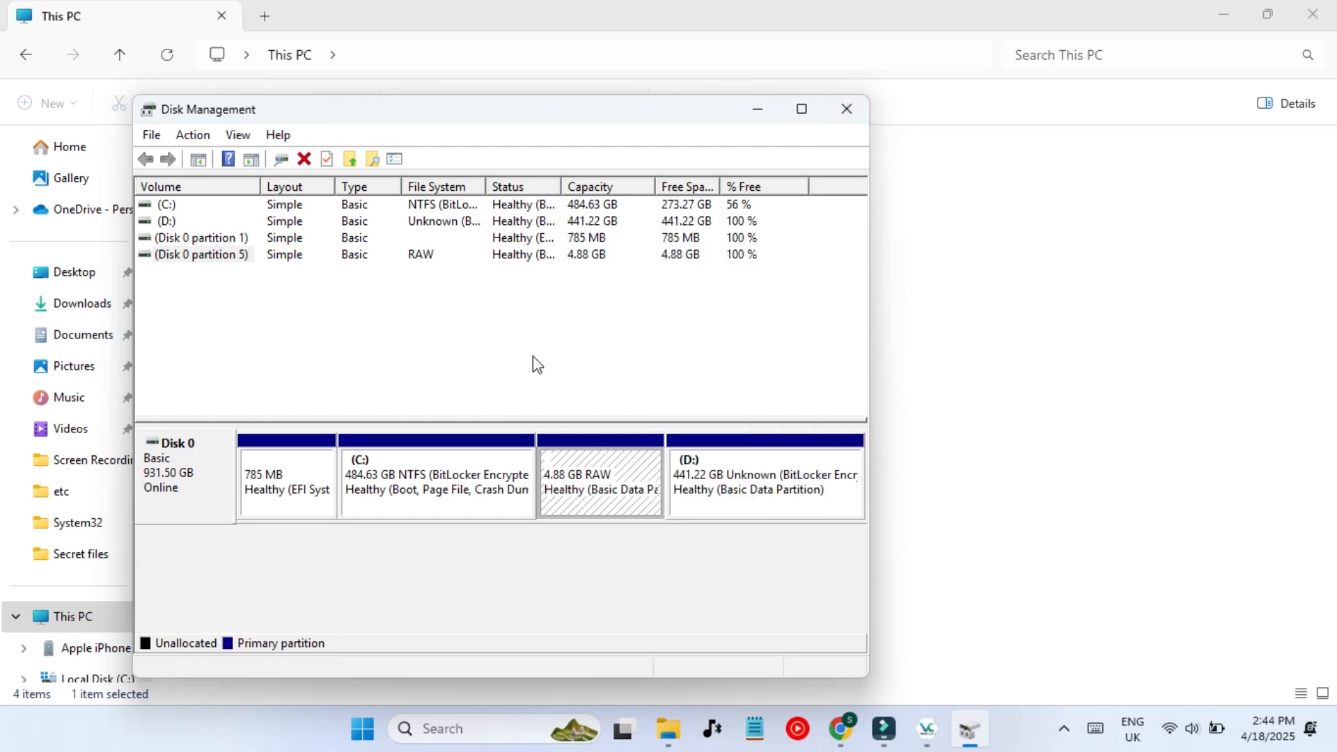
click(845, 111)
click(770, 275)
click(167, 55)
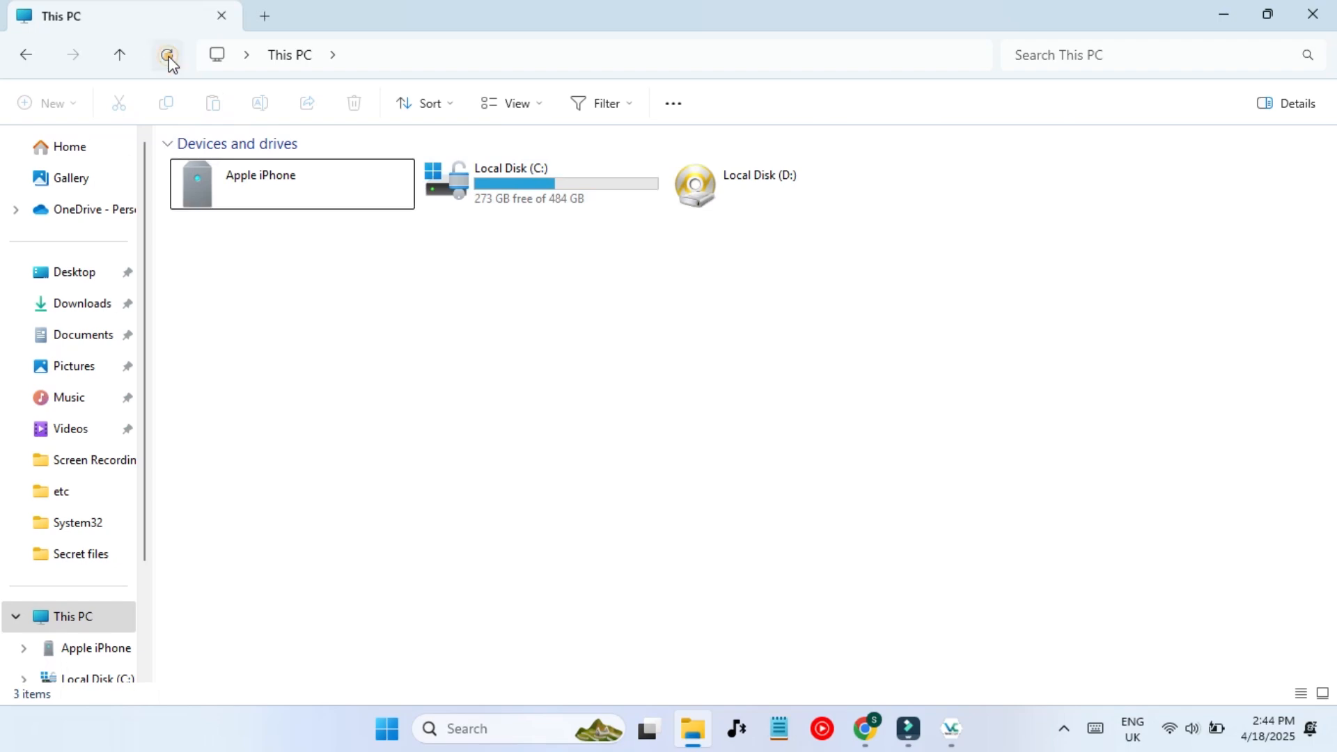
click(944, 217)
click(1306, 9)
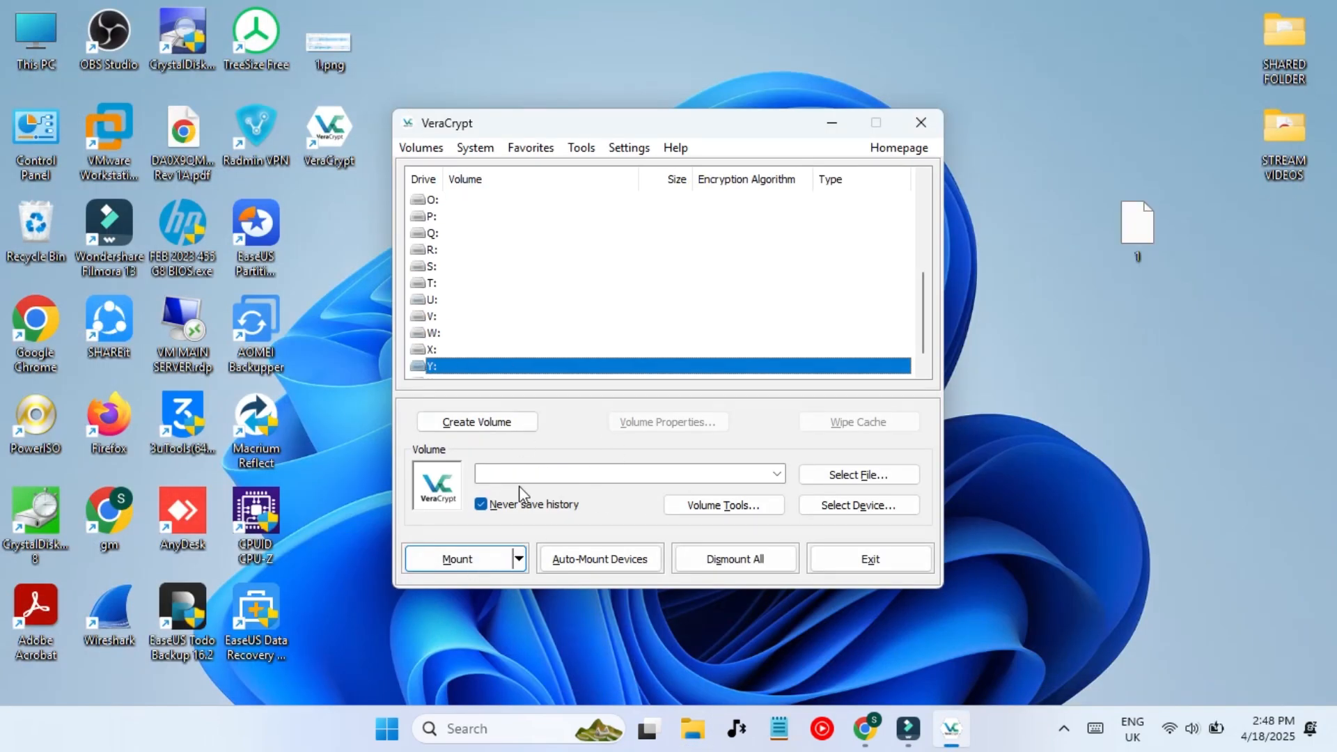
- Start a new encrypted file container of the hidden volume type, keeping normal mode
click(462, 421)
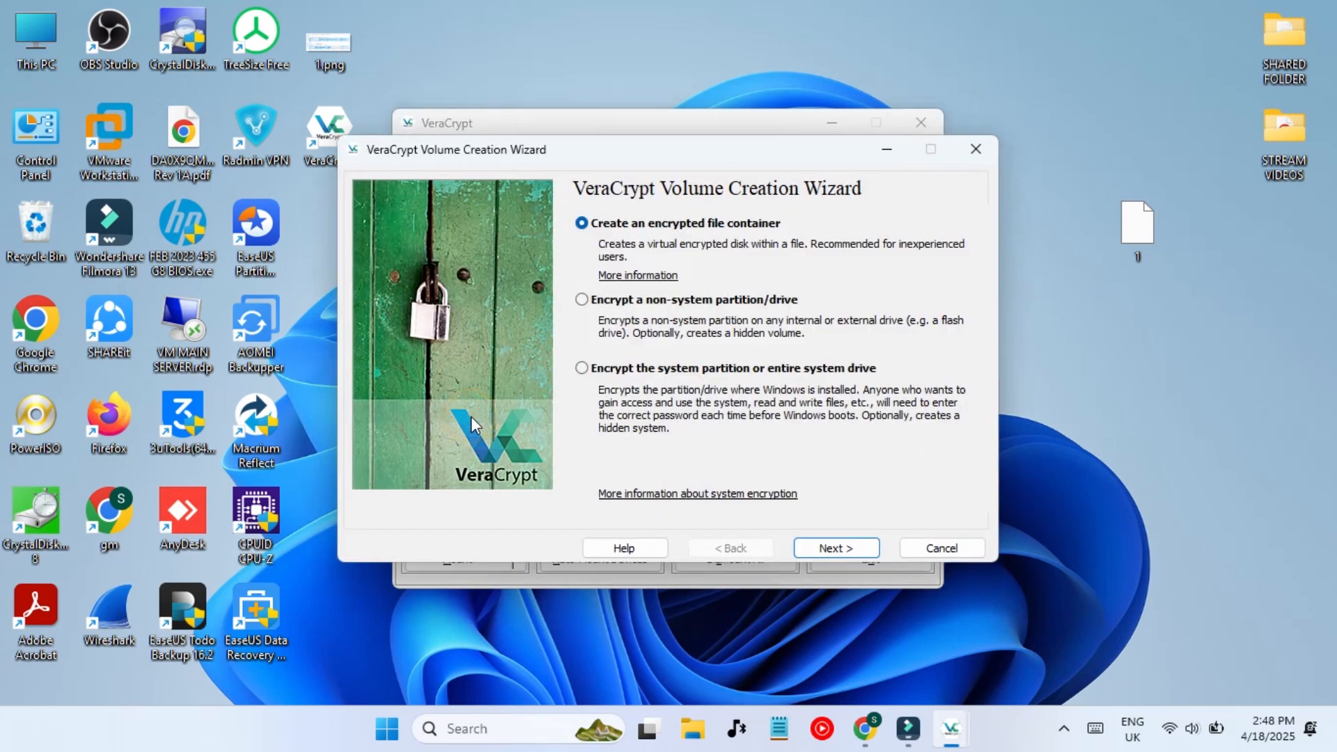
click(655, 301)
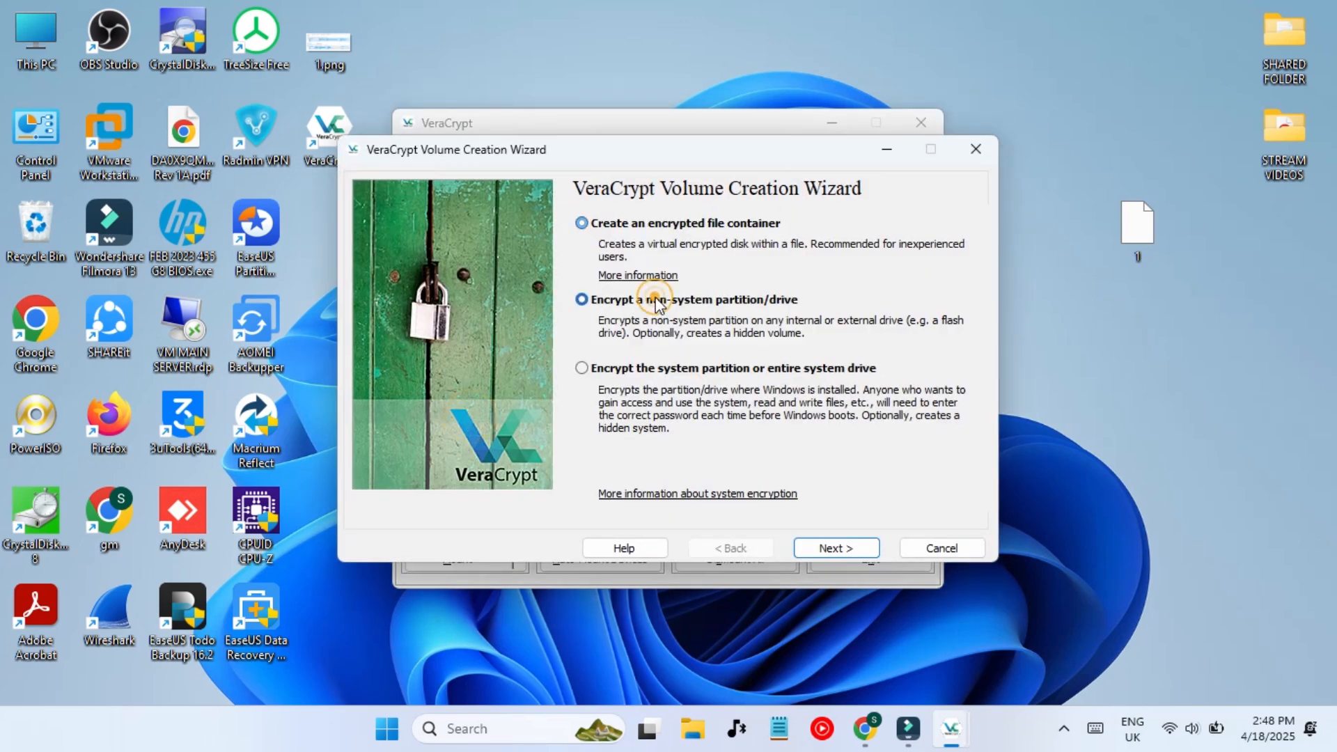
click(688, 226)
click(823, 549)
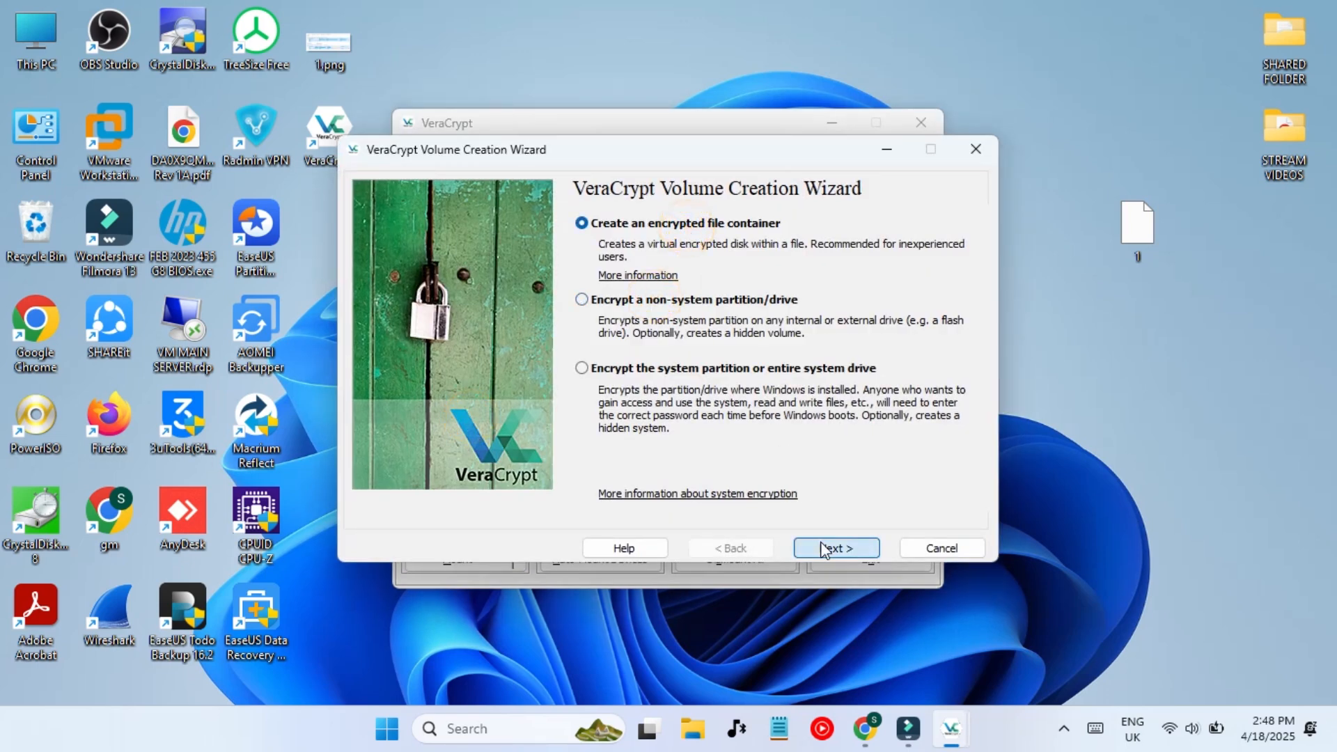
click(824, 550)
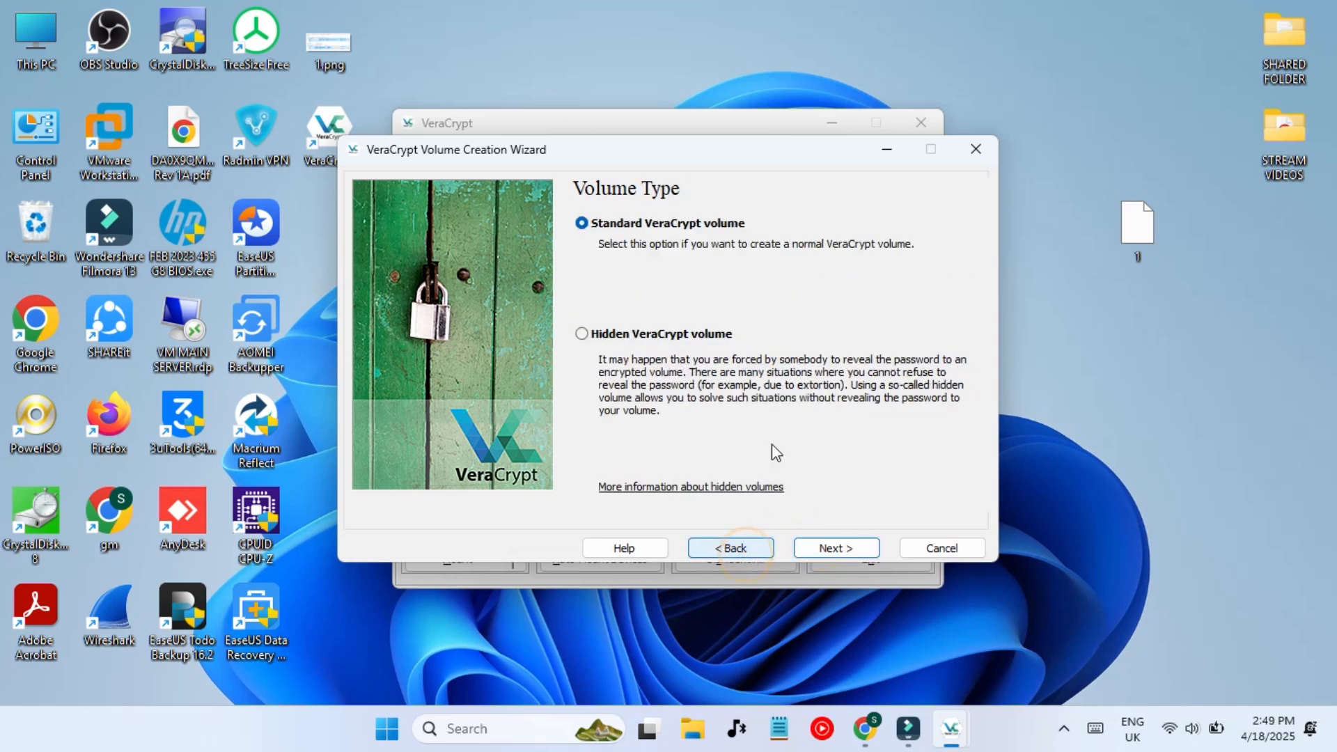
click(667, 340)
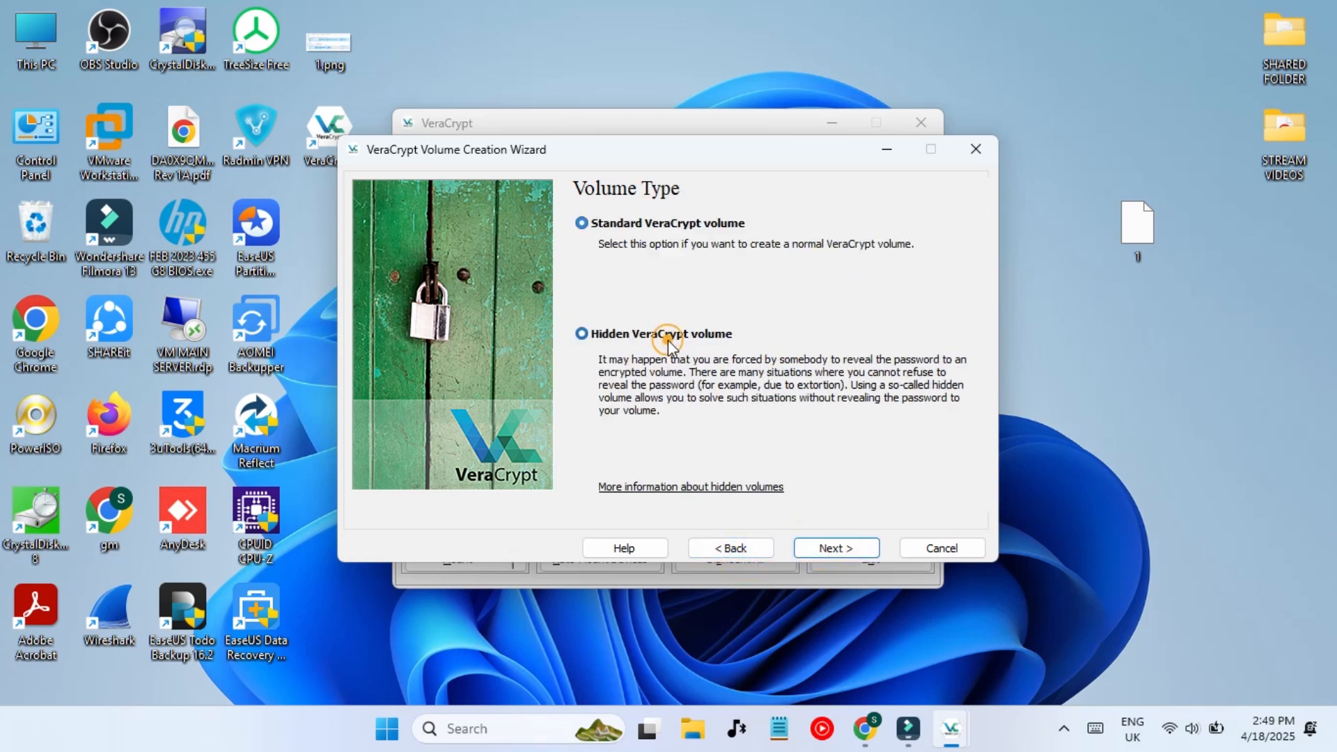
click(821, 550)
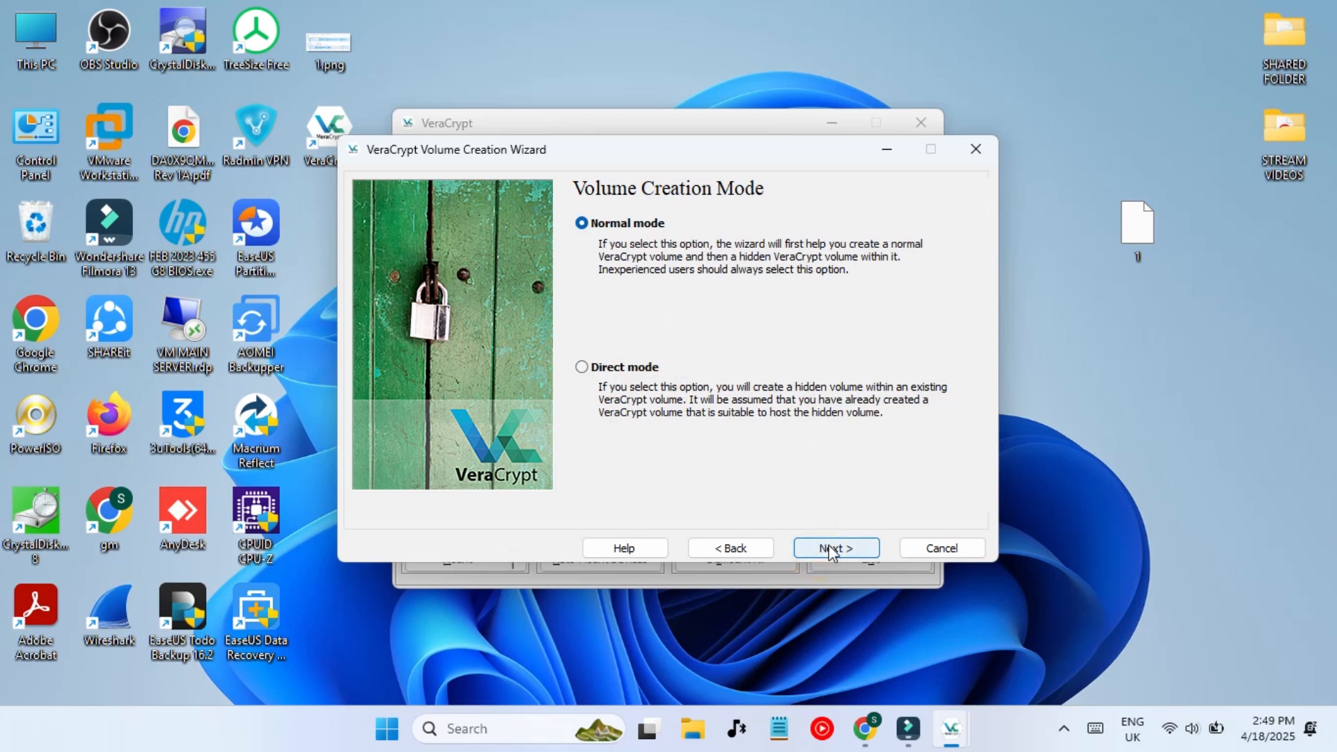
click(831, 550)
- Set the container location to a new file named 'TXT FILE' on the Desktop
click(821, 230)
click(816, 230)
click(854, 232)
click(851, 230)
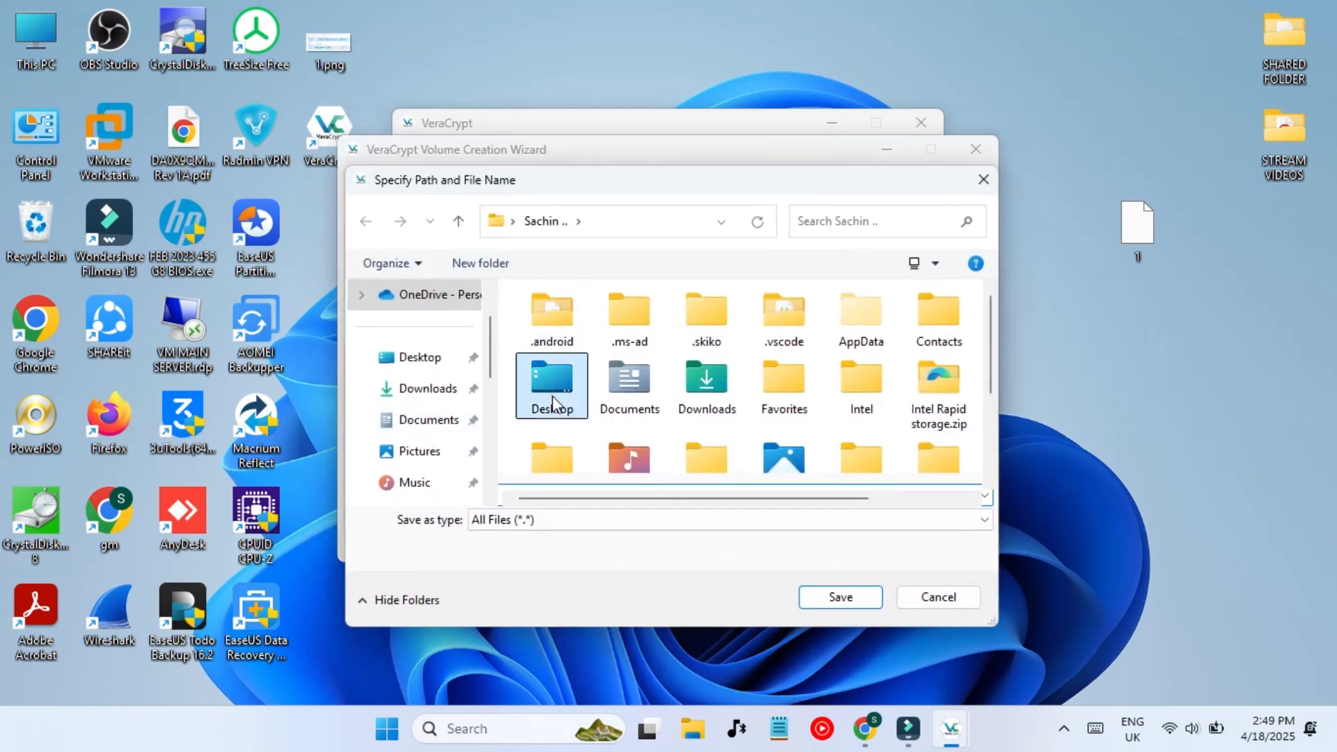
double_click(553, 390)
click(559, 522)
click(560, 521)
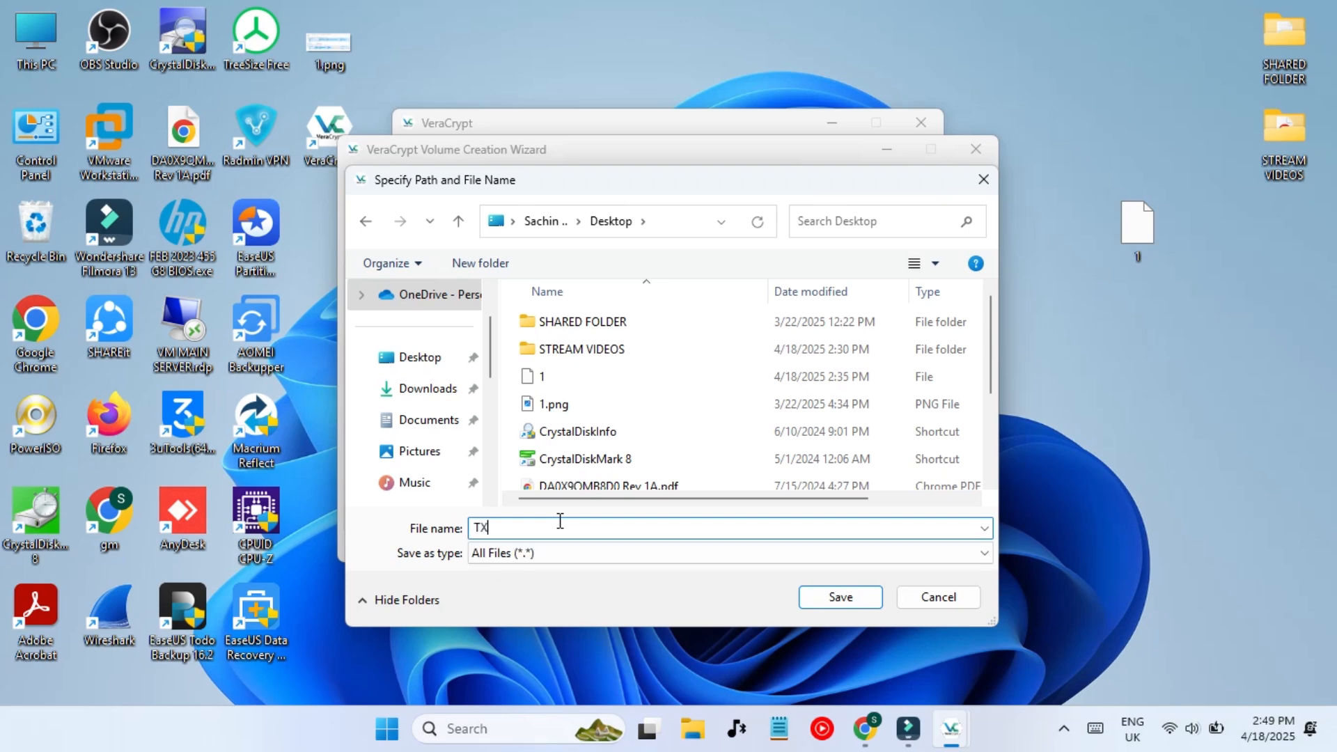
text(TXT FILE)
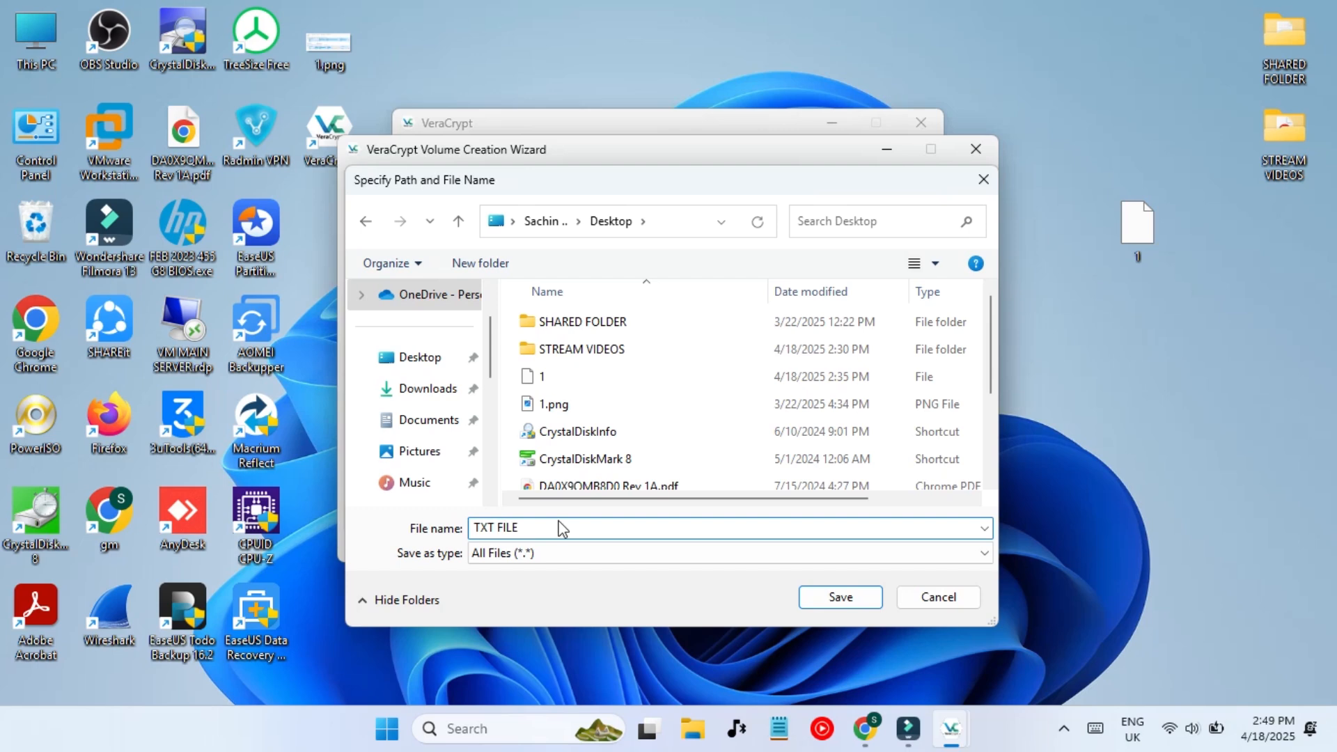
key(Return)
click(832, 549)
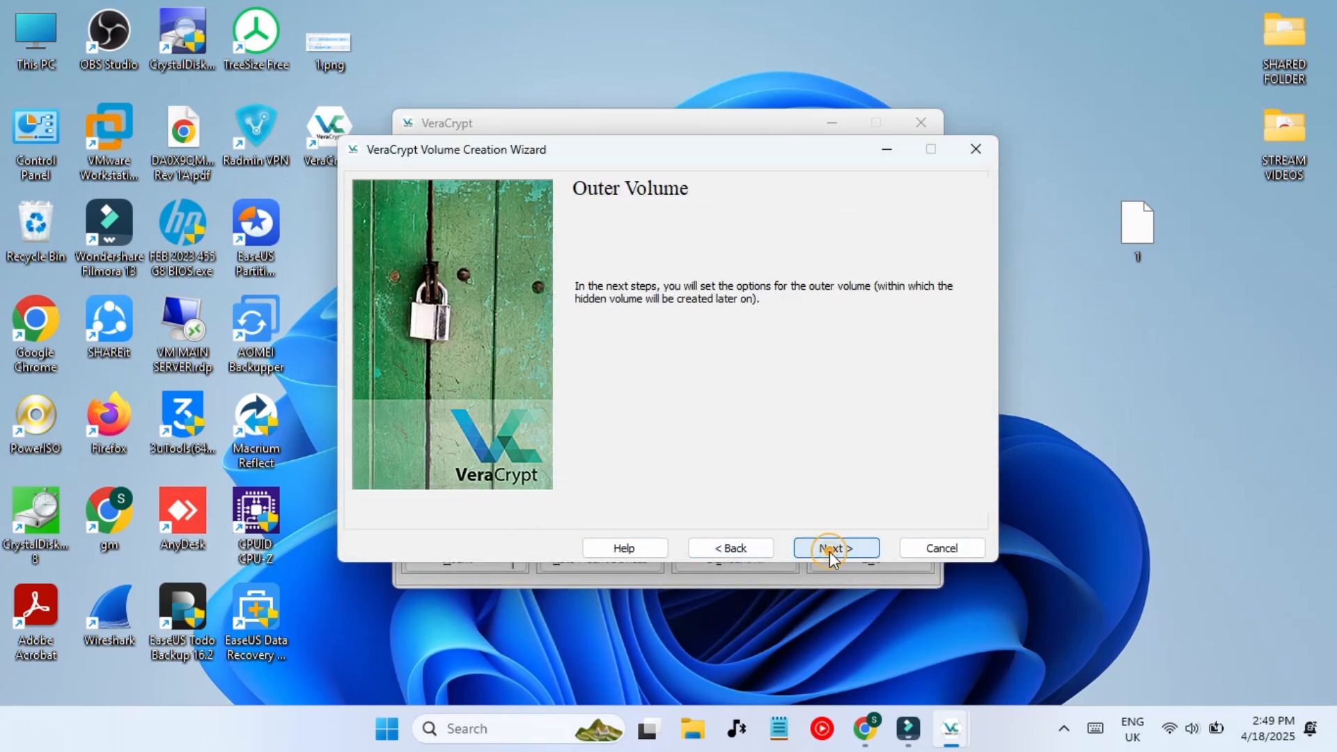
- Keep AES and SHA-512 for the outer volume and set its size to 2 GB
click(839, 549)
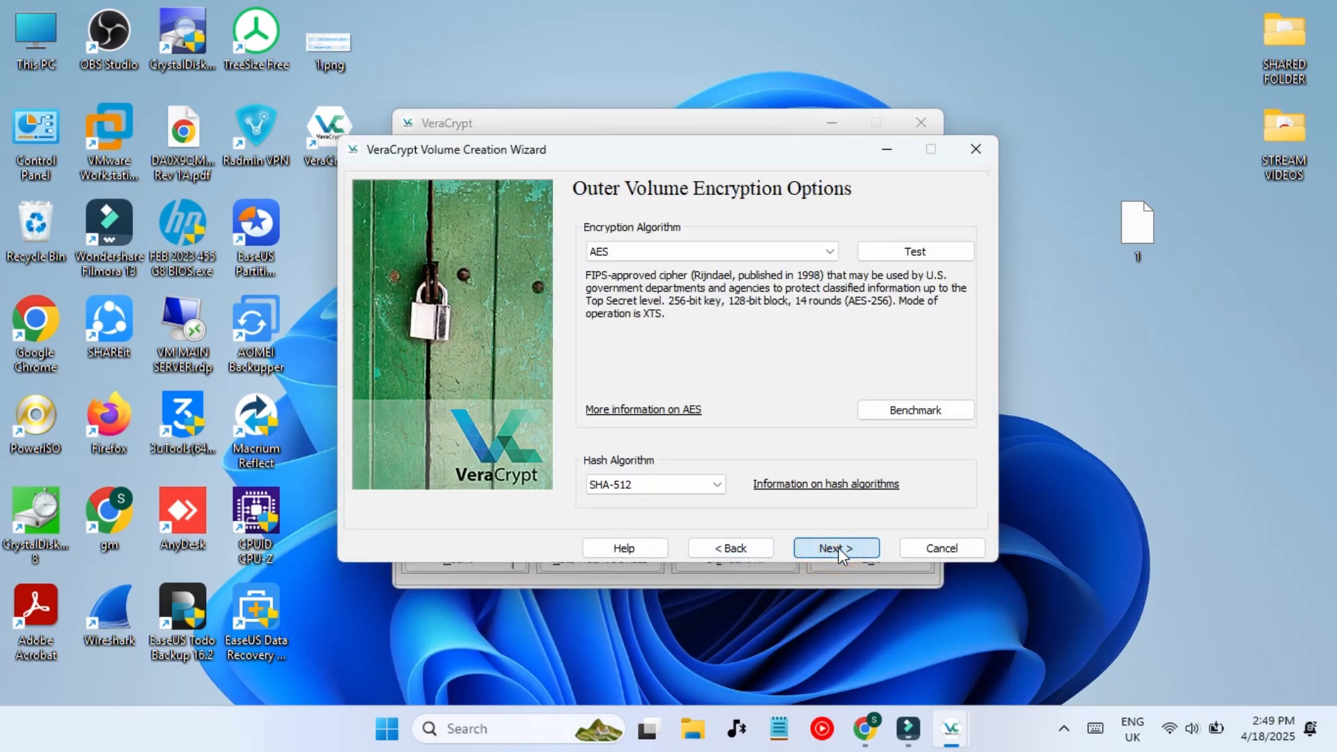
click(840, 549)
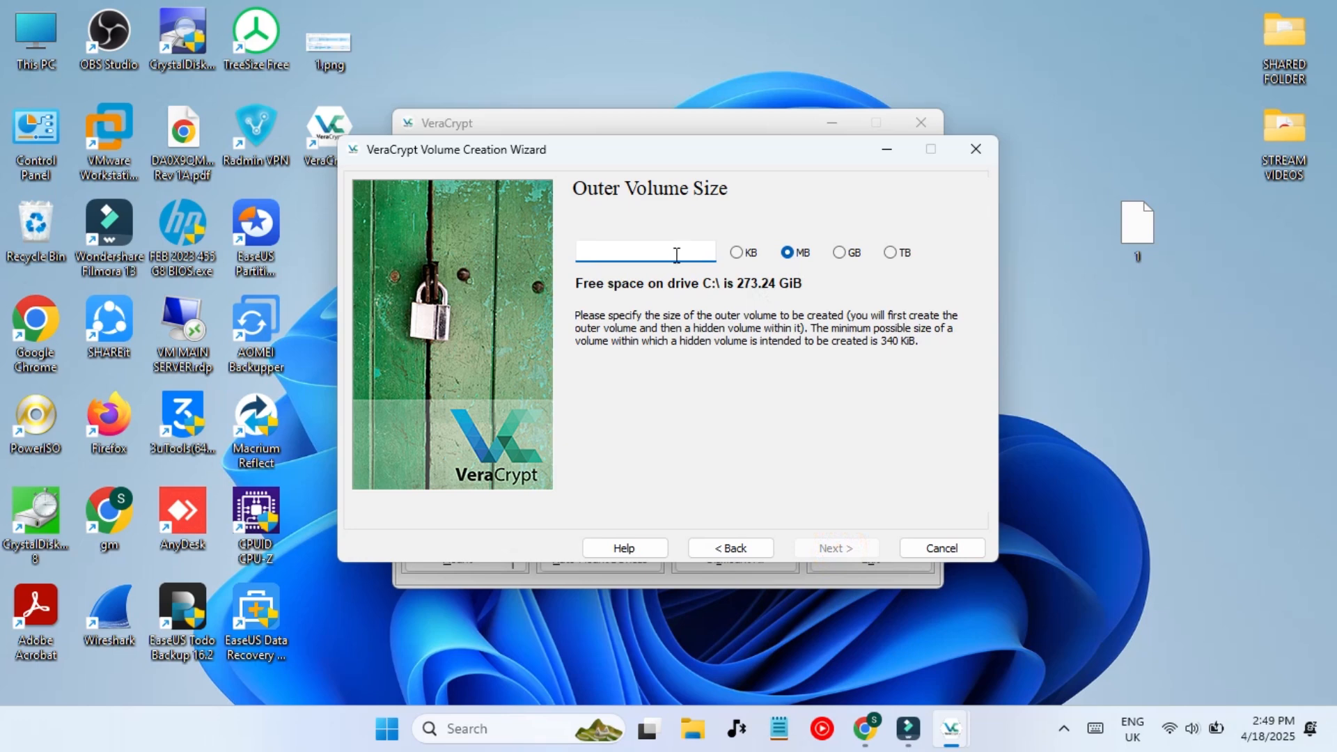
text(2)
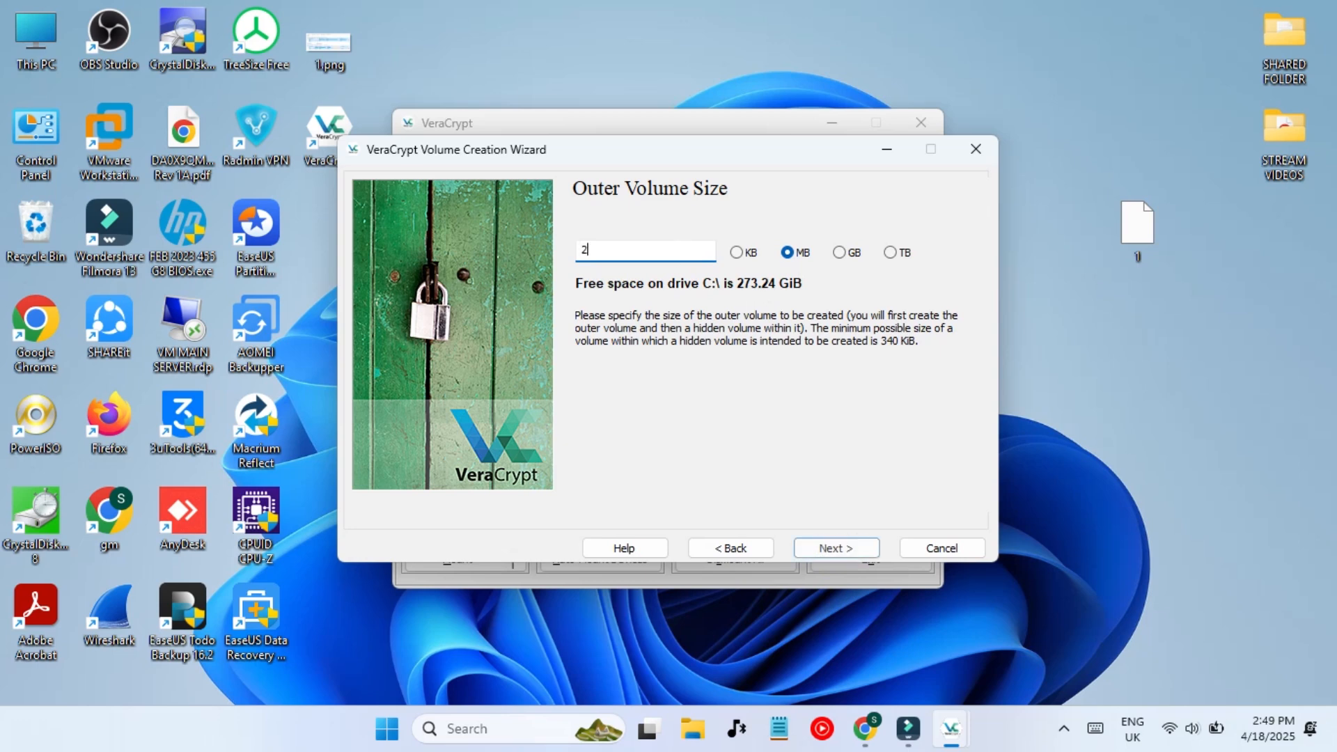
click(835, 253)
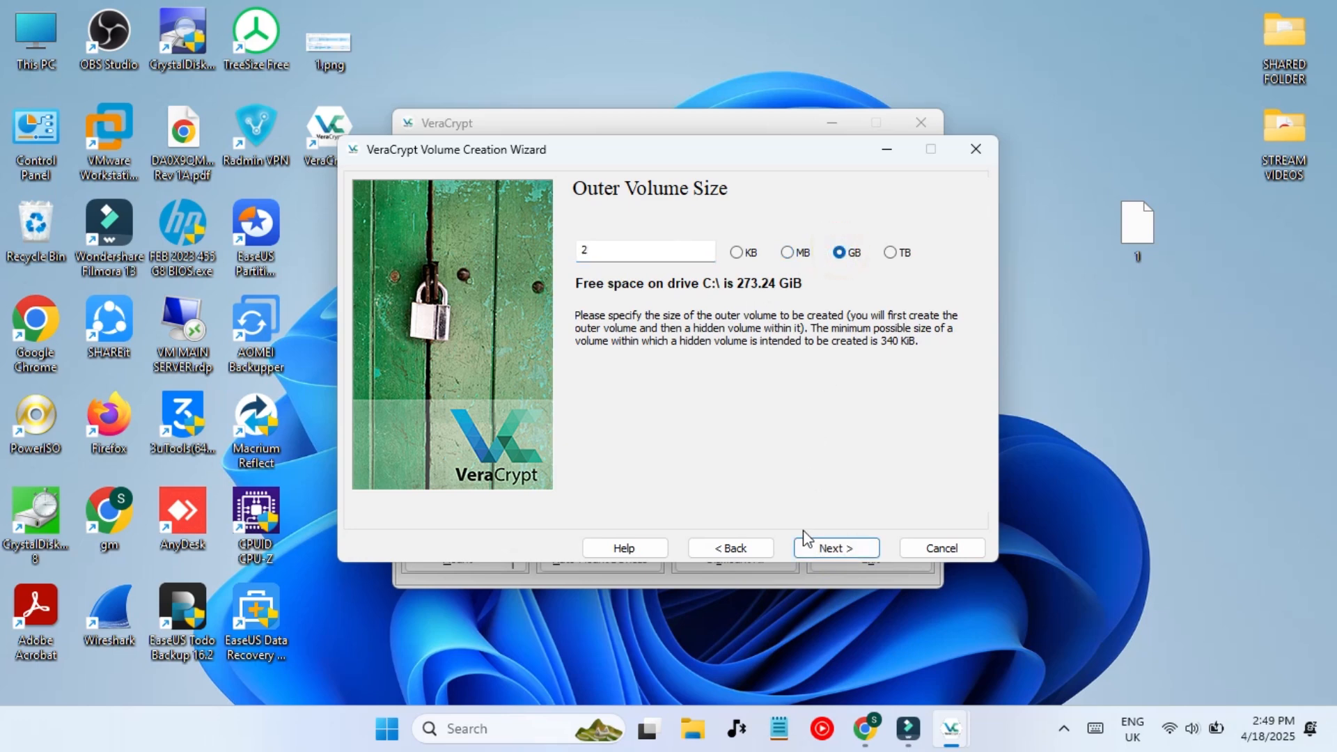
click(816, 550)
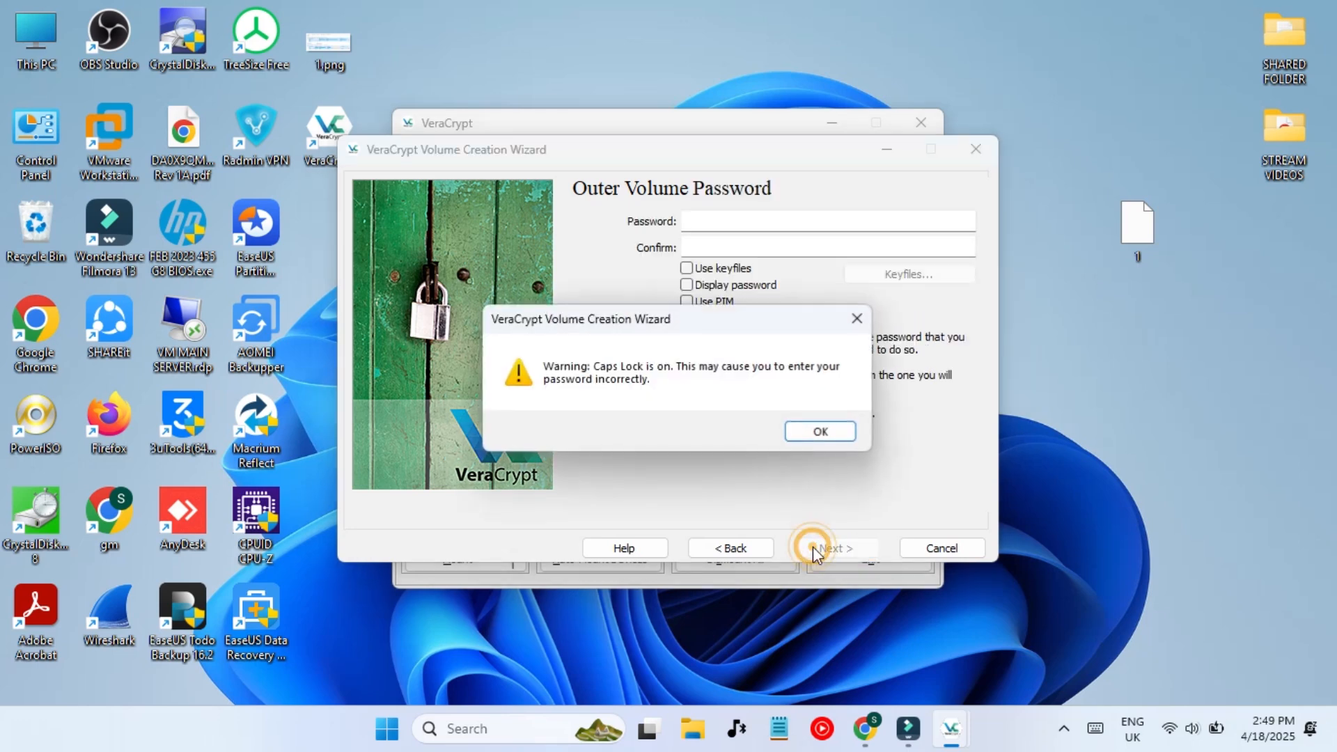
- Enter and confirm the outer volume password, accepting the short-password warning
click(799, 433)
click(778, 203)
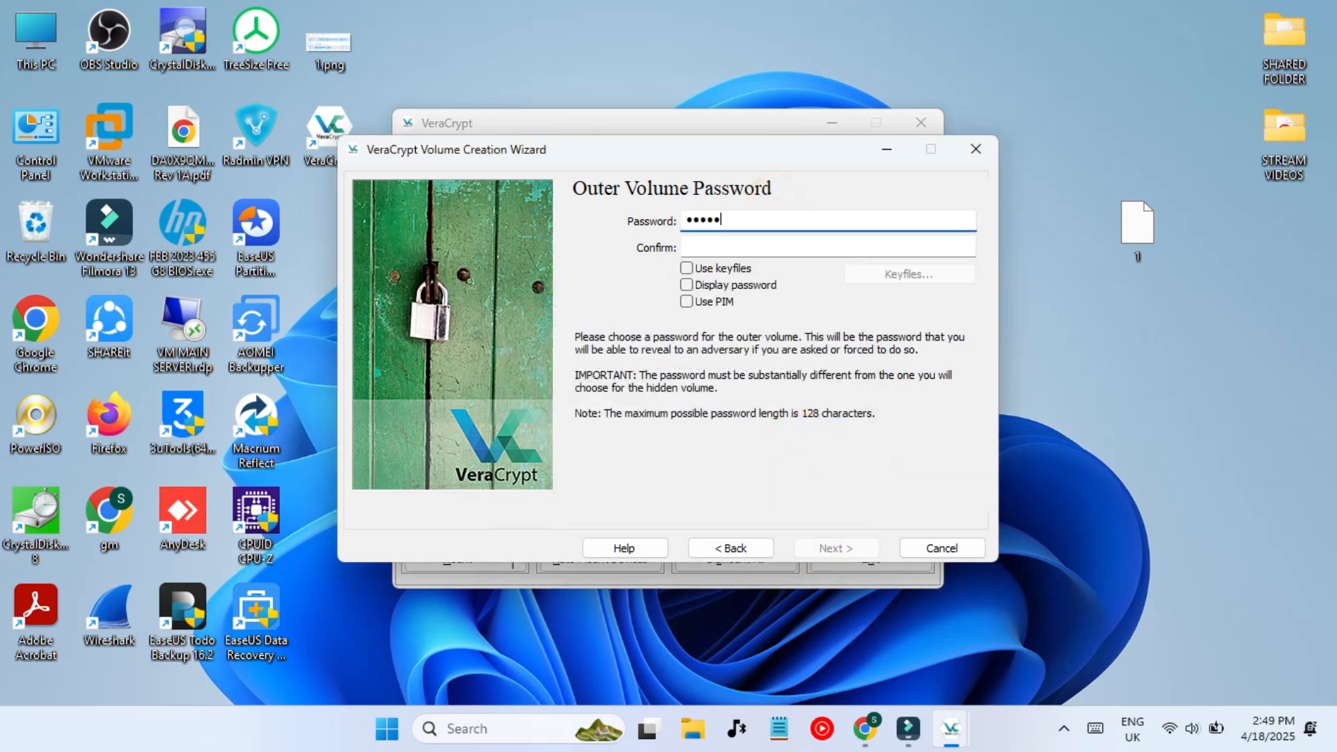
click(826, 250)
text(a)
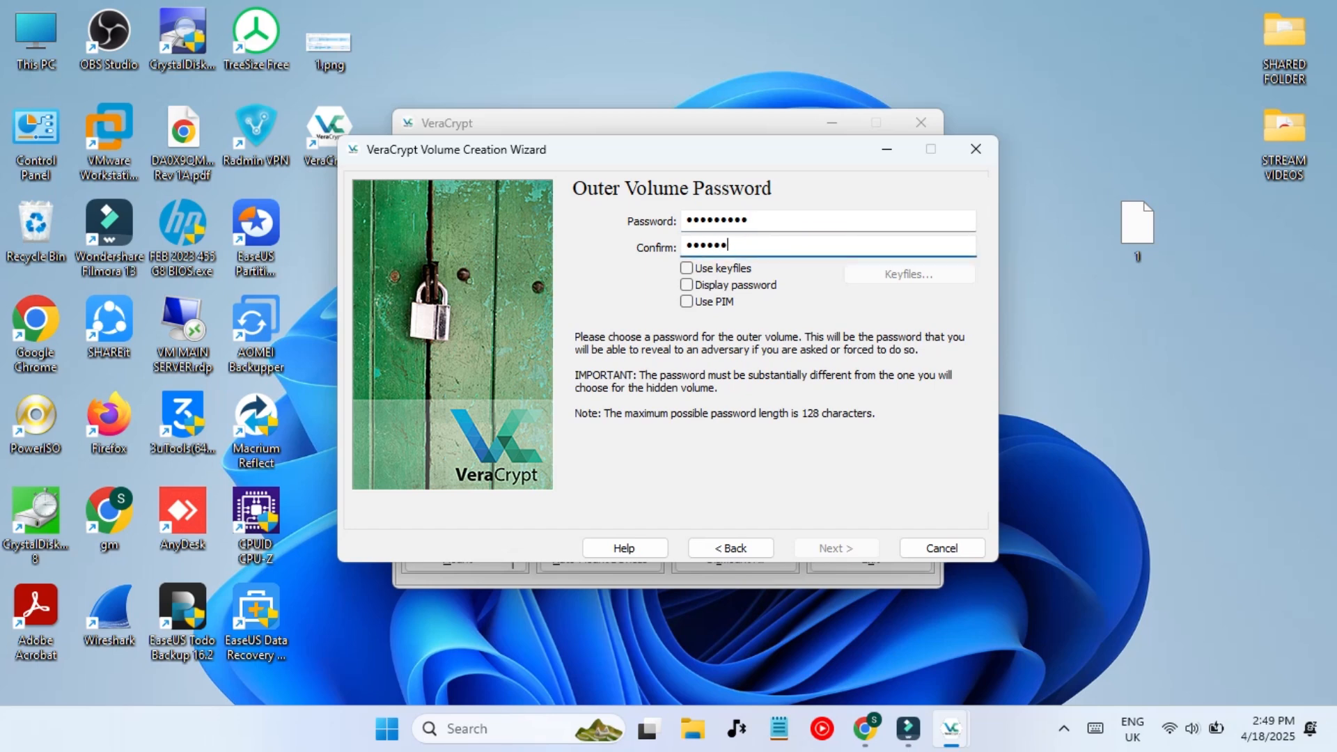
key(Return)
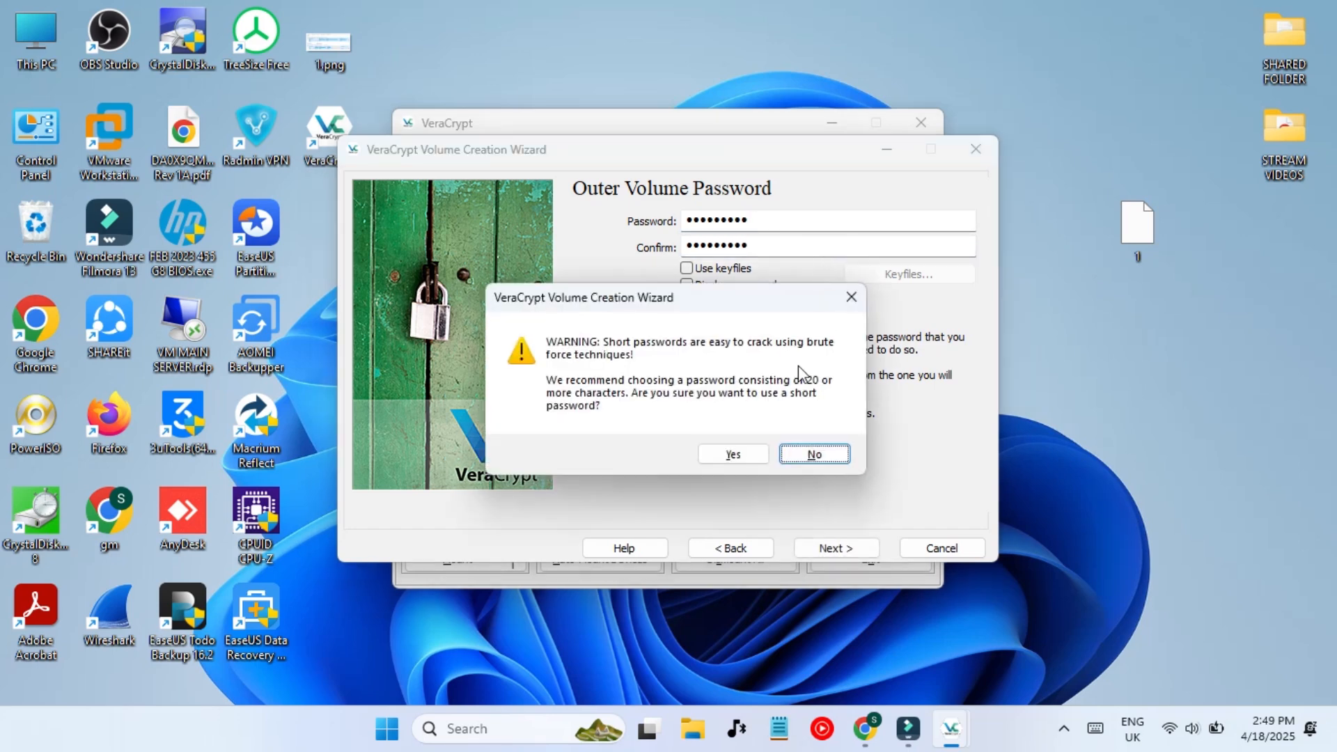
click(734, 456)
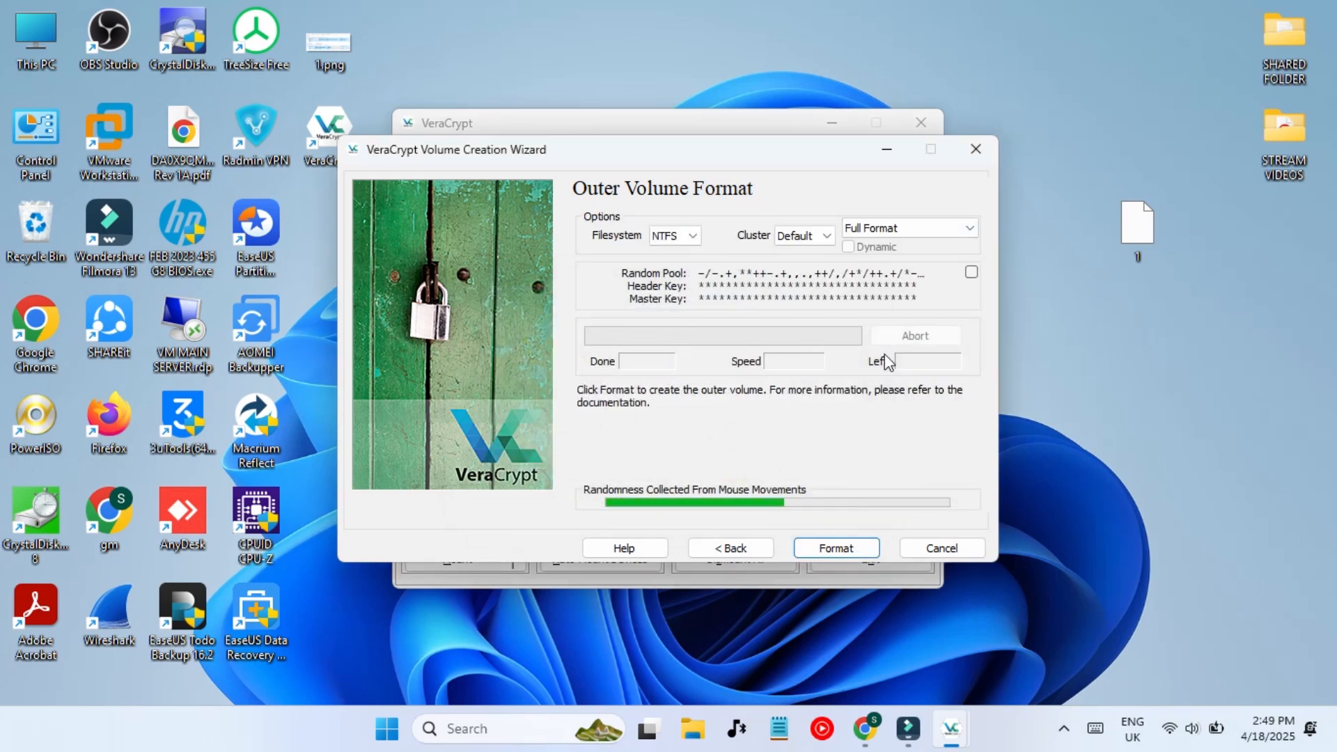
- Format the outer volume as NTFS and let it be scanned for hidden-volume space
click(853, 548)
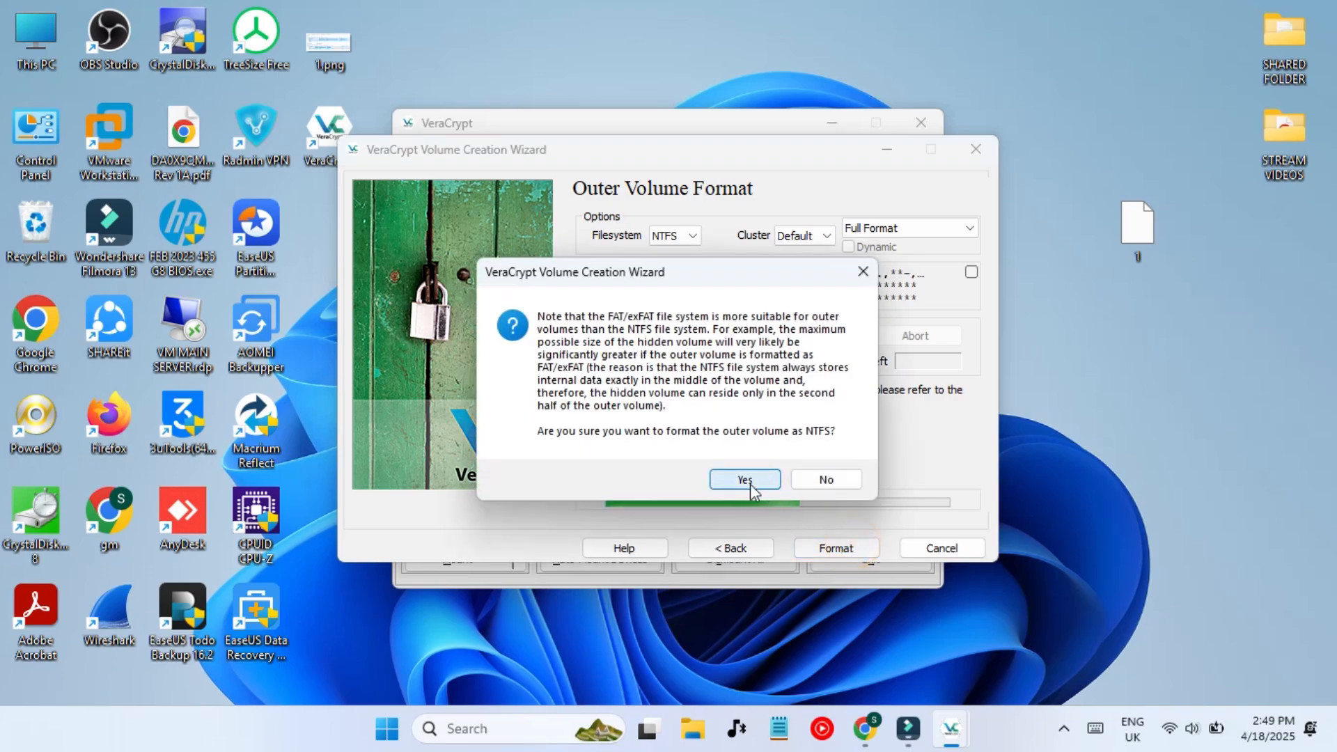
click(753, 483)
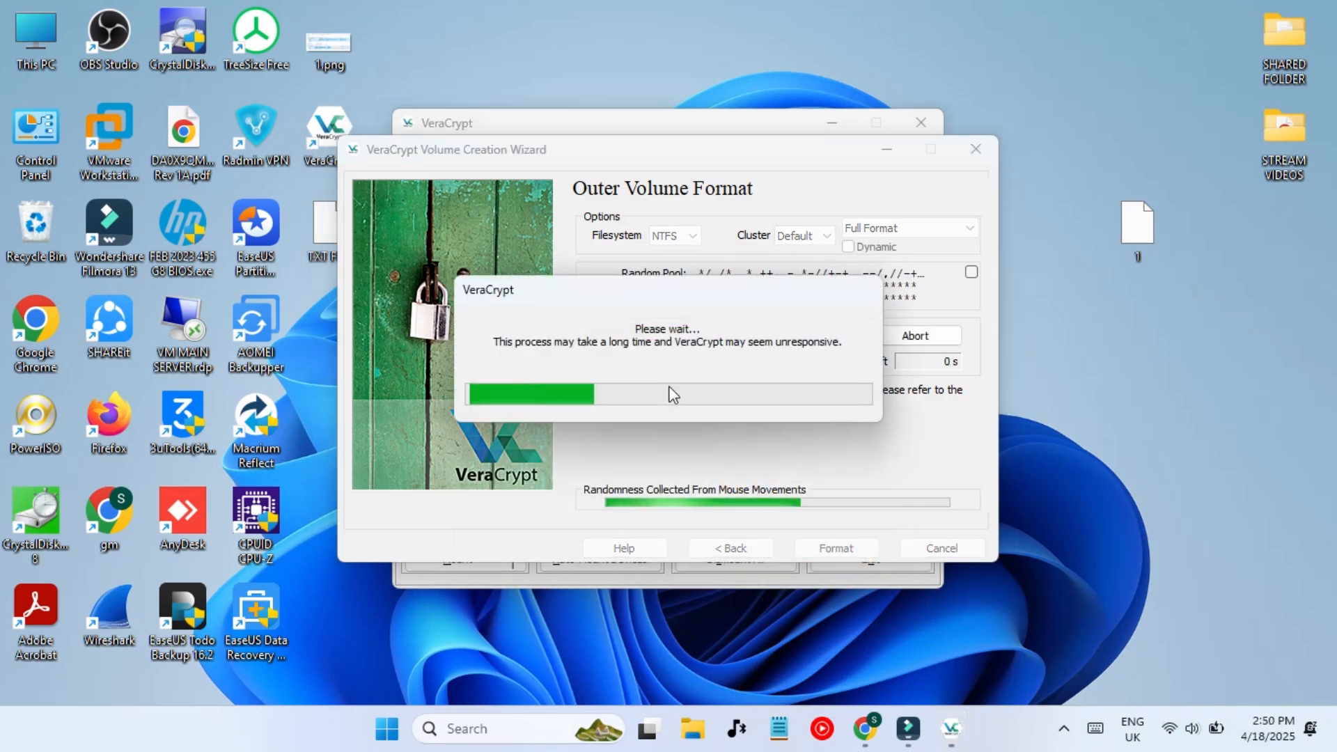
drag(323, 233, 1150, 327)
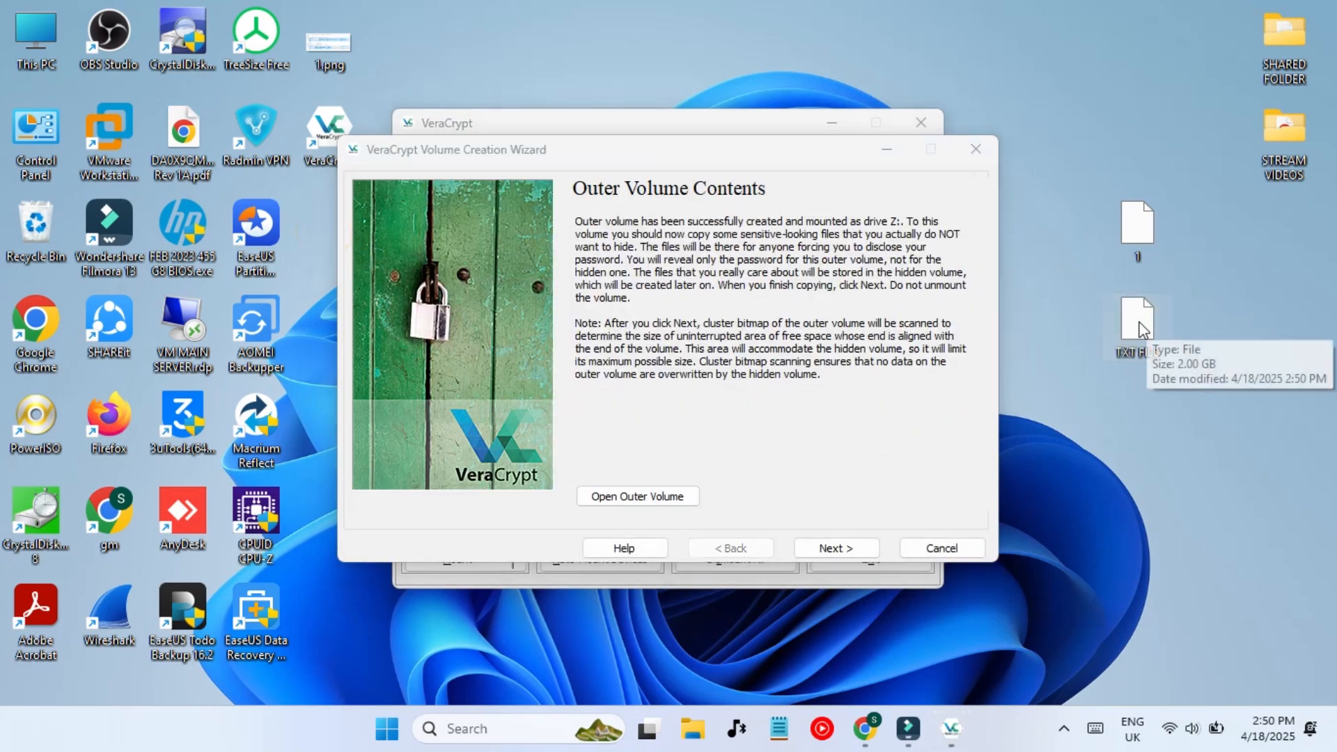
click(825, 550)
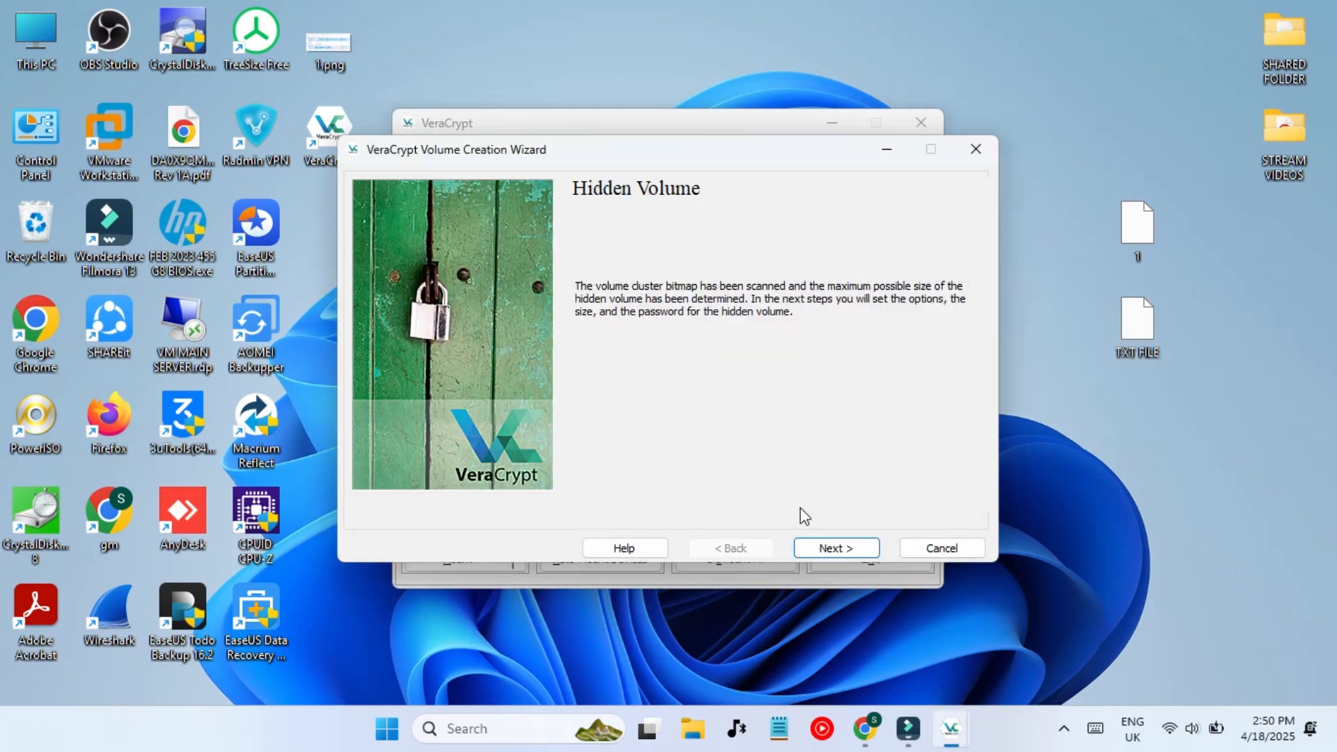
- Keep AES and SHA-512 for the hidden volume and set its size to 1200 MB
click(825, 551)
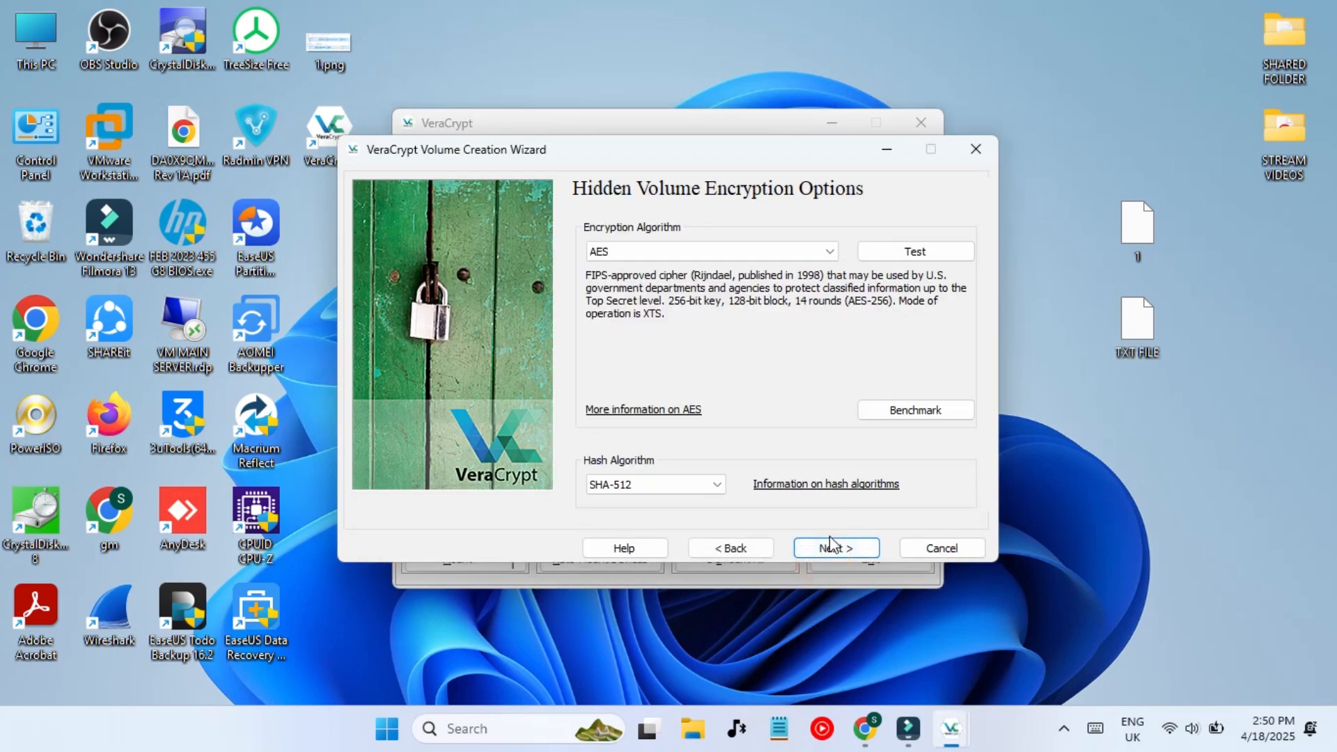
click(829, 539)
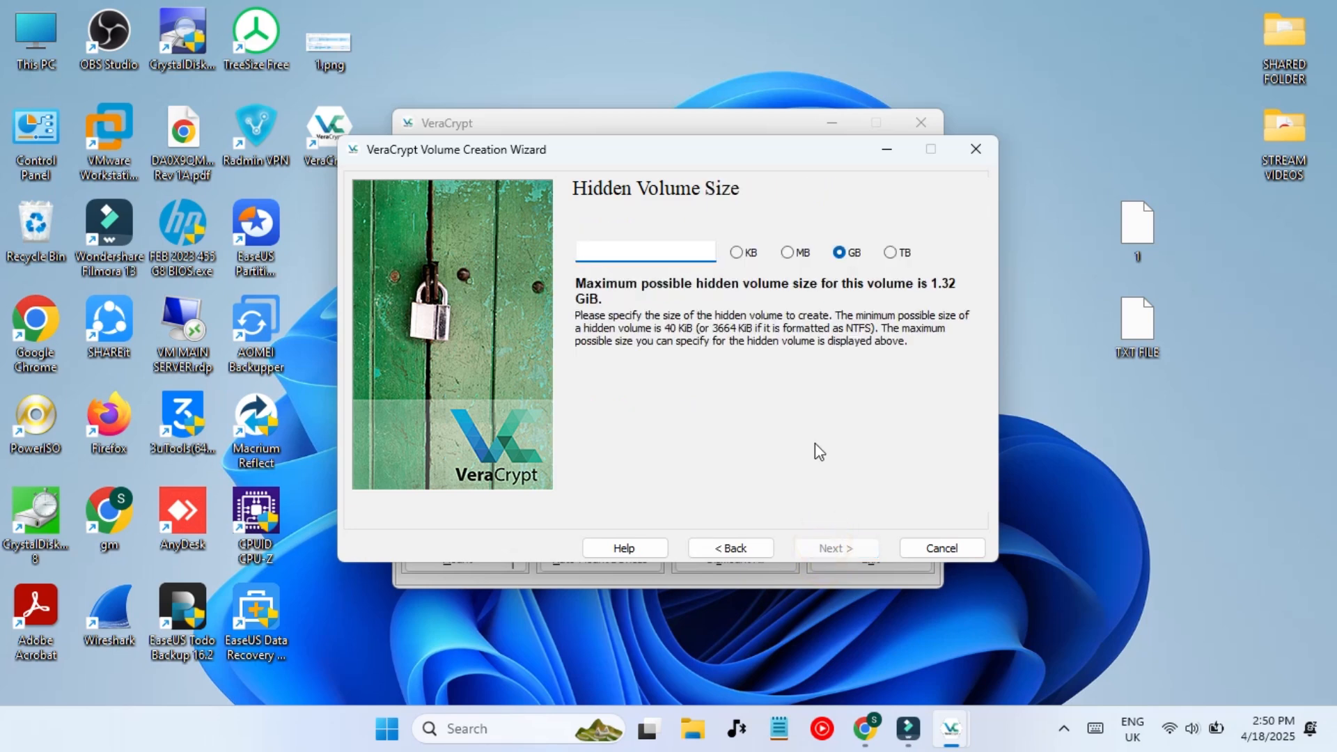
click(788, 253)
text(1200)
click(835, 550)
click(739, 454)
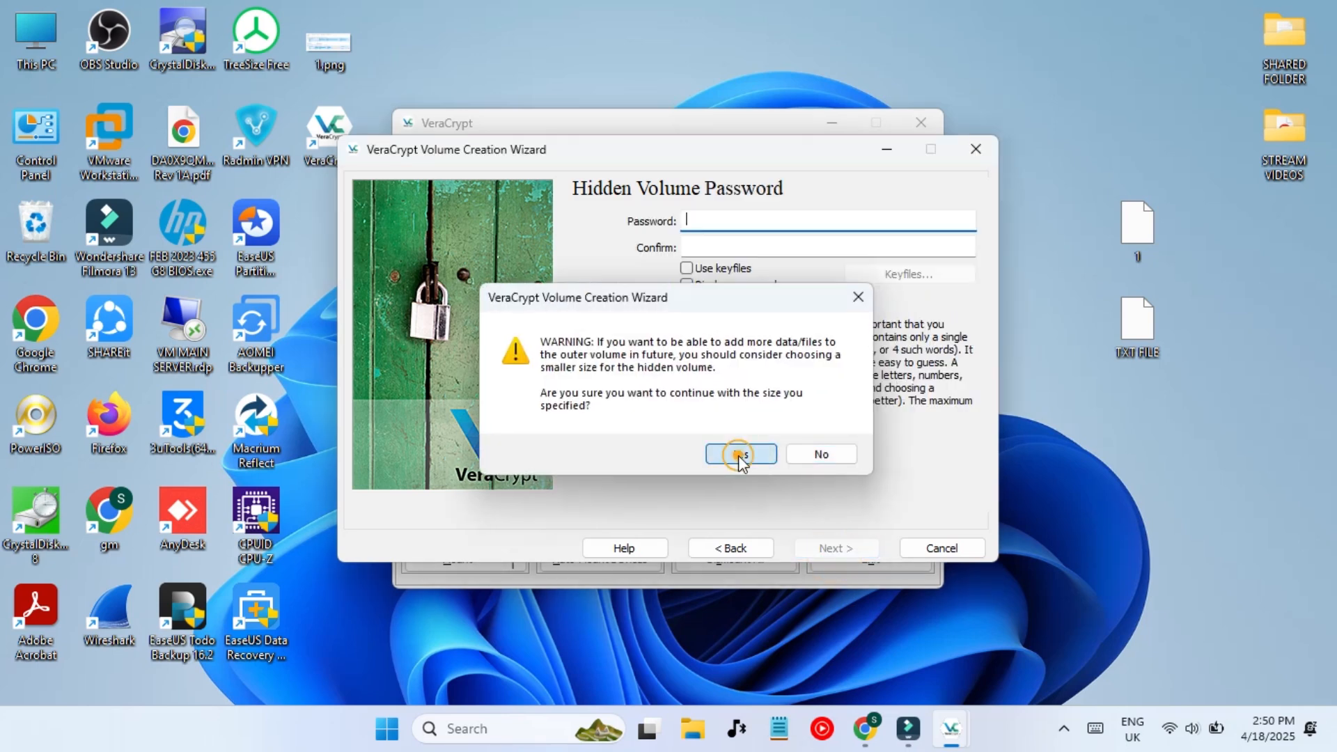
- Enter and confirm the hidden volume password, accepting the short-password warning
text(a)
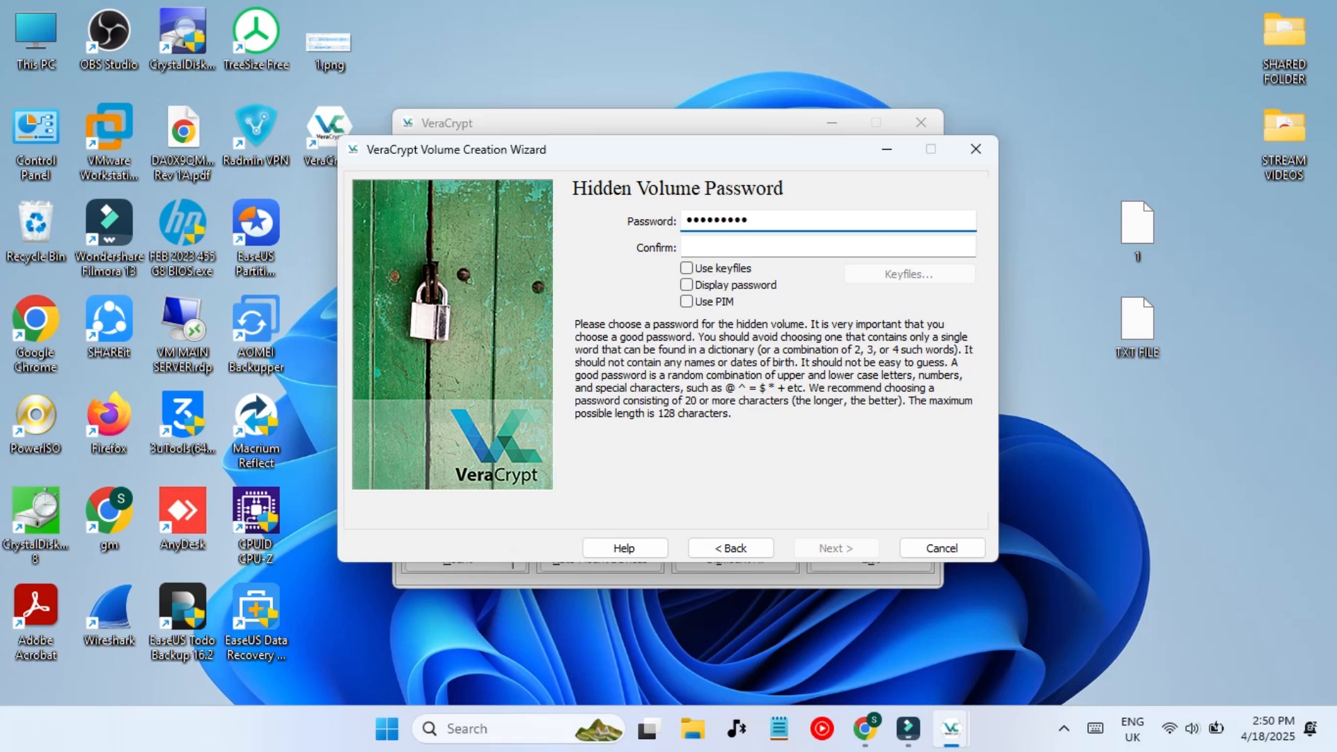
click(784, 252)
text(aa)
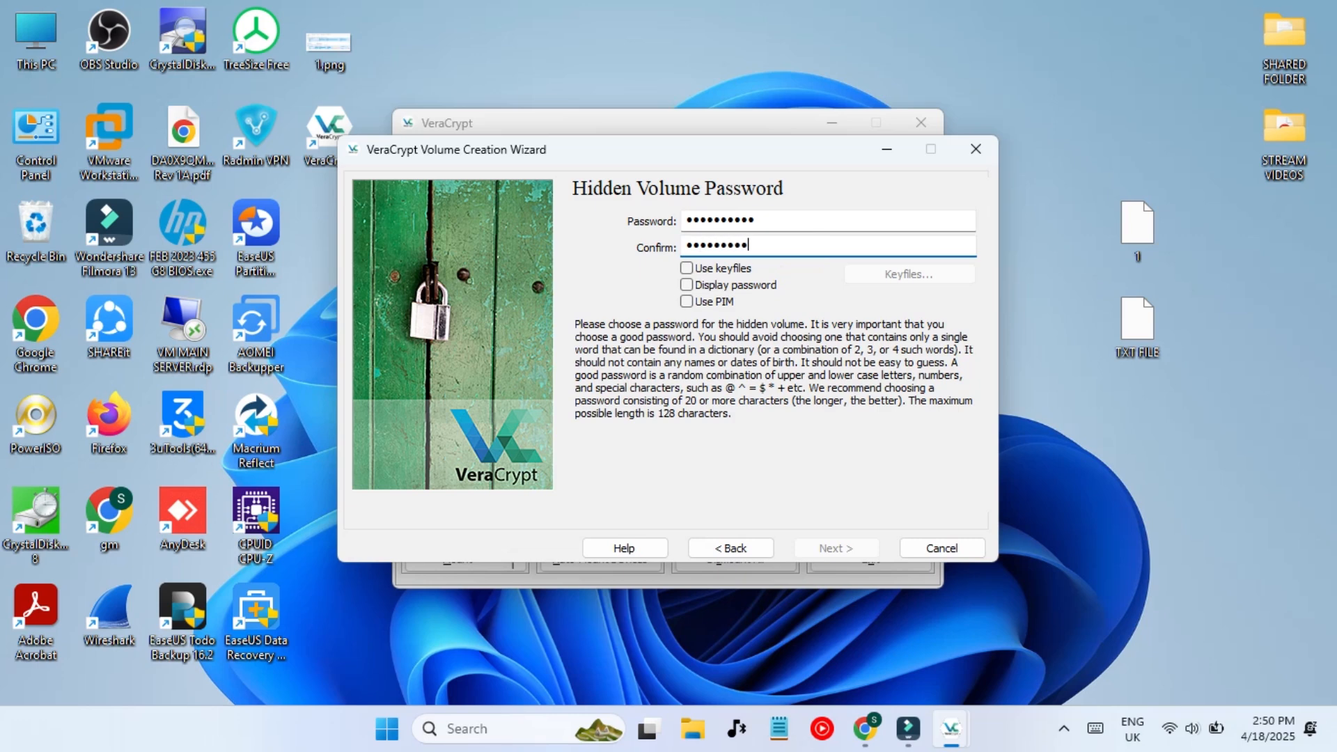
key(Return)
click(734, 455)
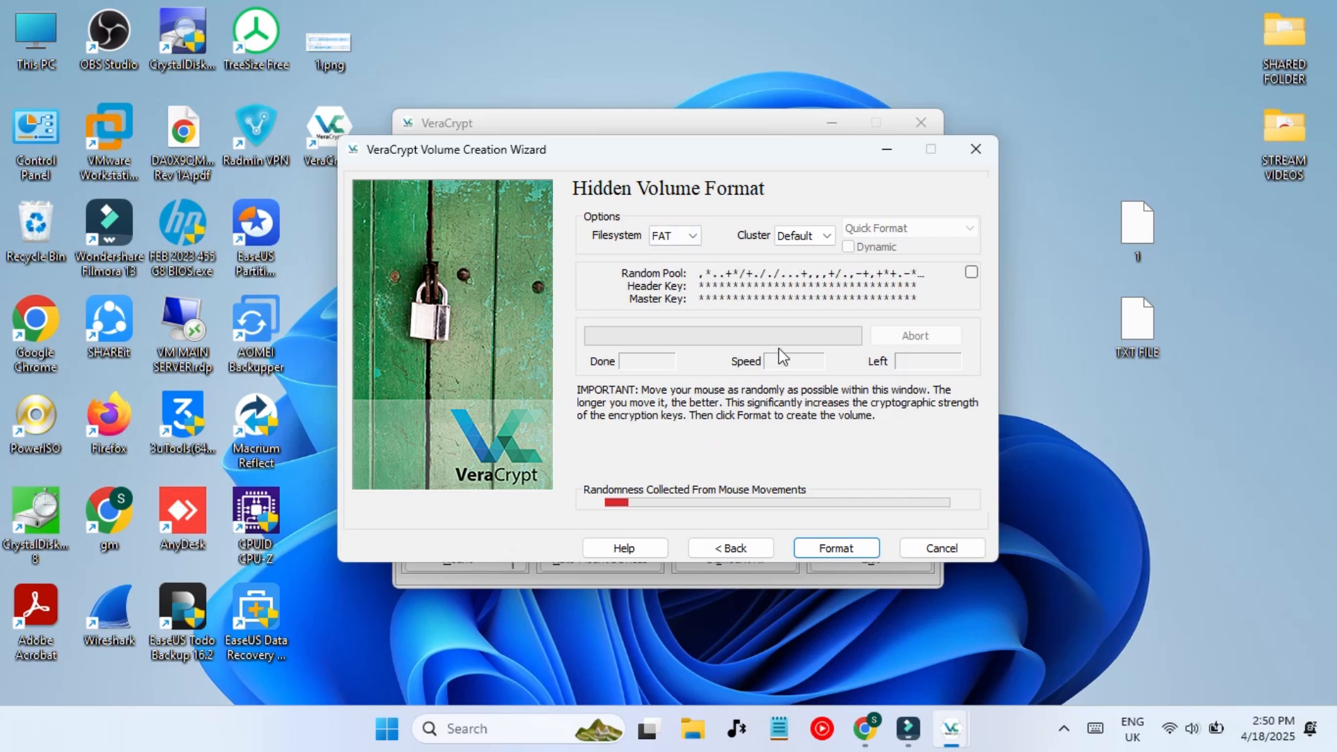
- Format the hidden volume, acknowledge the success message, and exit the creation wizard
click(841, 549)
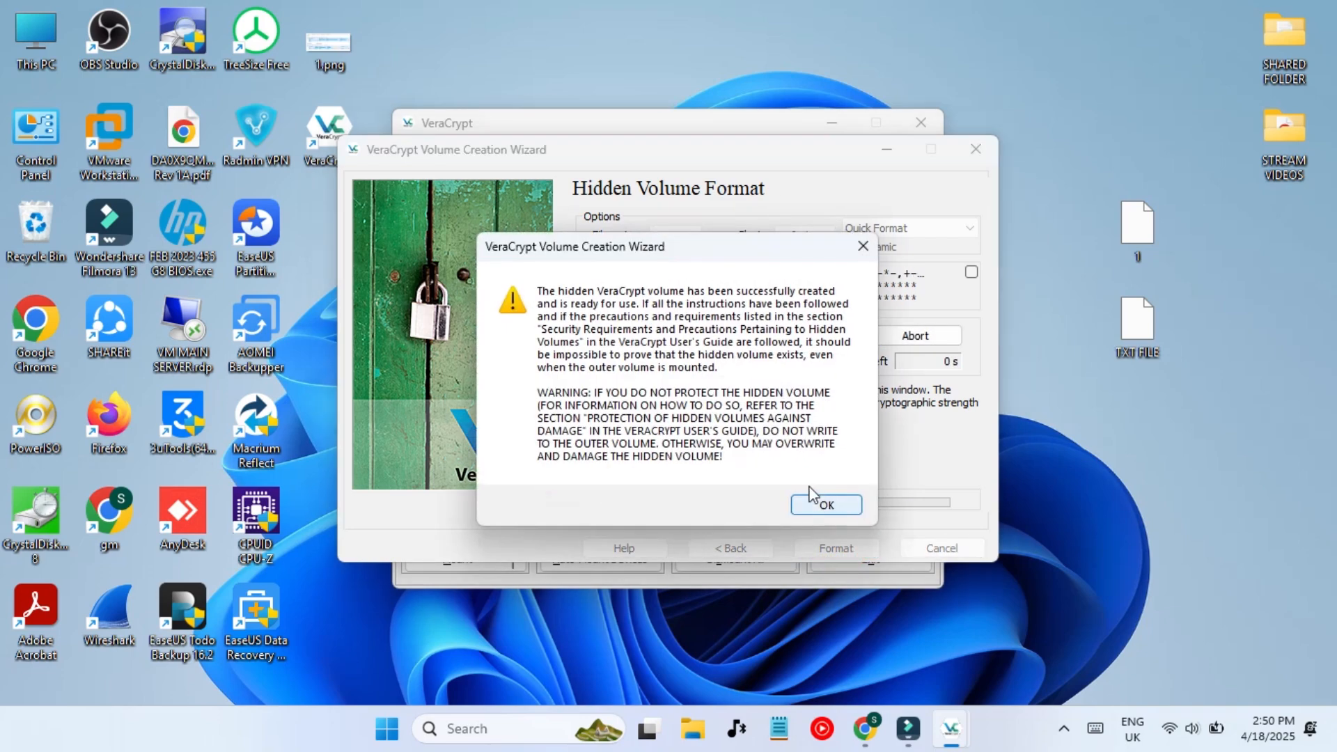
click(815, 495)
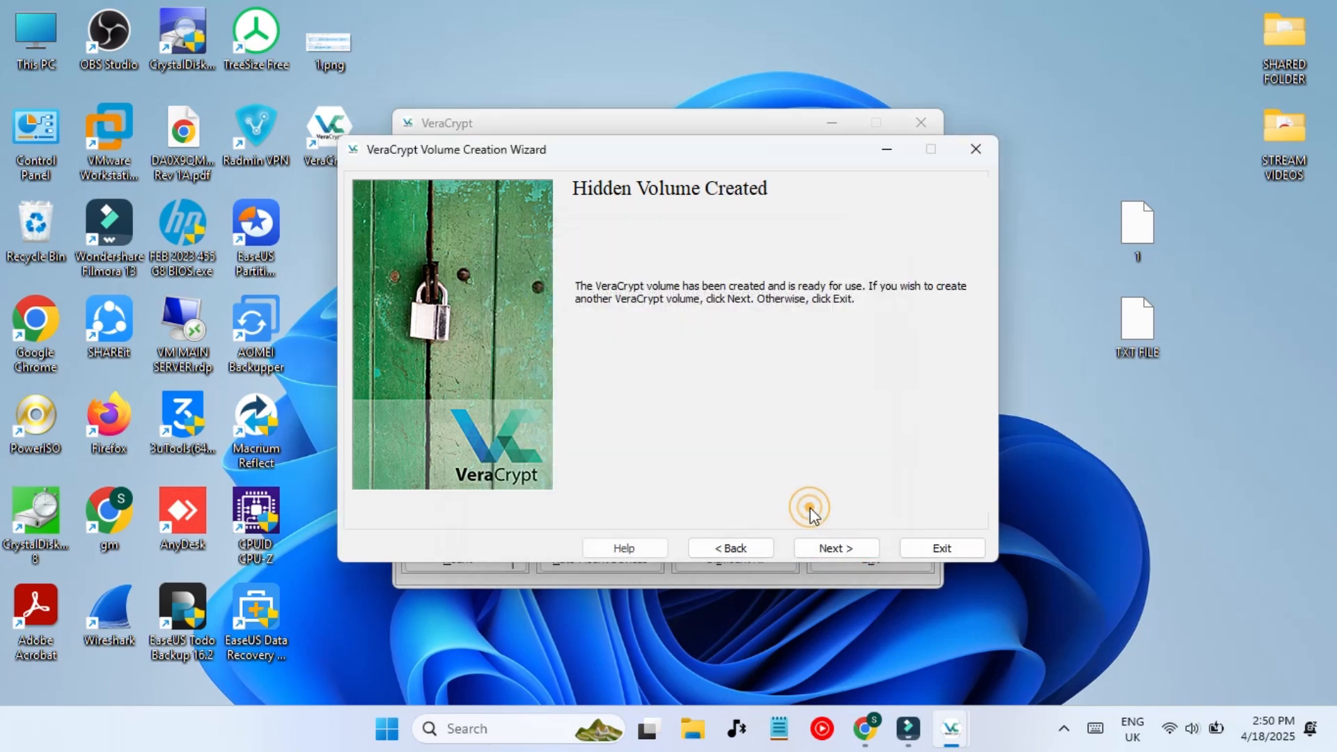
click(834, 549)
click(915, 544)
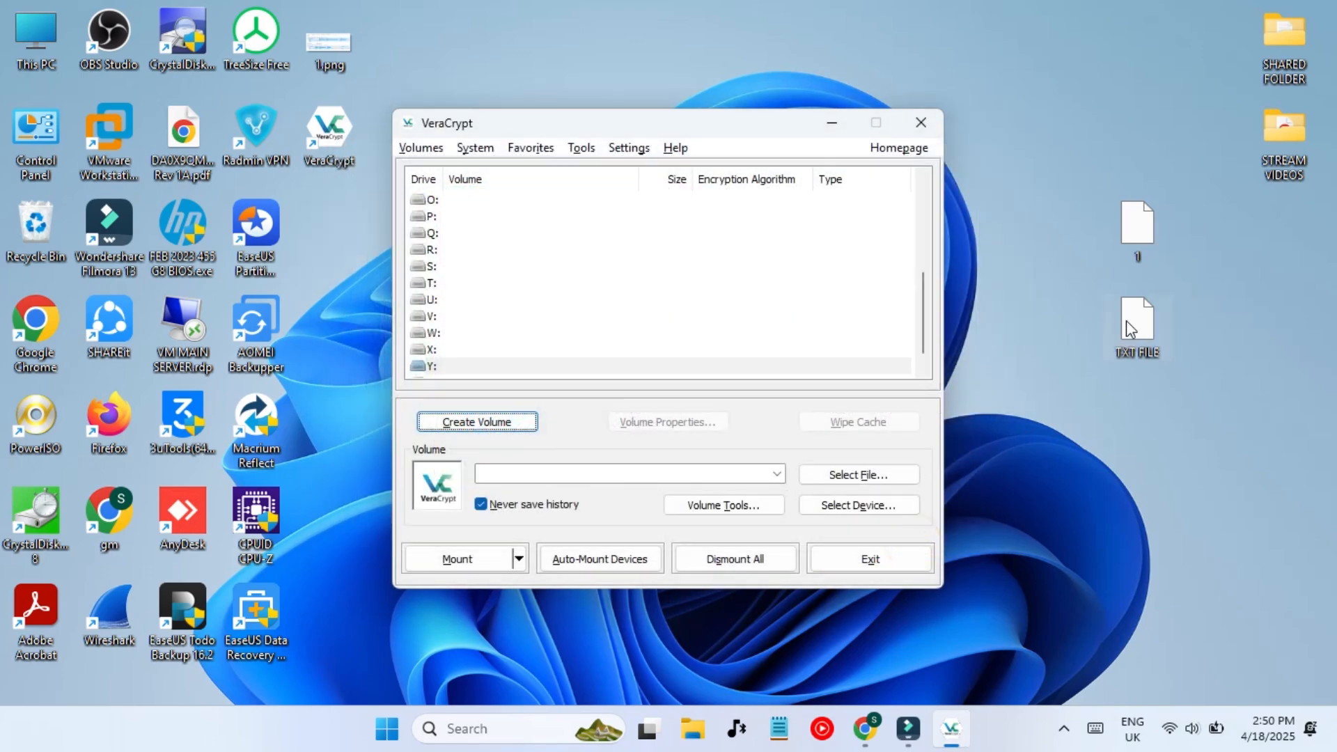
click(1118, 398)
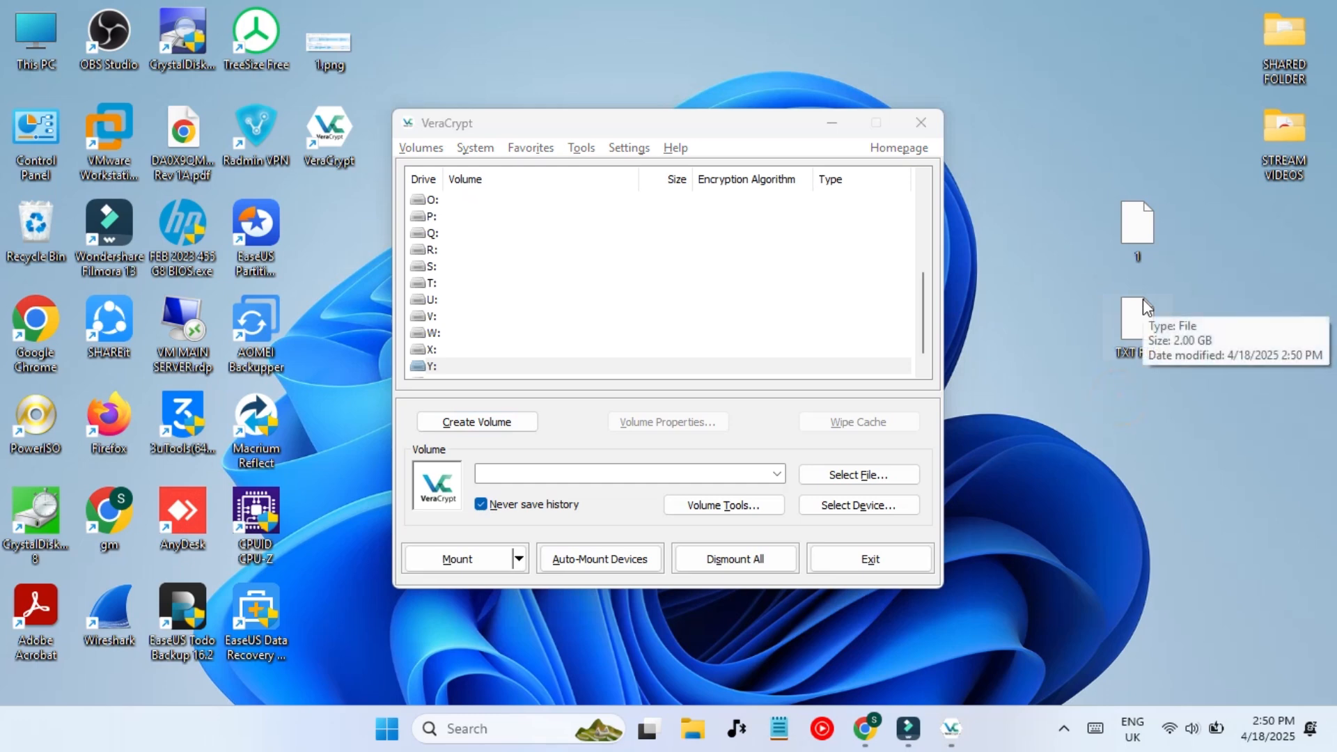
click(694, 729)
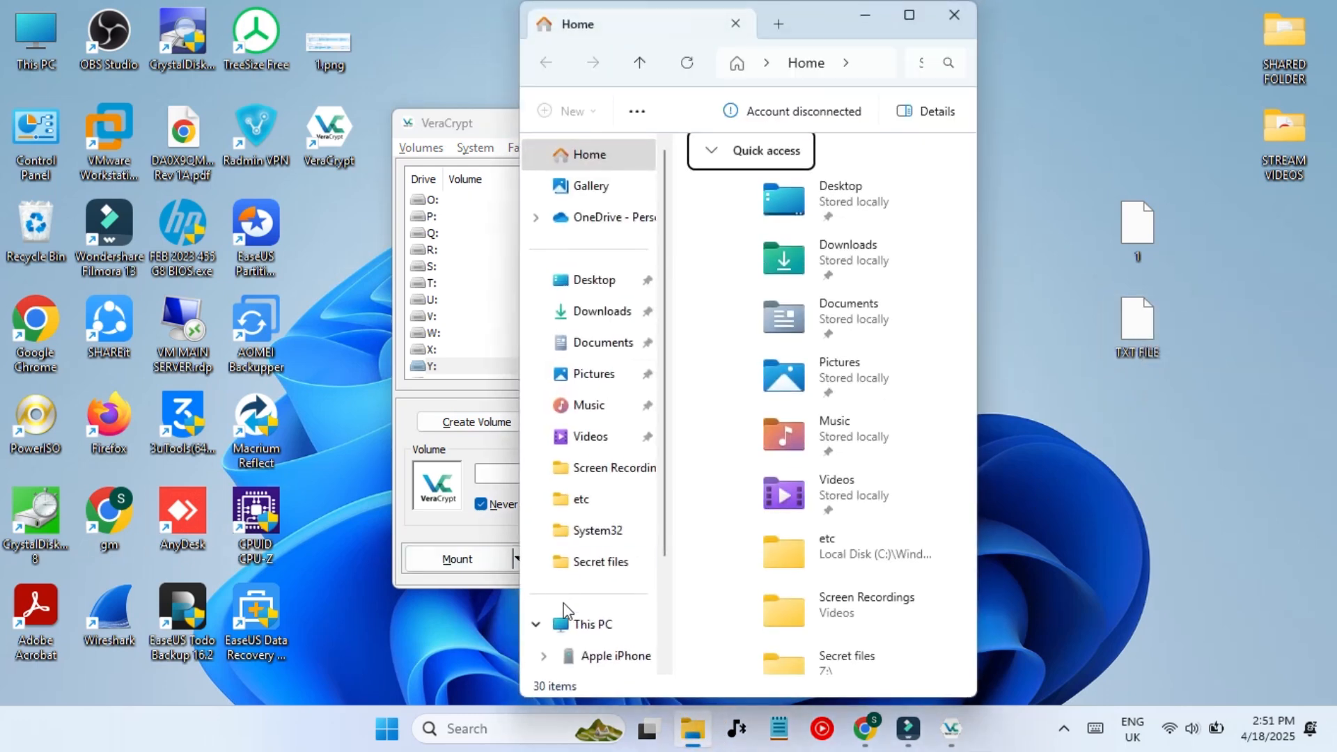
click(584, 624)
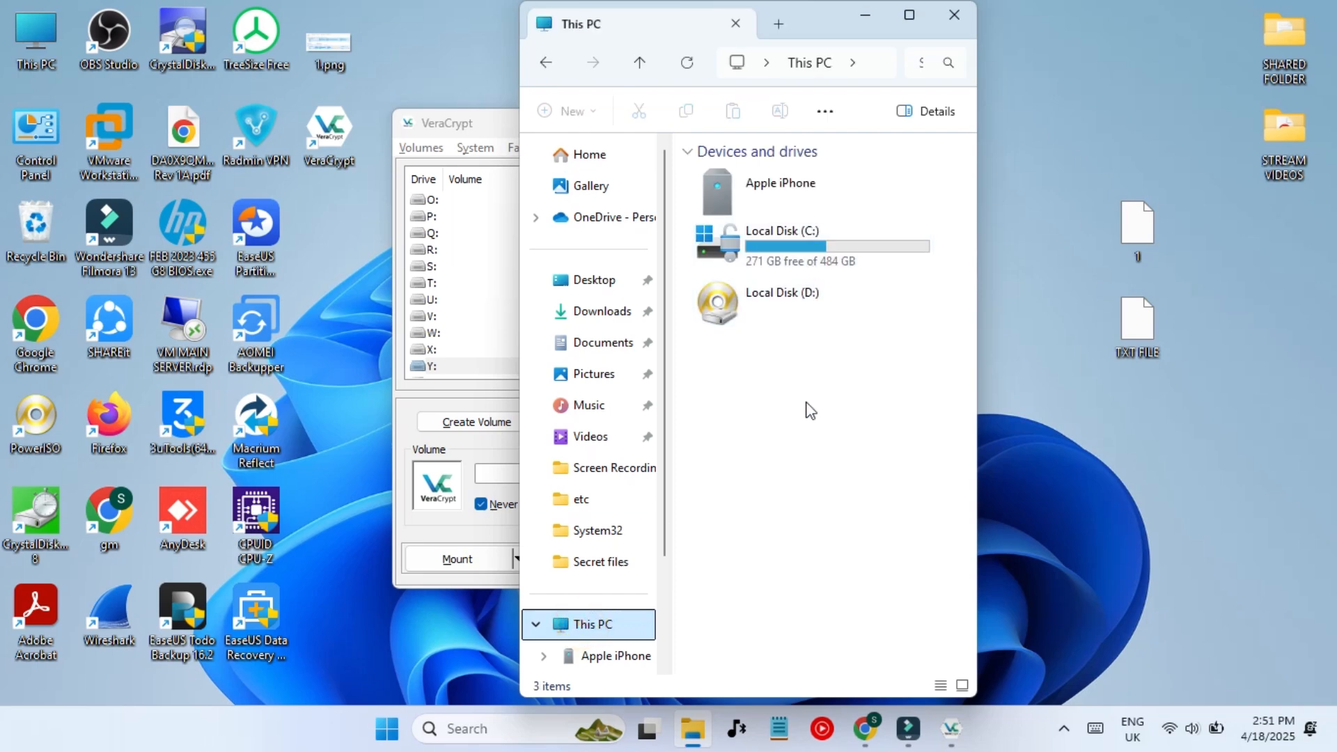
click(865, 21)
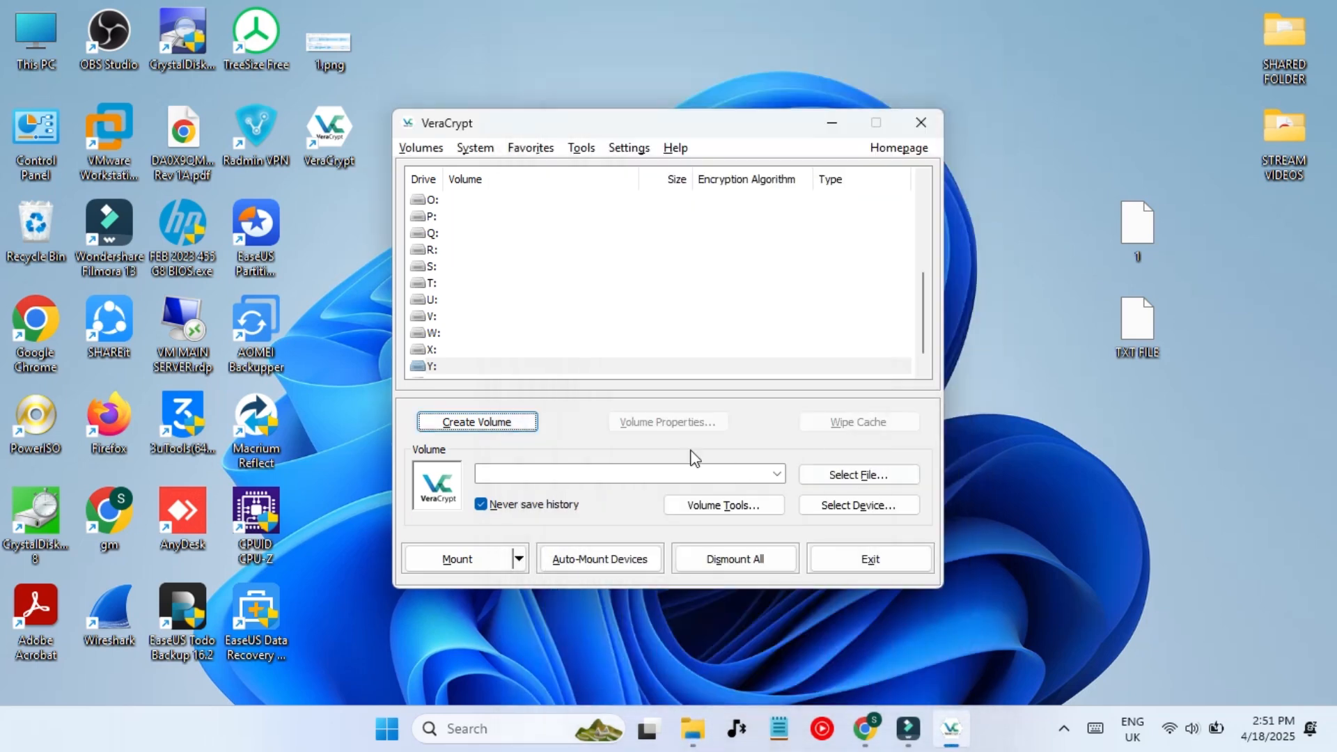
click(923, 119)
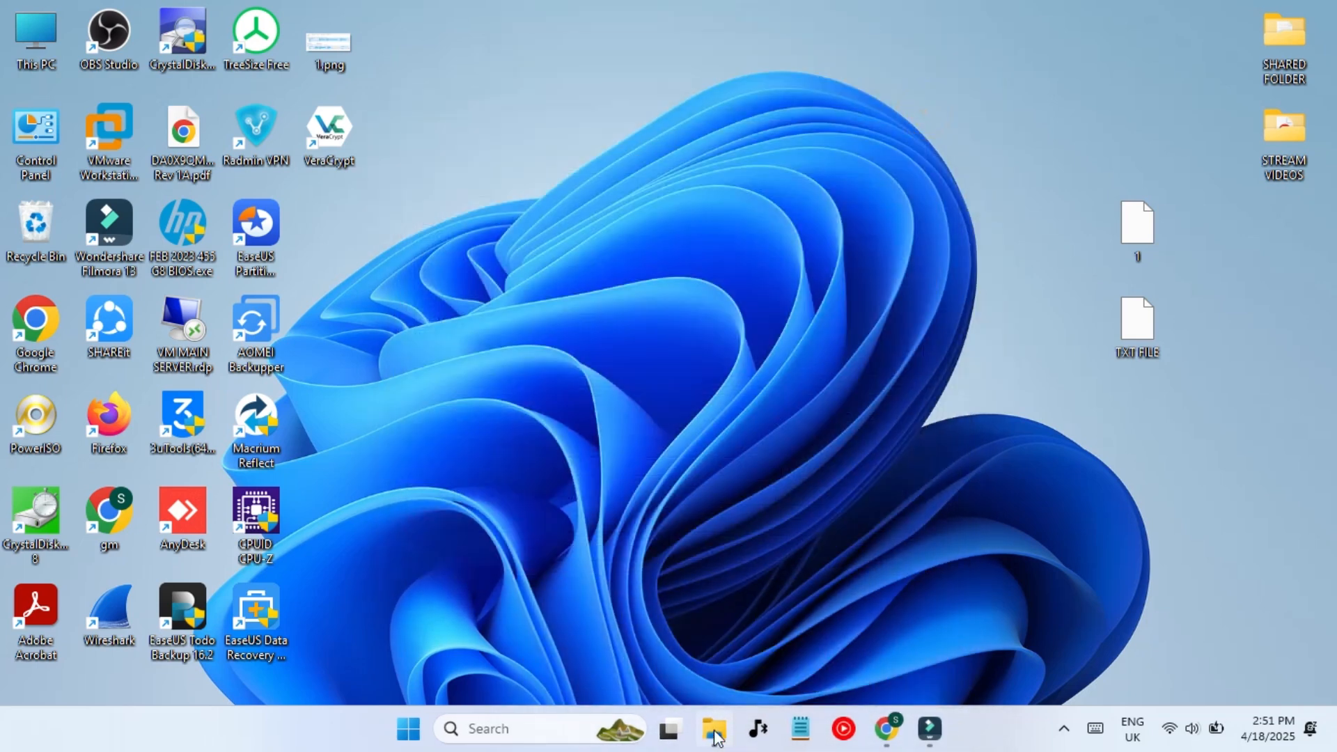
click(716, 731)
click(908, 15)
key(super+d)
double_click(352, 146)
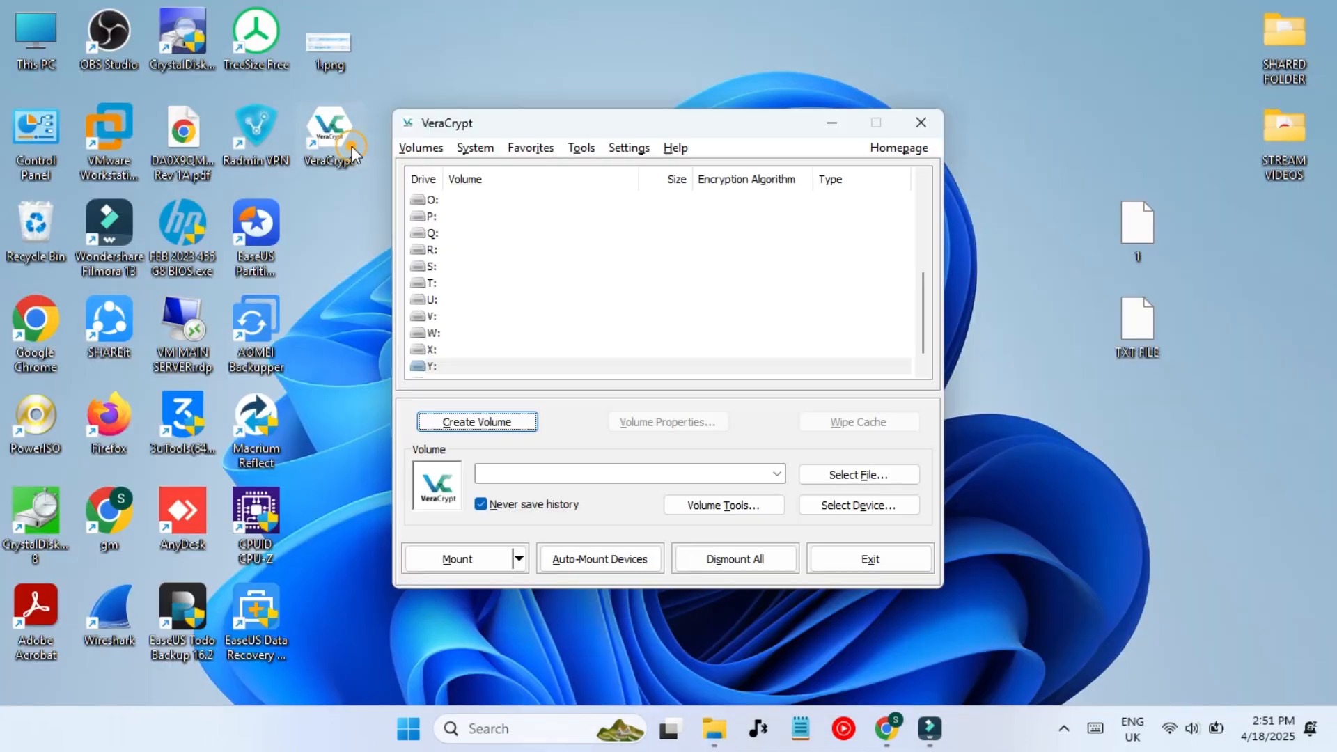
- Select the TXT FILE container on the Desktop as the volume to mount
click(835, 475)
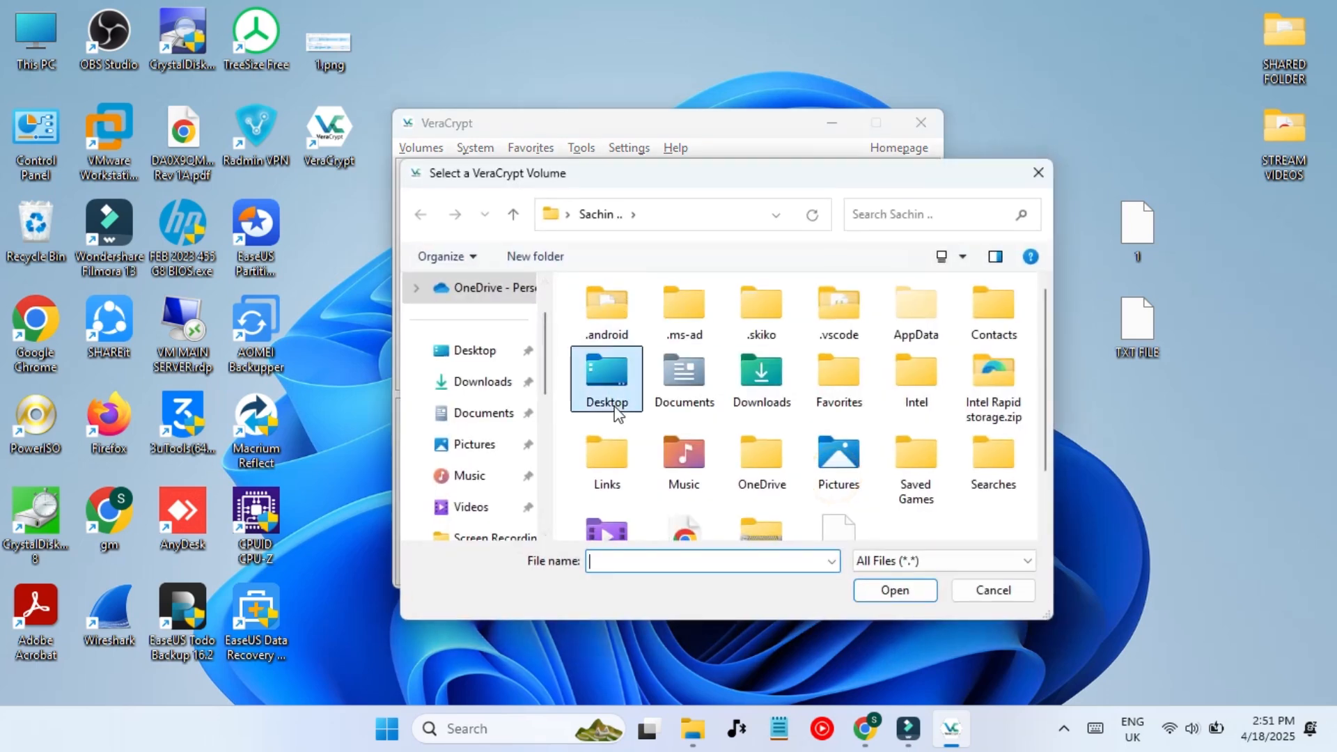
double_click(607, 369)
scroll(646, 404, down, 2)
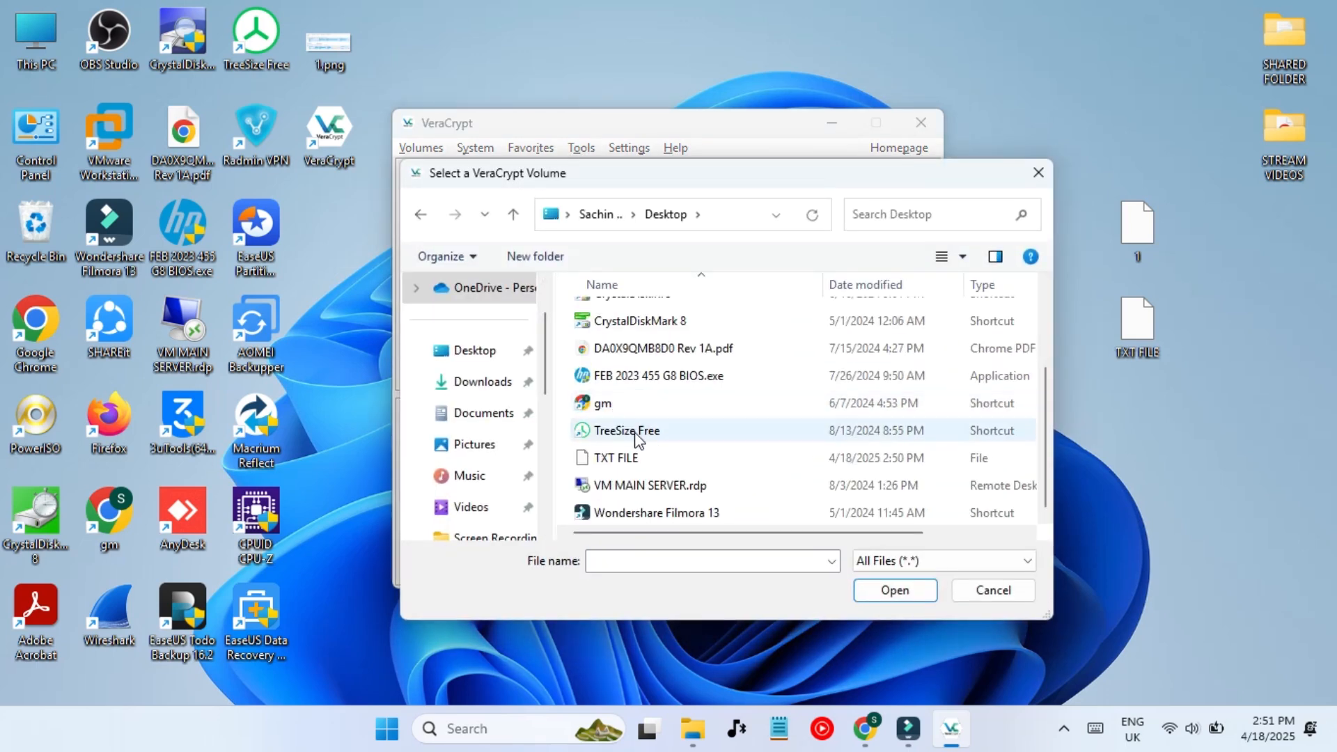
click(618, 458)
double_click(653, 459)
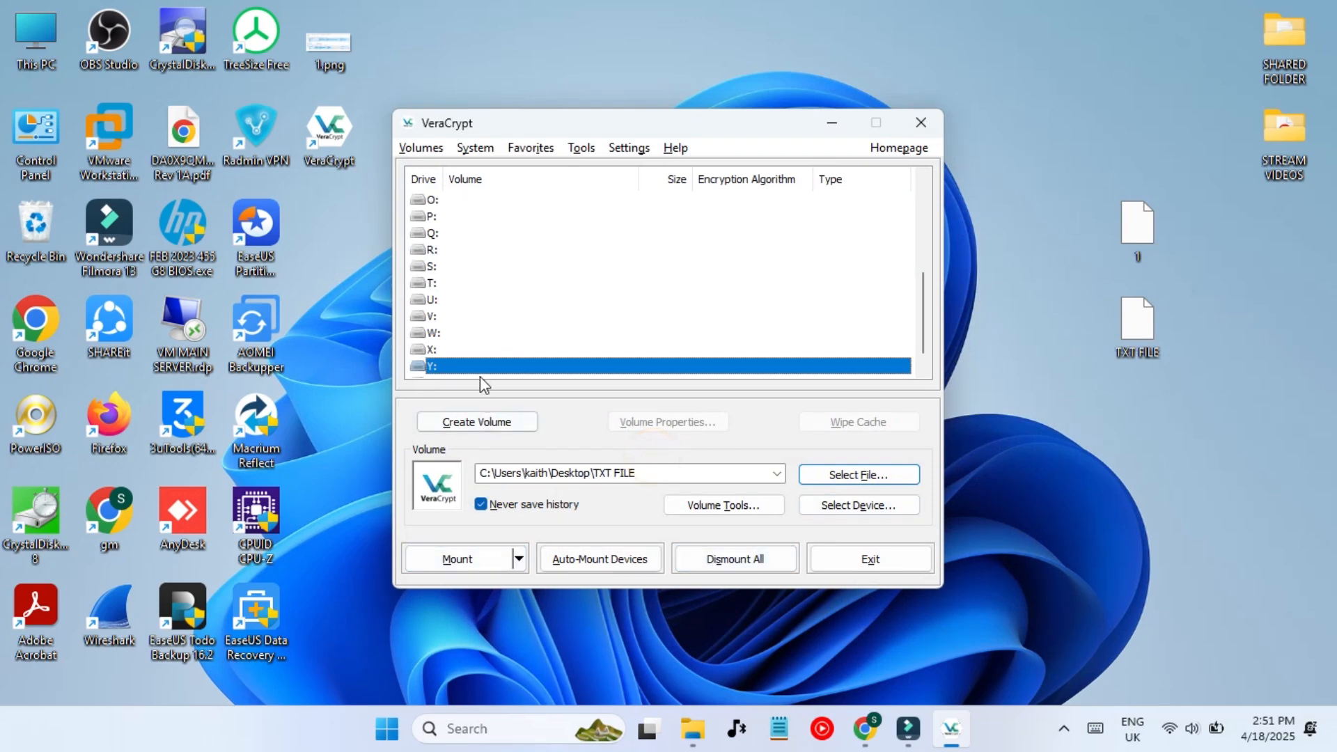
- Mount it on drive Z: with the hidden volume password and view it in File Explorer
click(461, 369)
click(470, 568)
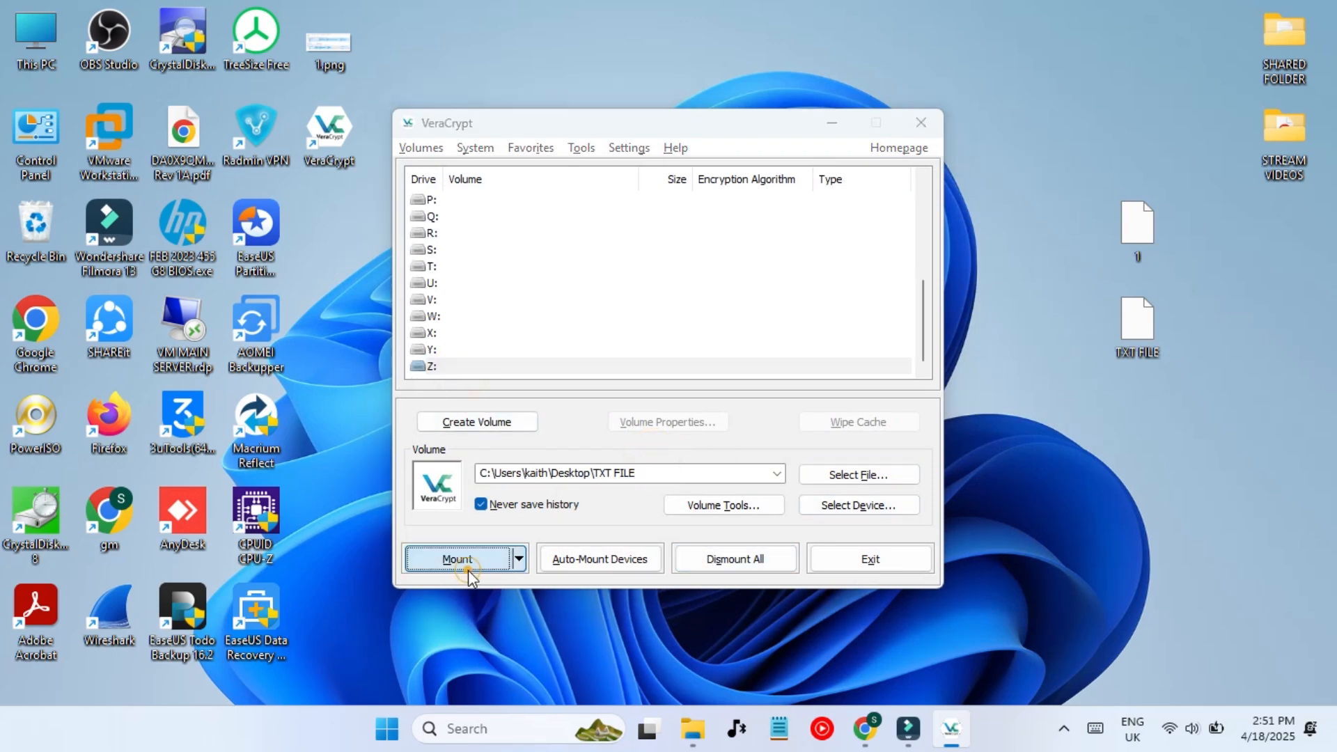
text(12345)
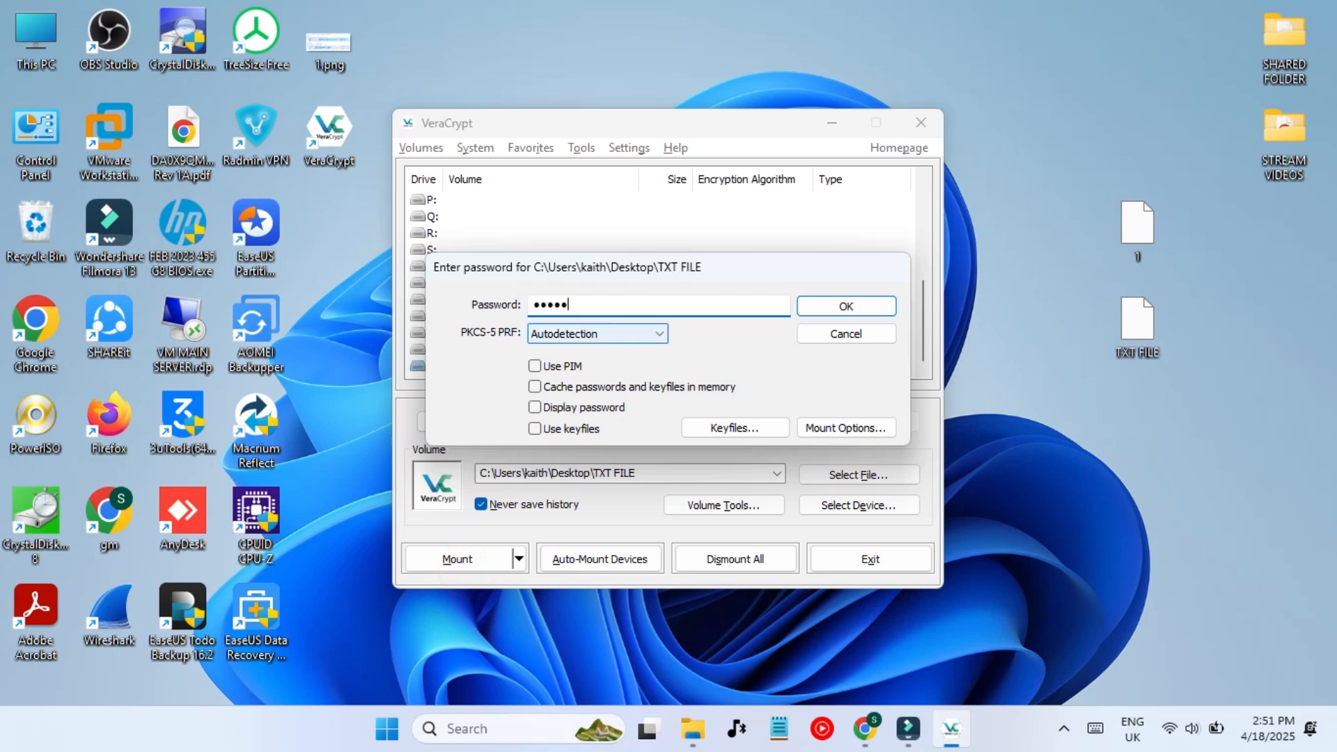
key(Return)
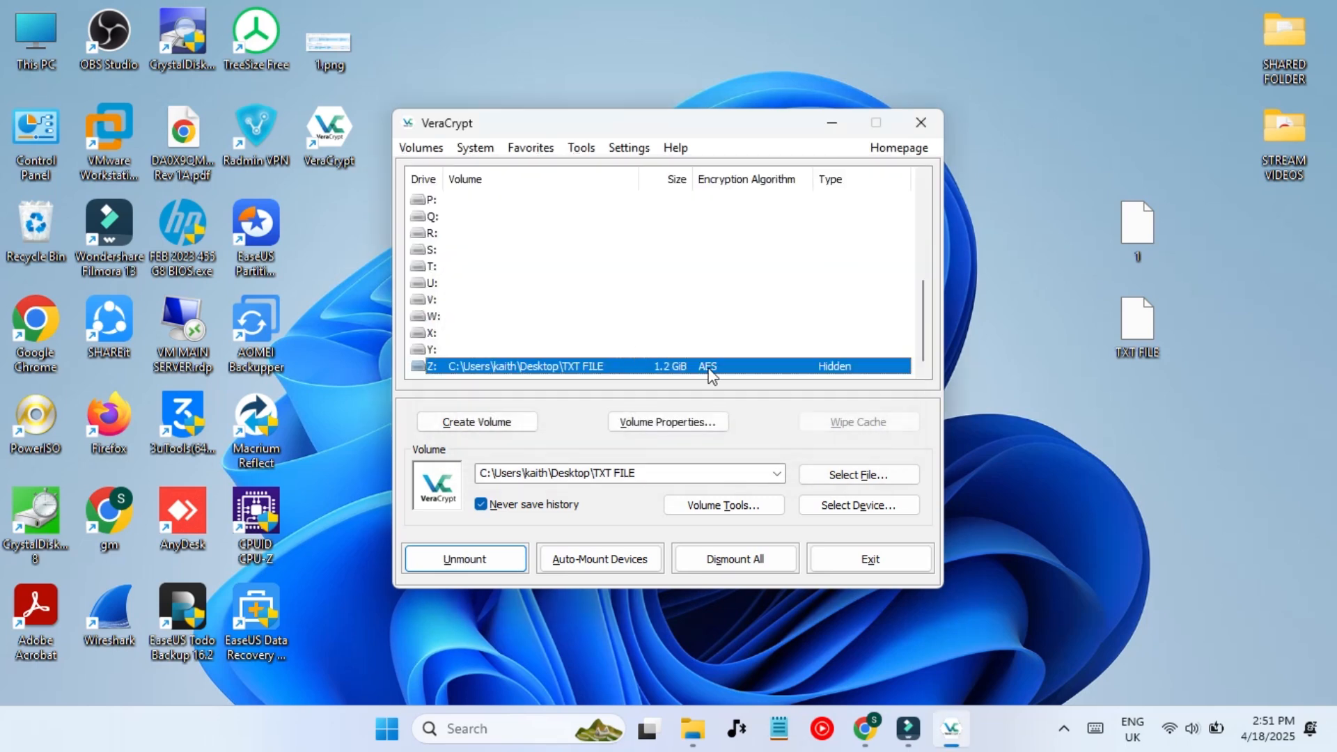
click(693, 728)
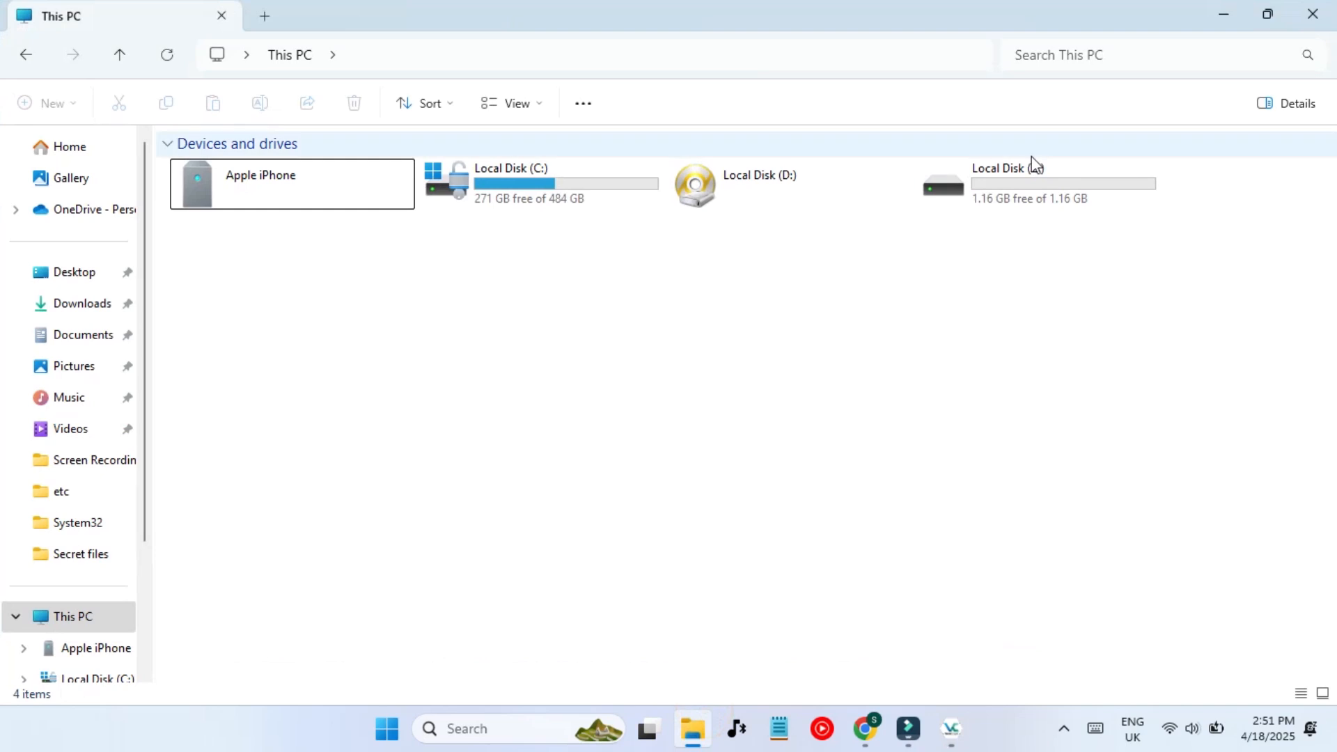
- Open Local Disk (Z:) and add a new folder named 'PUT YOUR SECRET FILES'
double_click(1005, 186)
key(alt+Left)
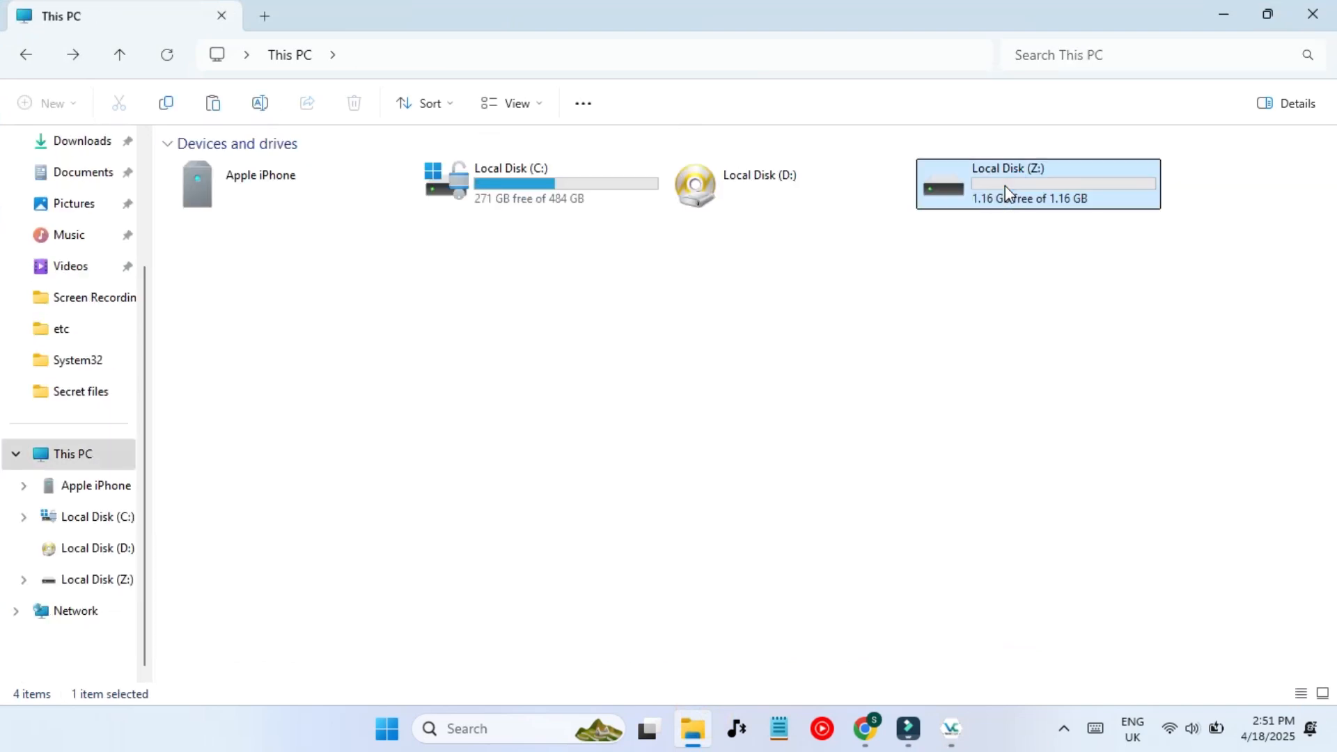
double_click(971, 164)
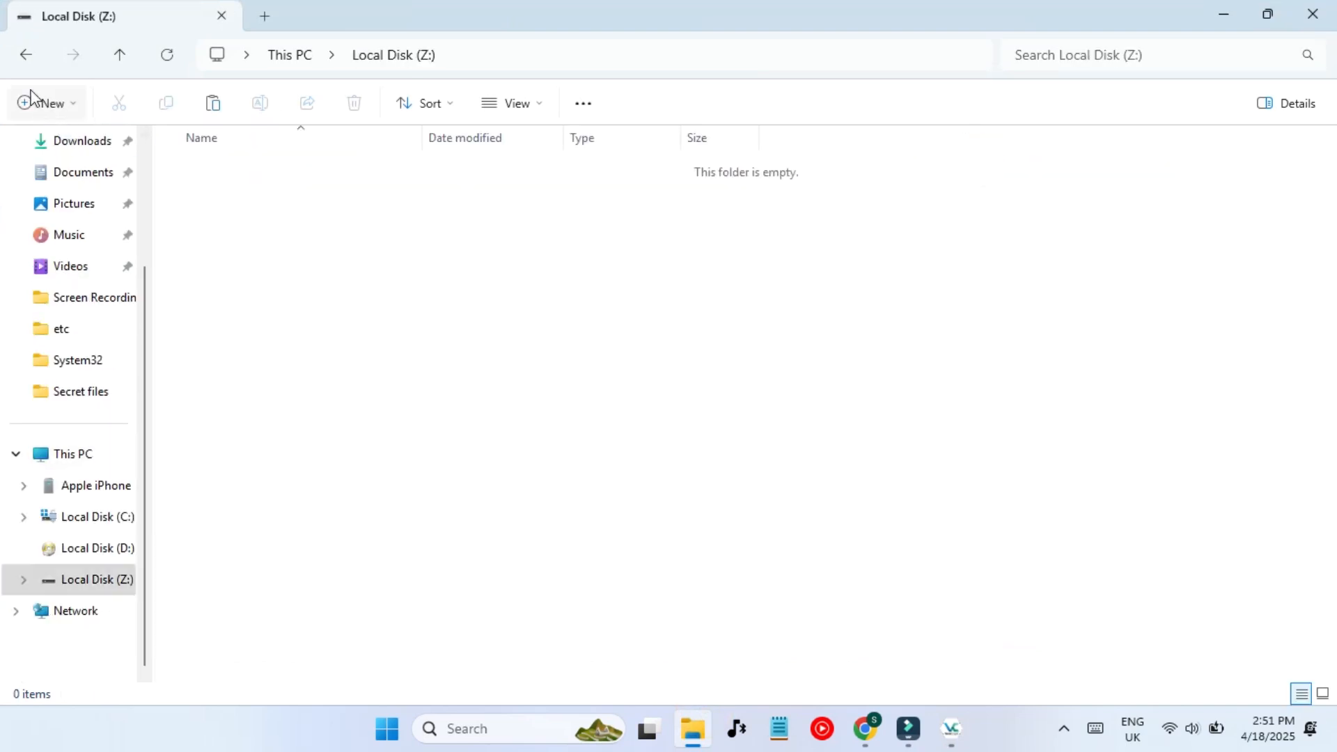
click(41, 103)
click(72, 144)
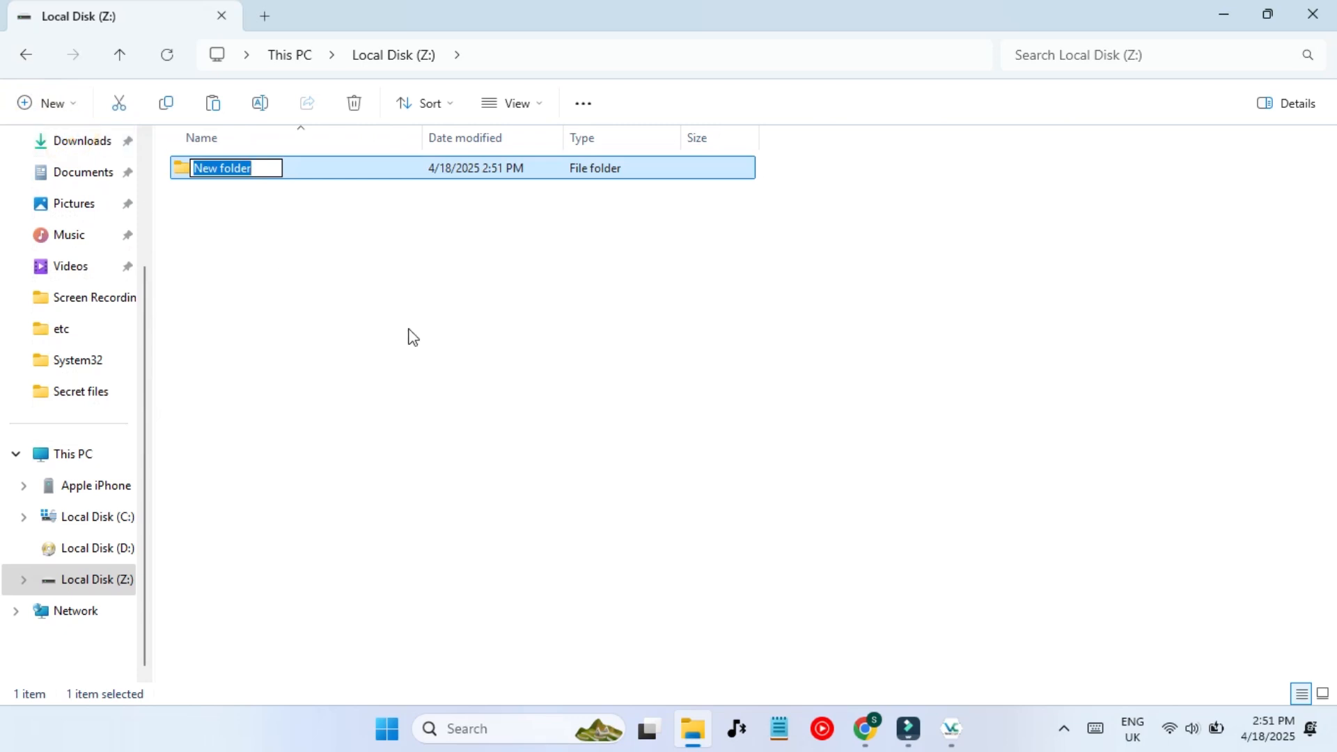
text(PUT YOUR SECRET FI)
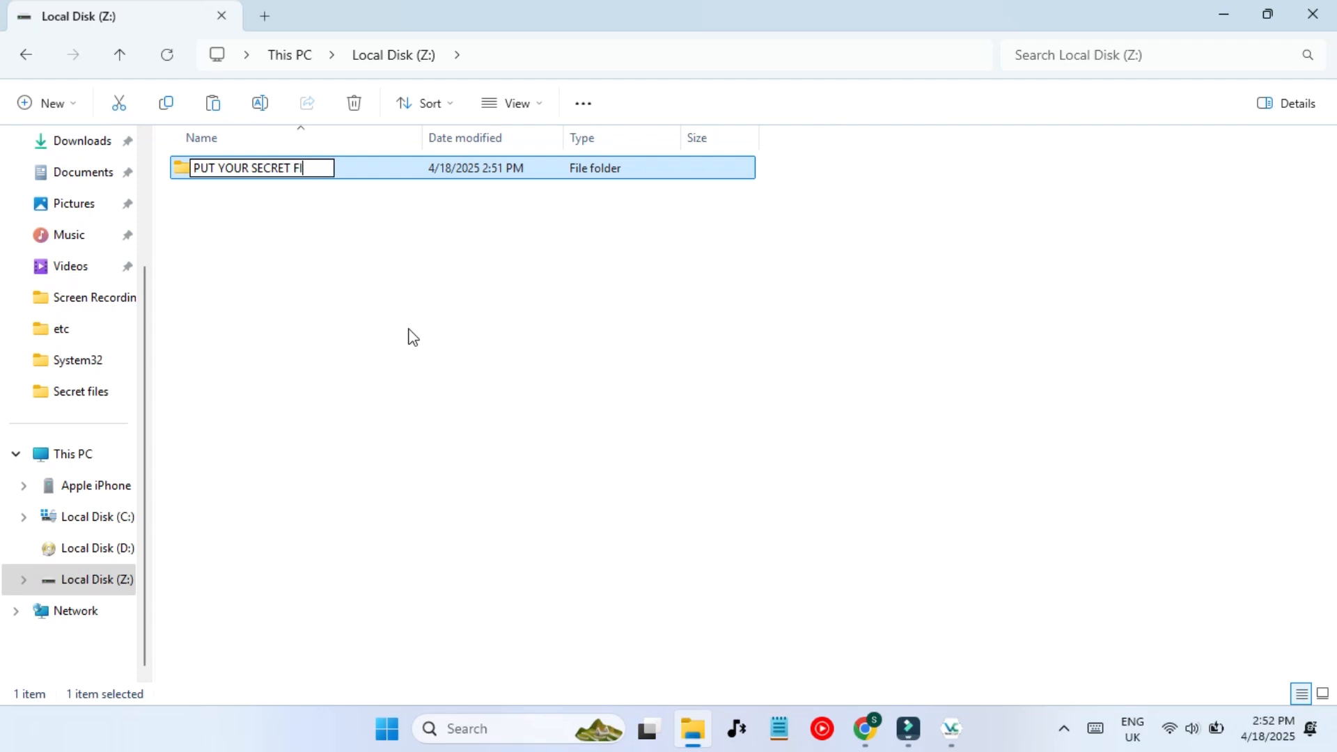
text(LES)
key(Return)
key(Return)
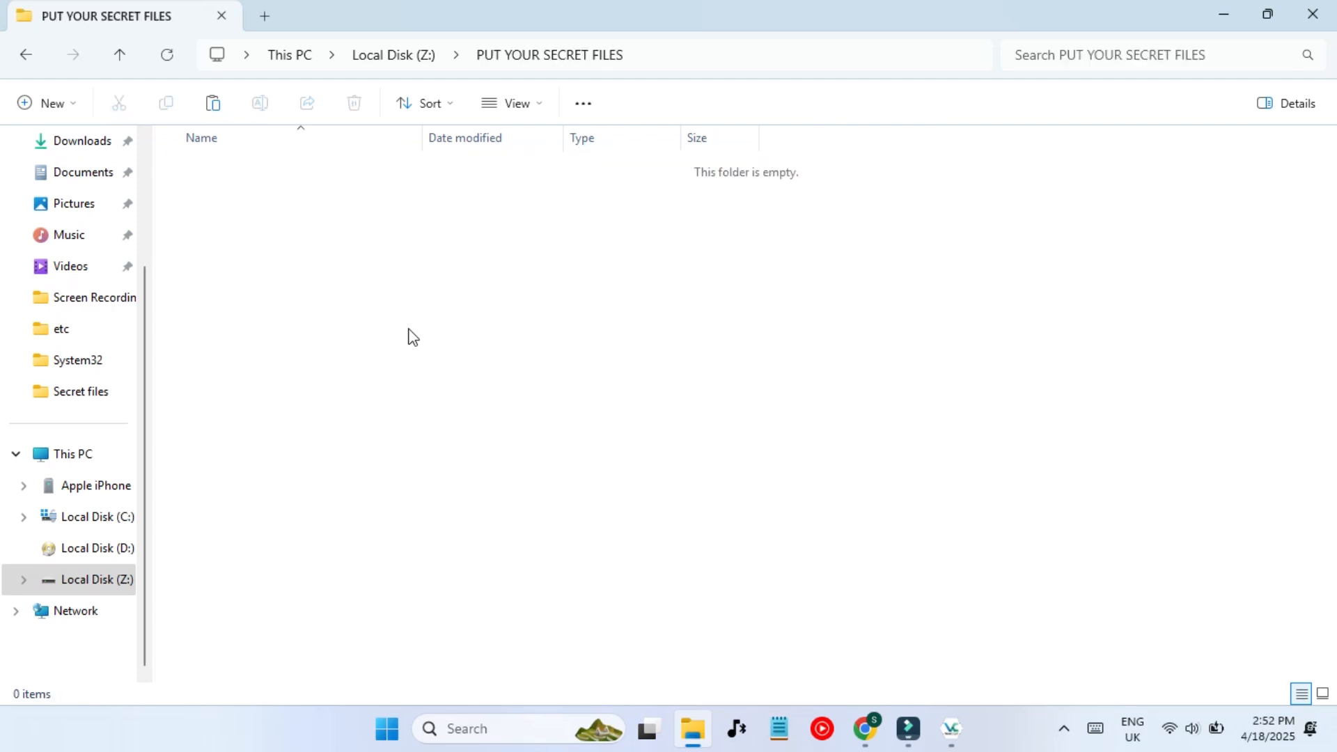
key(alt+Left)
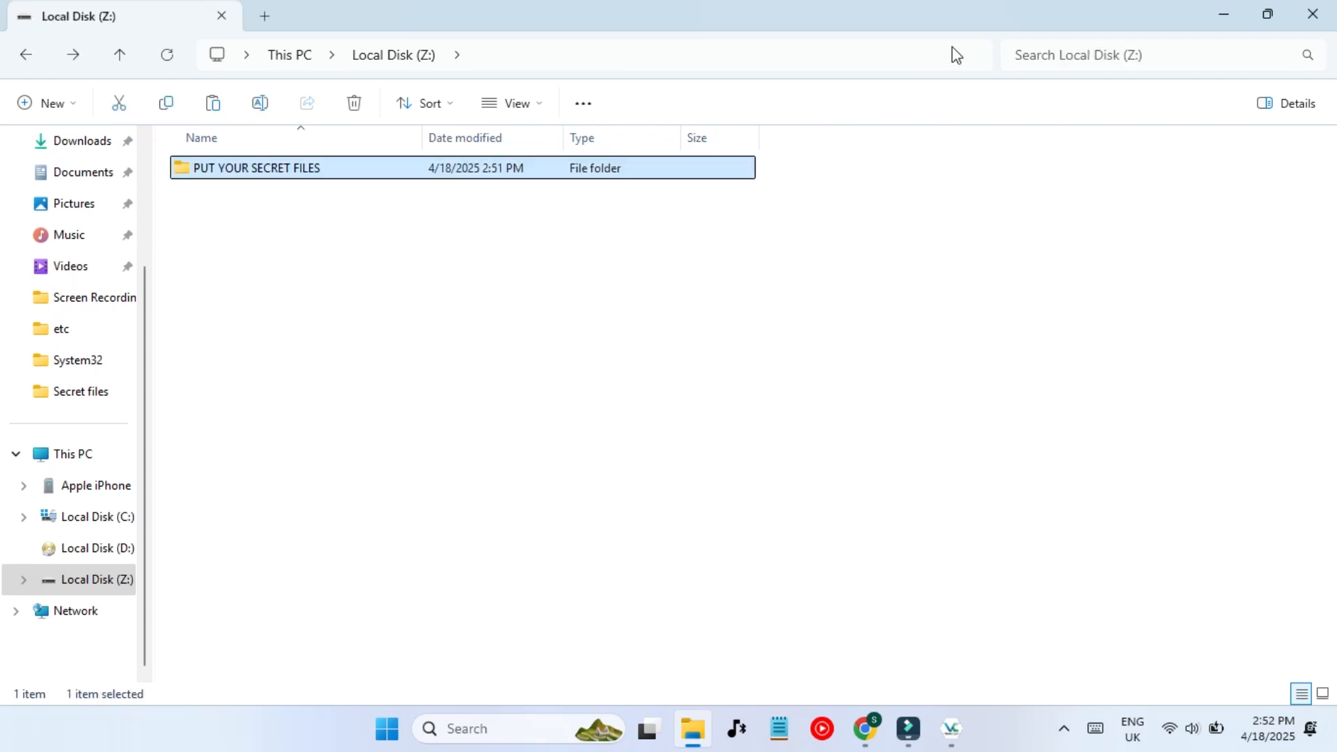
click(1243, 12)
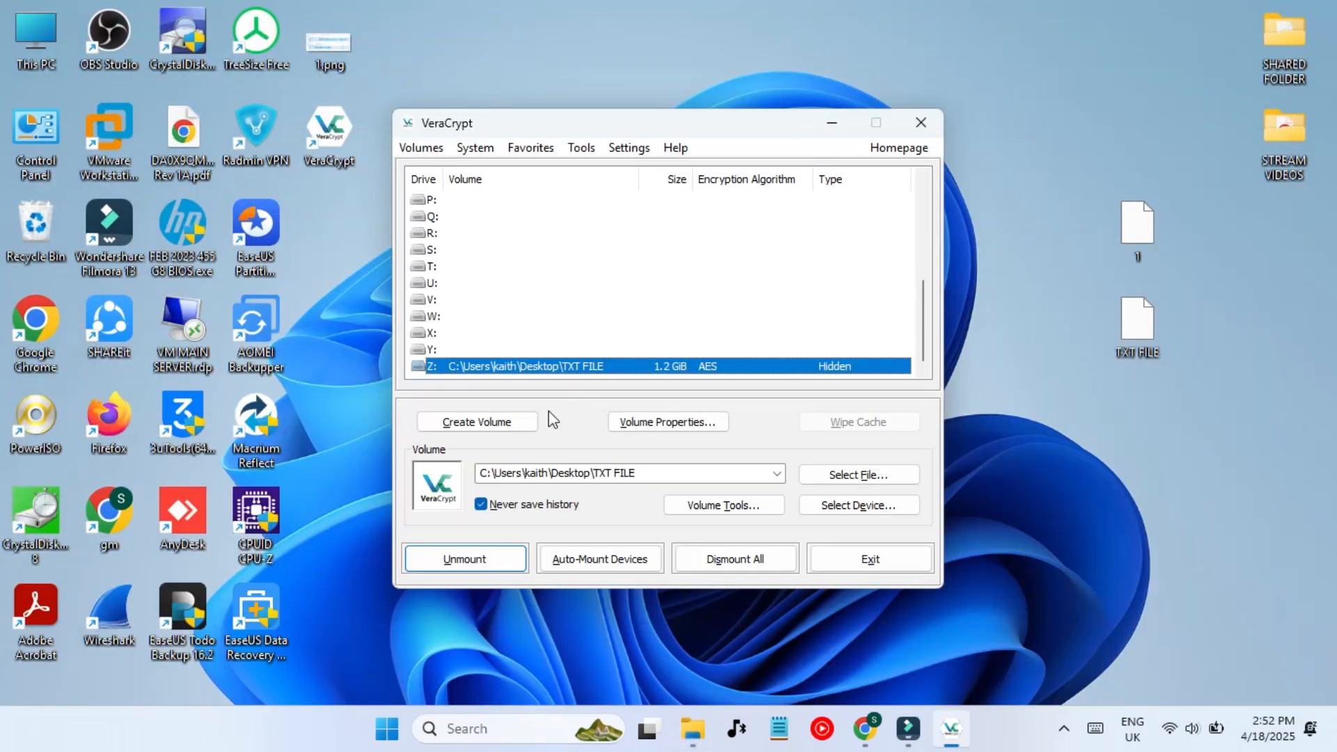
- Dismount all volumes in VeraCrypt and check the drive list in File Explorer
click(697, 571)
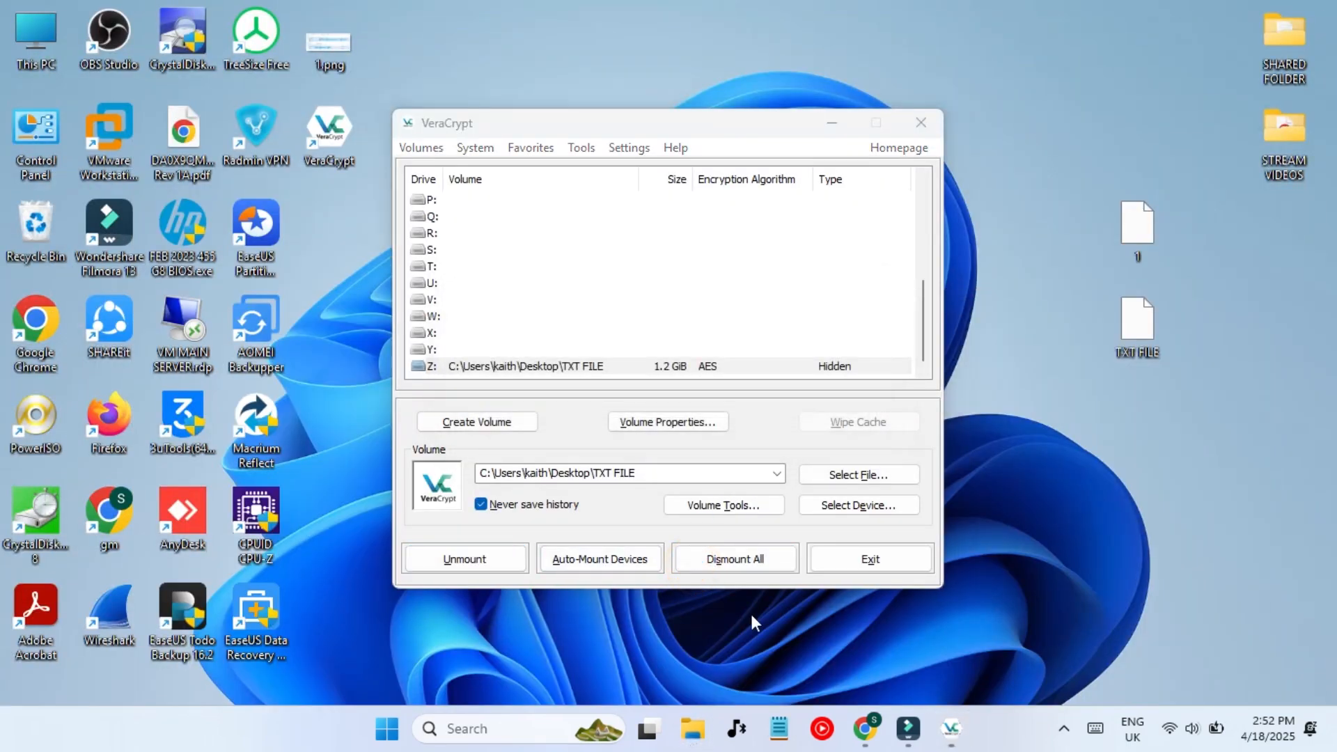
click(696, 741)
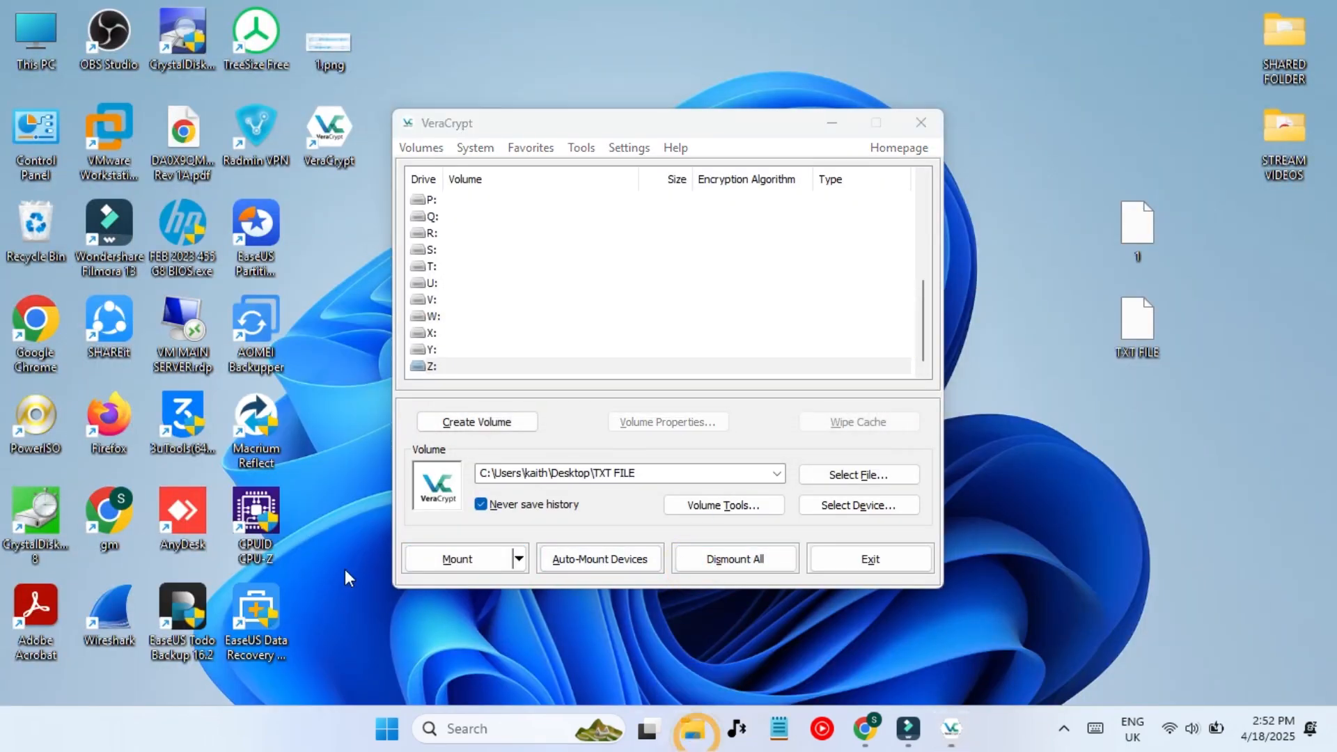
click(577, 623)
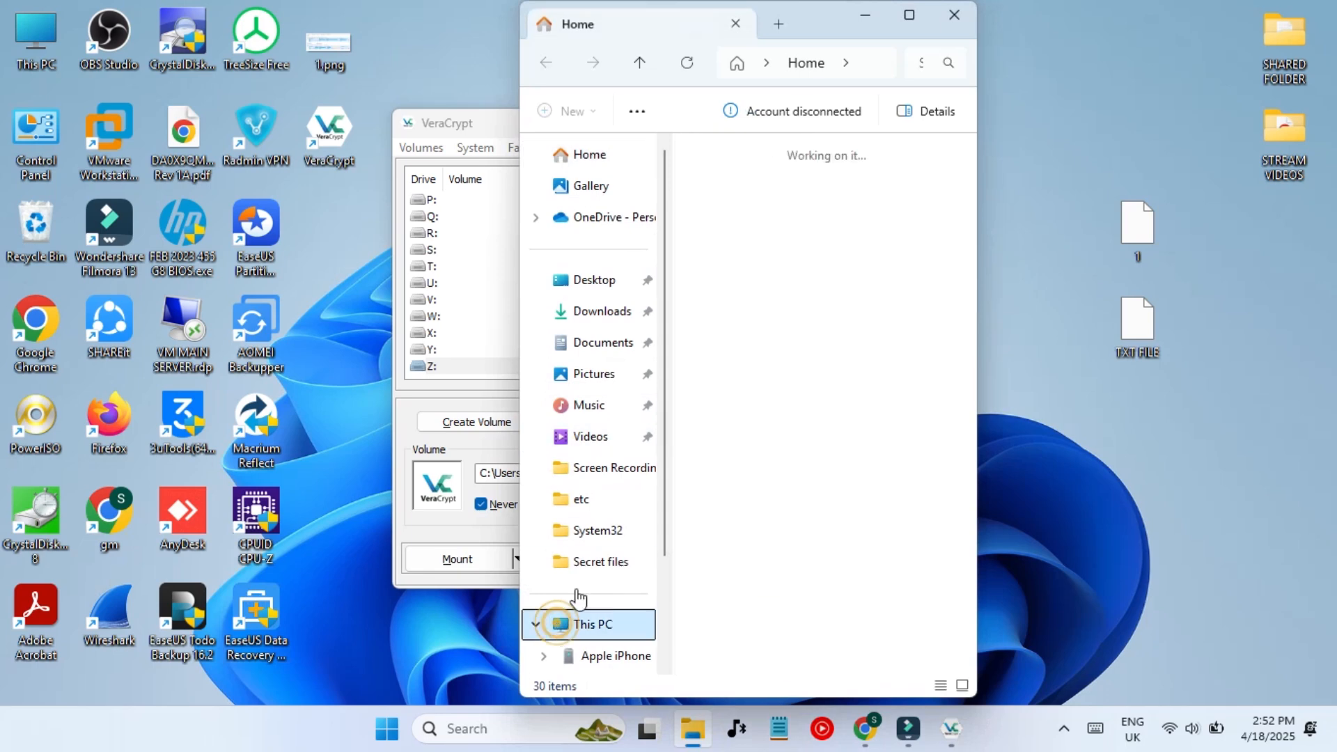
click(696, 712)
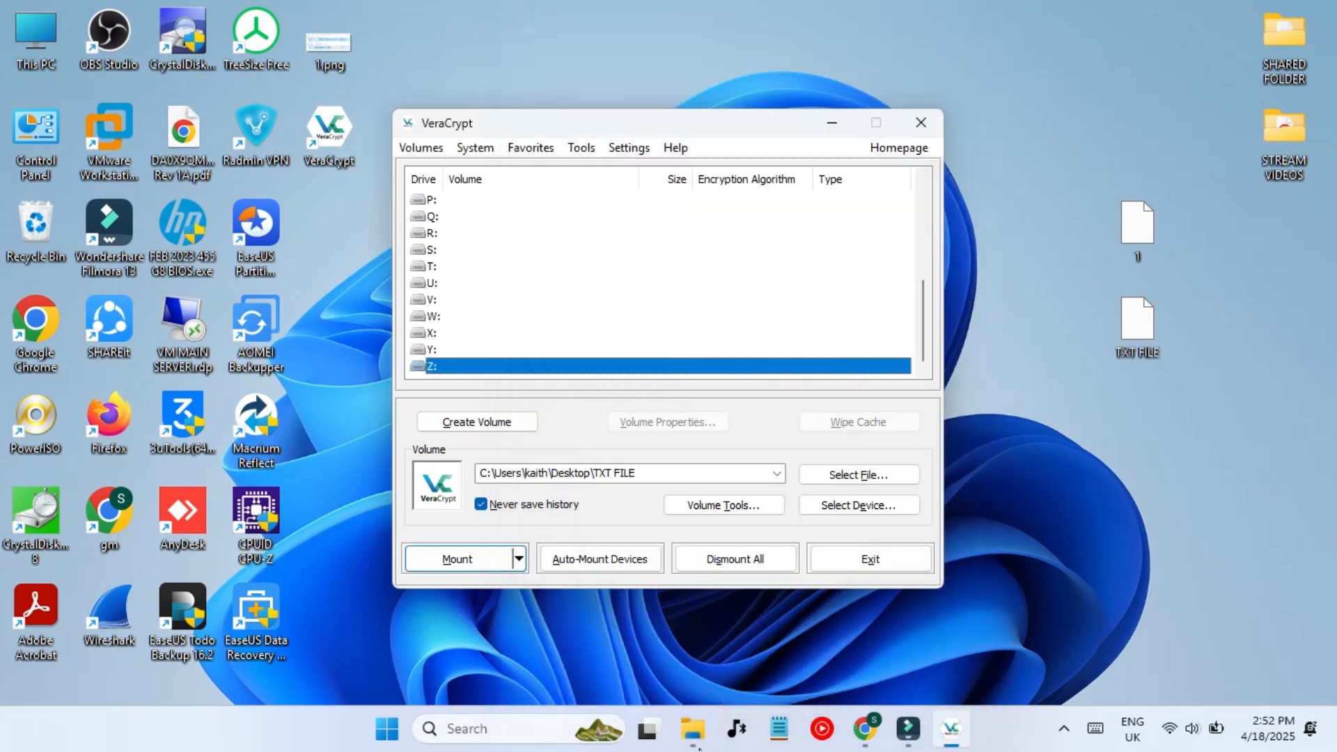
- Dismount all again and refresh This PC to confirm only Apple iPhone, C: and D: remain
click(724, 570)
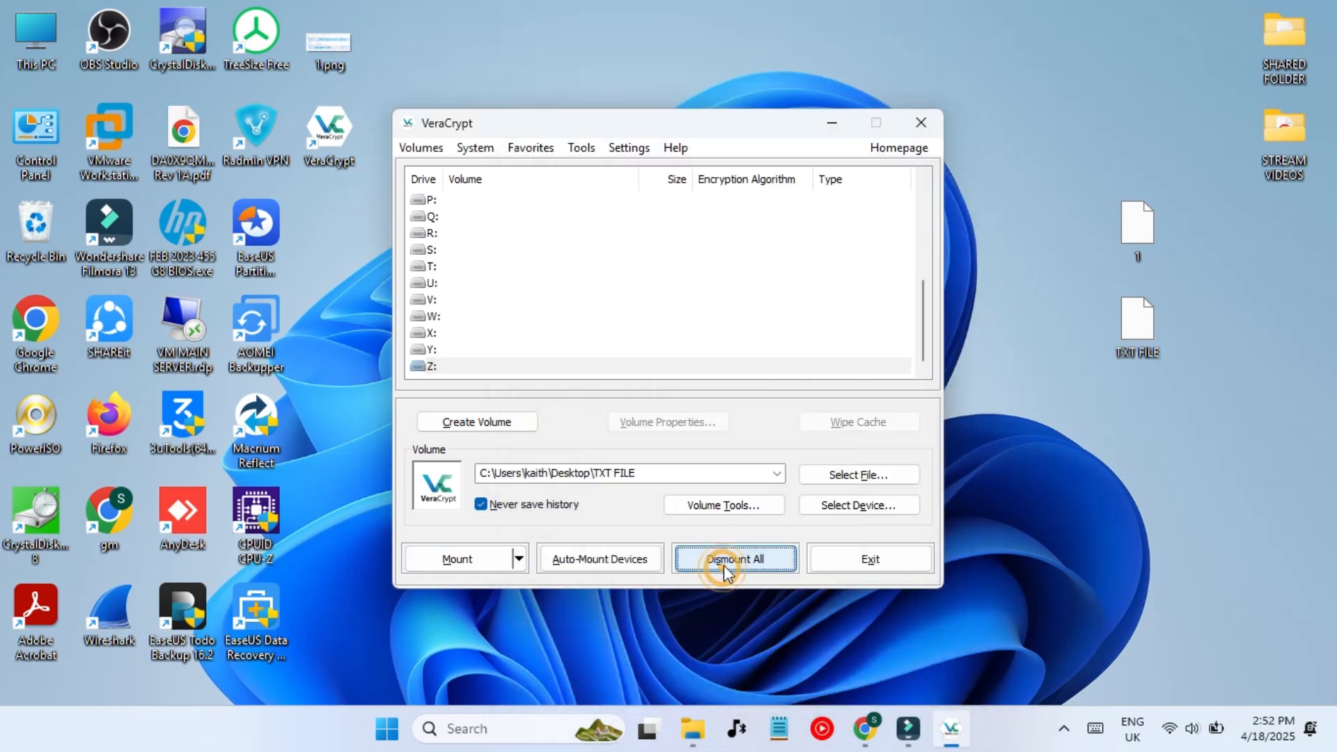
click(703, 737)
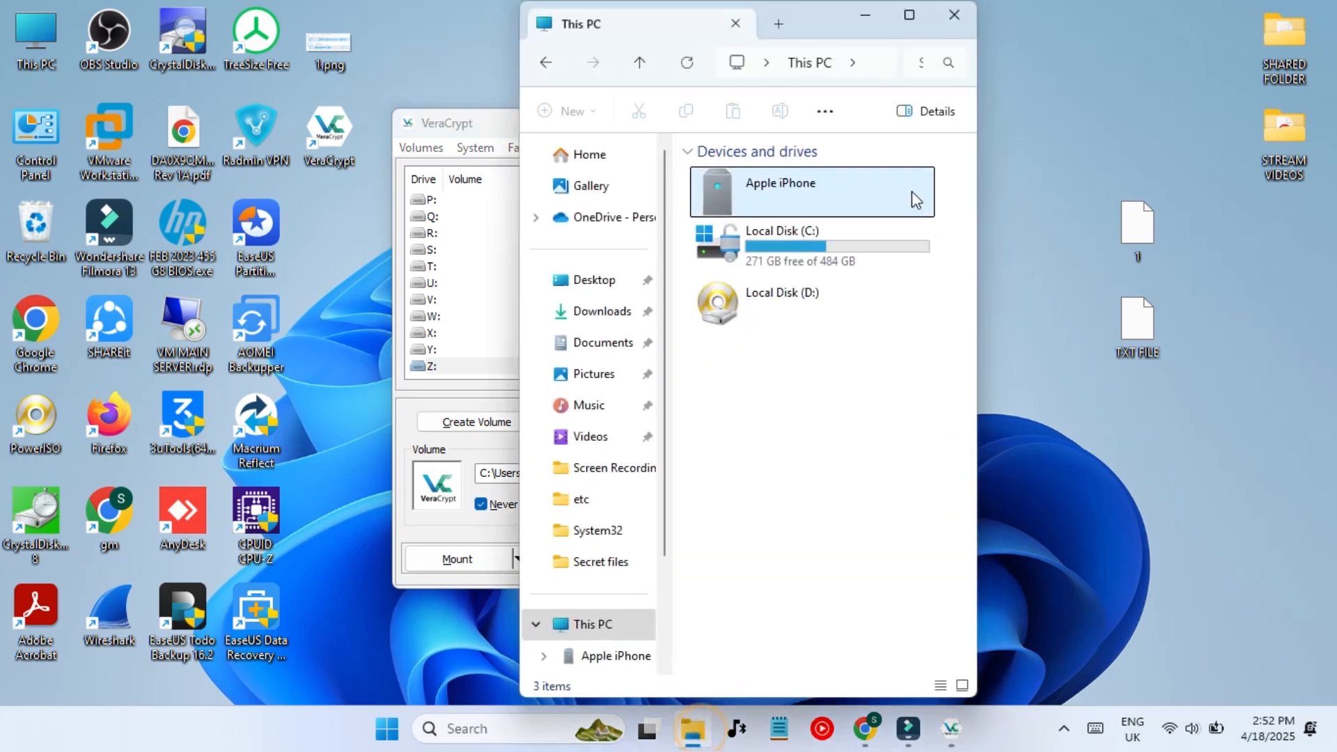
click(907, 25)
click(831, 282)
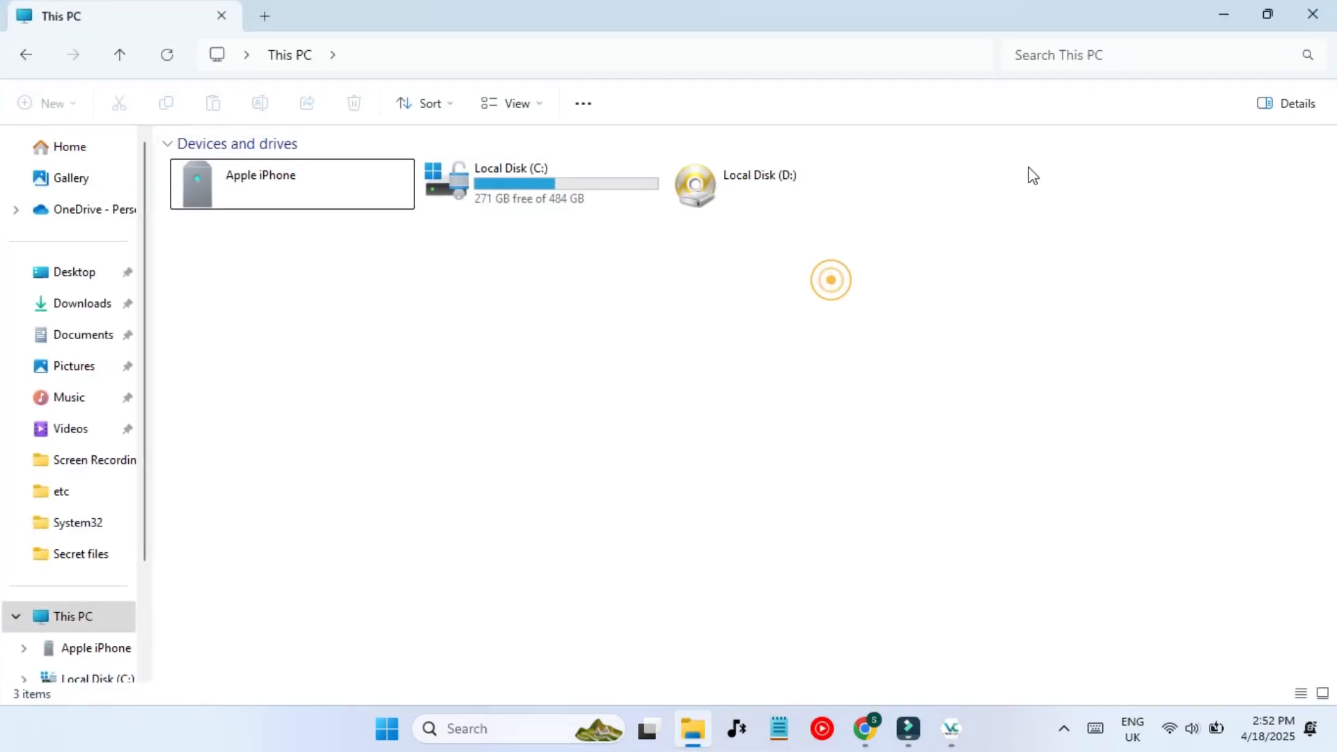
click(759, 408)
click(167, 56)
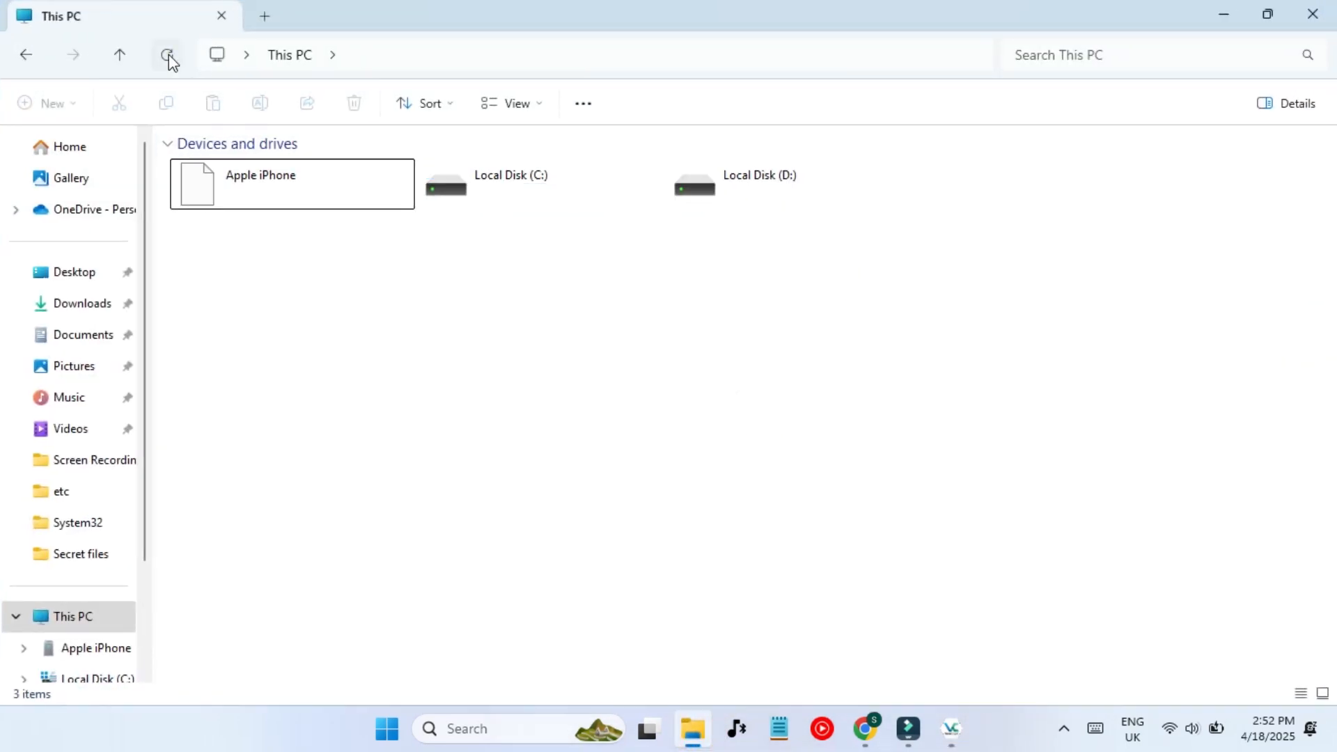